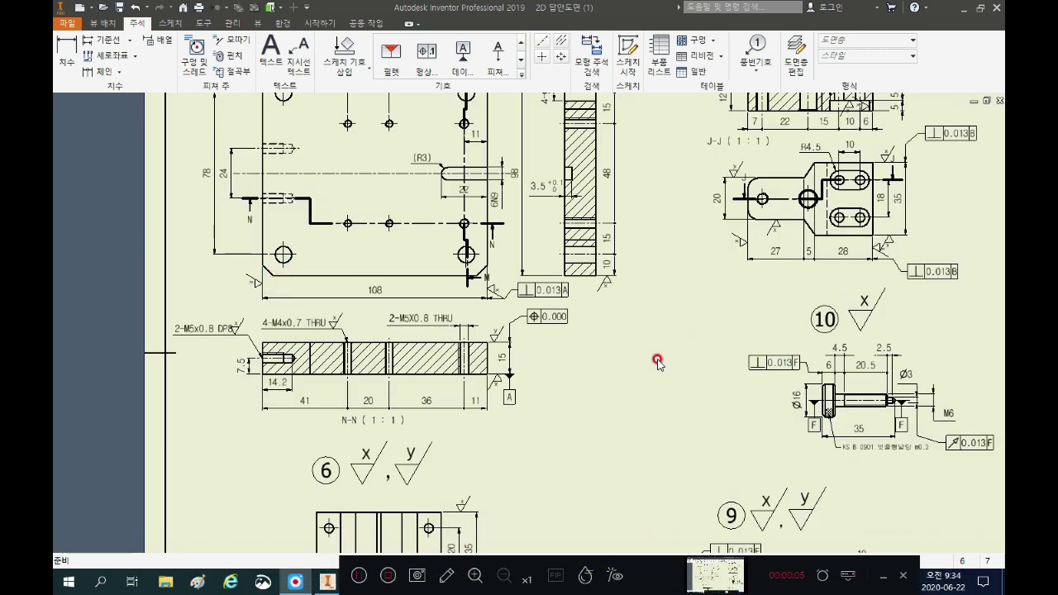
# Step: Examine the hole layout, dimensions and section lines in the front view of part 1, the base plate
pyautogui.moveTo(657, 362)
pyautogui.mouseDown(button='middle')
pyautogui.moveTo(658, 411)
pyautogui.moveTo(681, 433)
pyautogui.mouseUp(button='middle')
pyautogui.scroll(1, 690, 436)
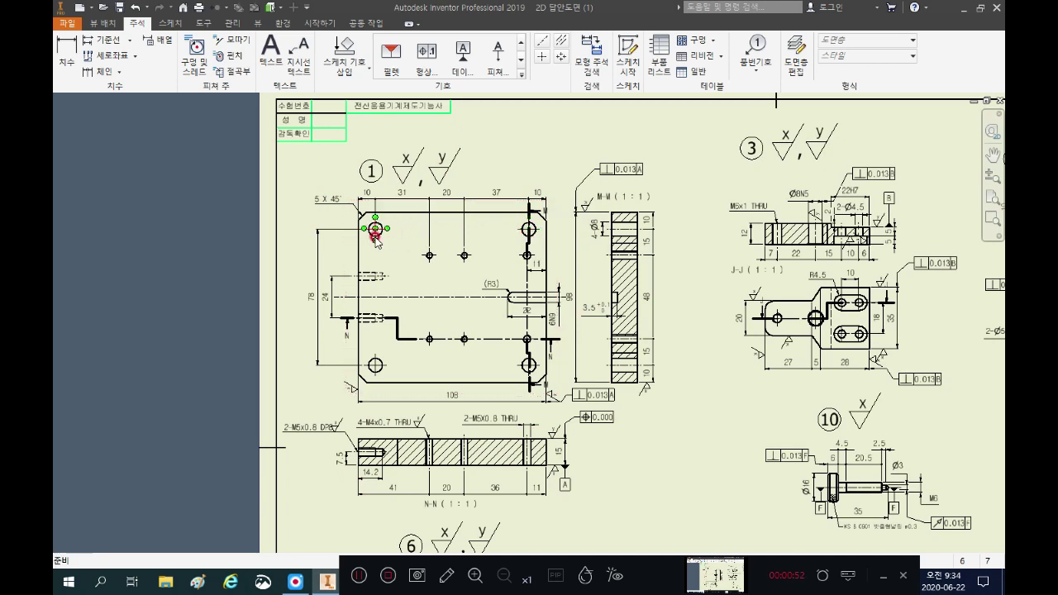
pyautogui.scroll(3, 376, 230)
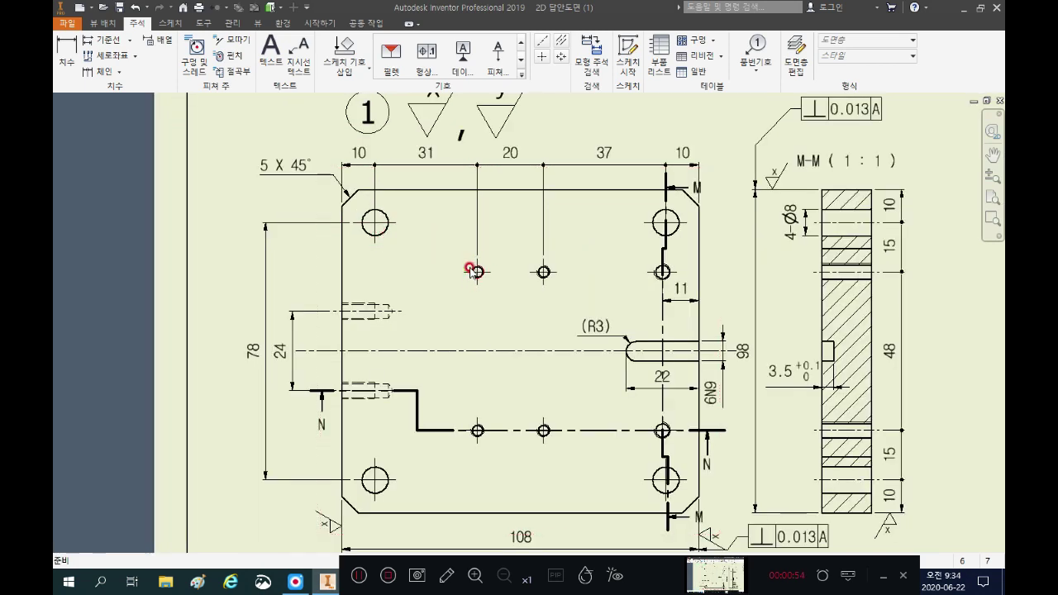
pyautogui.scroll(5, 479, 271)
pyautogui.scroll(-4, 439, 256)
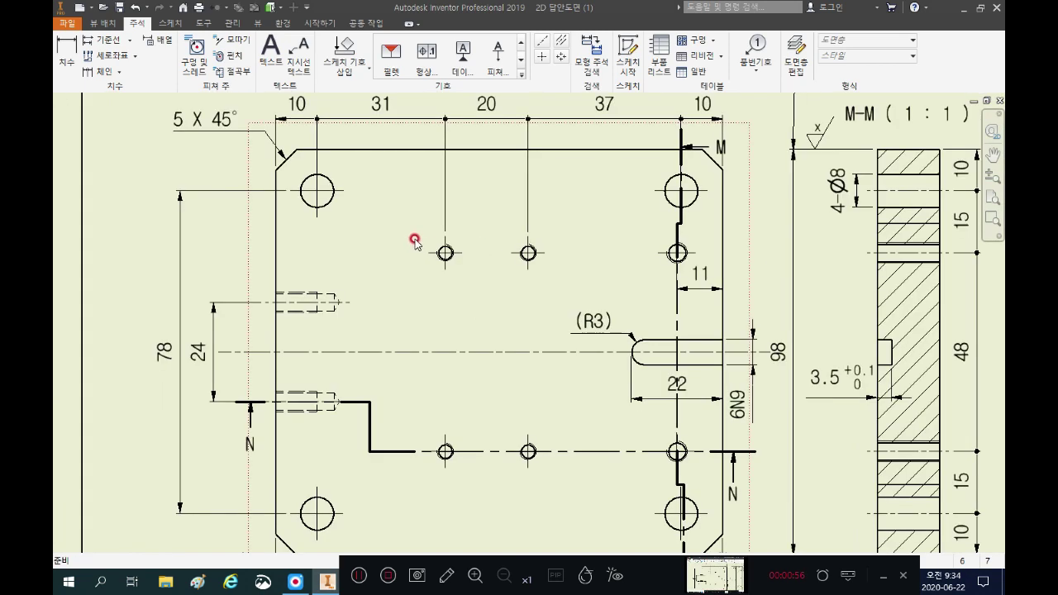
pyautogui.scroll(-2, 449, 248)
pyautogui.scroll(3, 573, 359)
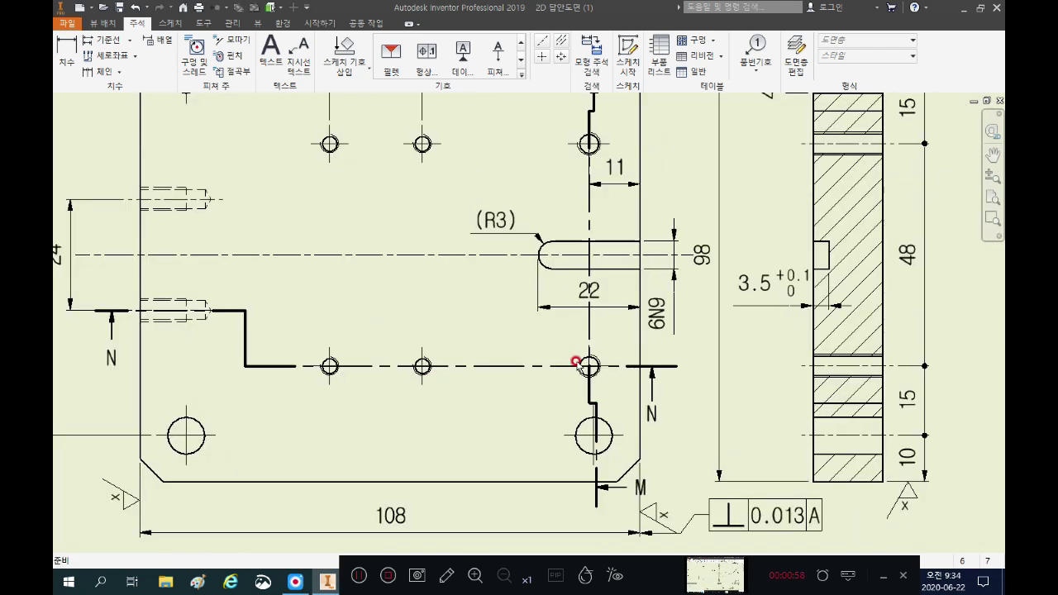
pyautogui.scroll(-2, 503, 329)
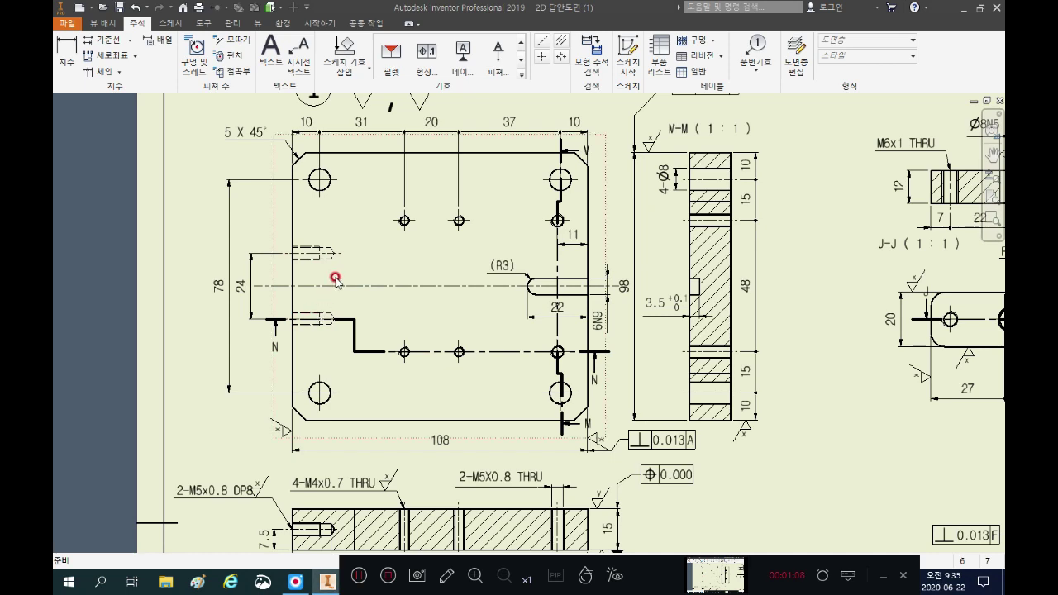
pyautogui.scroll(-2, 331, 277)
pyautogui.scroll(3, 373, 284)
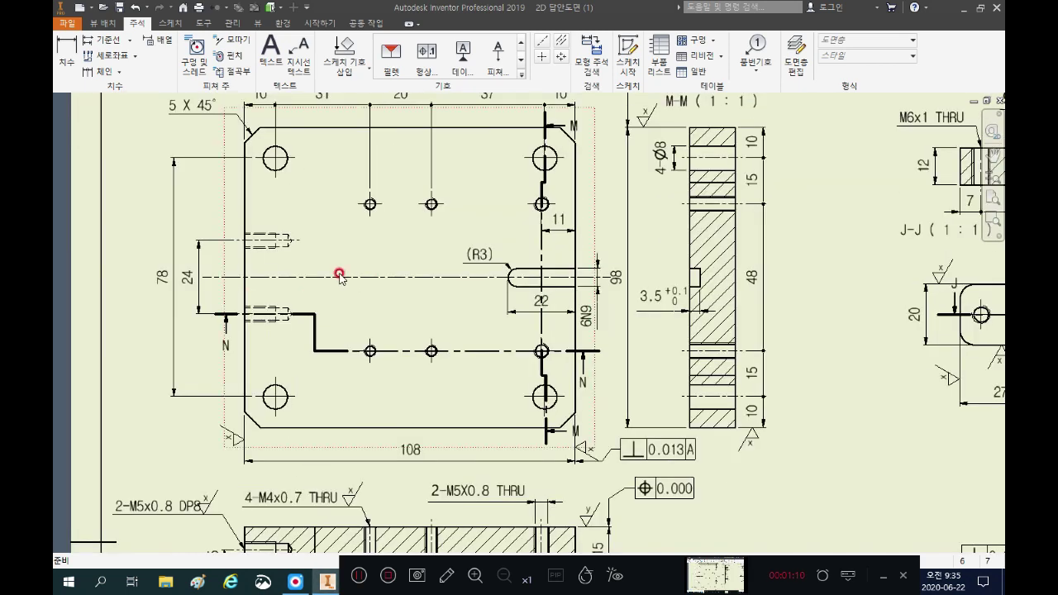
pyautogui.scroll(-2, 334, 272)
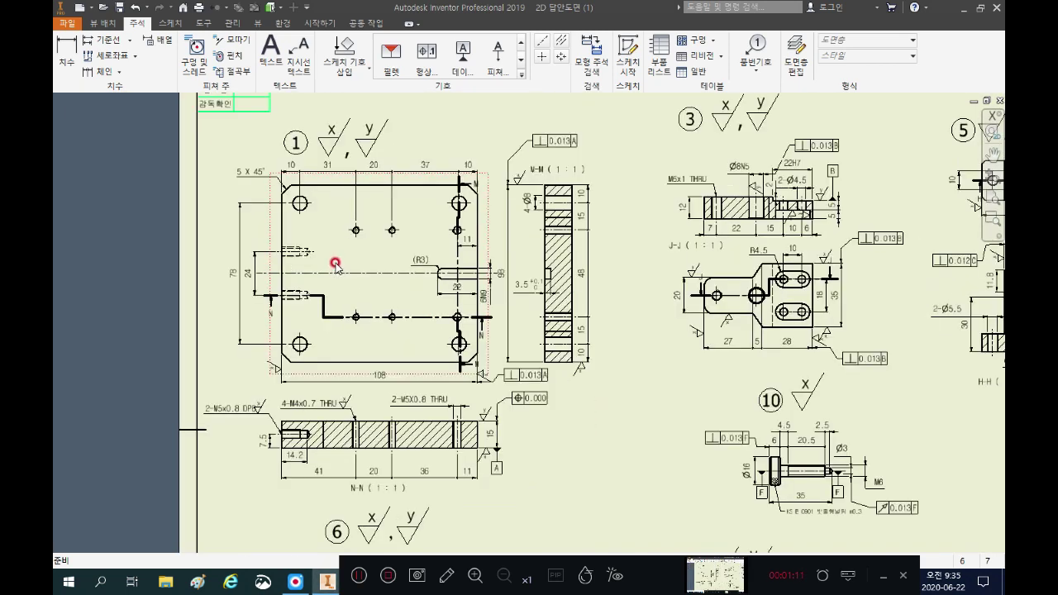
# Step: Follow section line N-N across the base plate and inspect the tapped holes and dimensions in its section view
pyautogui.click(392, 225)
pyautogui.moveTo(340, 317); pyautogui.dragTo(323, 302)
pyautogui.moveTo(459, 323); pyautogui.dragTo(461, 329)
pyautogui.moveTo(339, 320); pyautogui.dragTo(487, 327)
pyautogui.scroll(3, 302, 465)
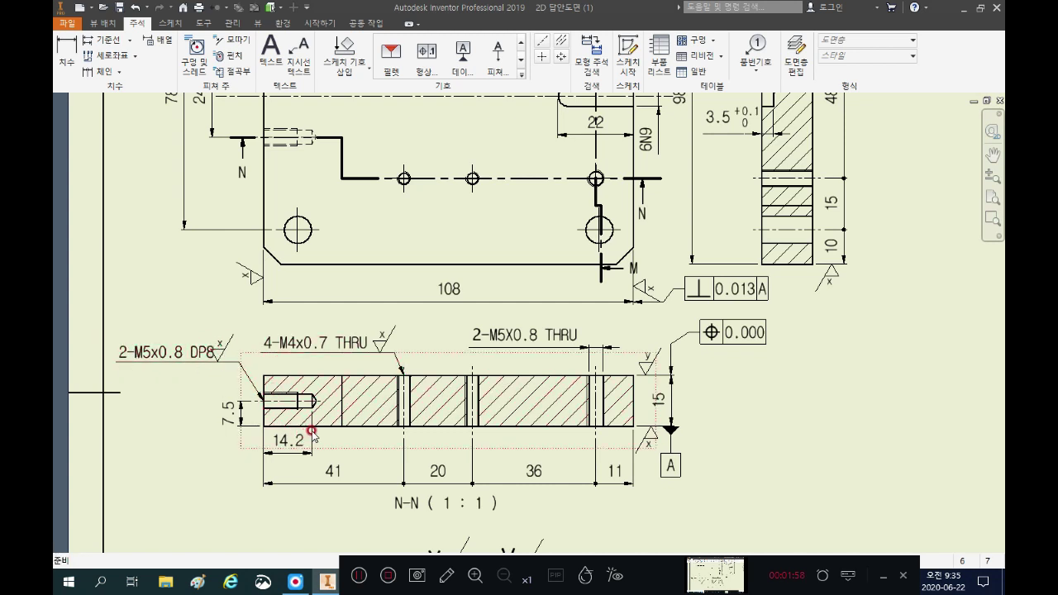
pyautogui.scroll(-2, 306, 455)
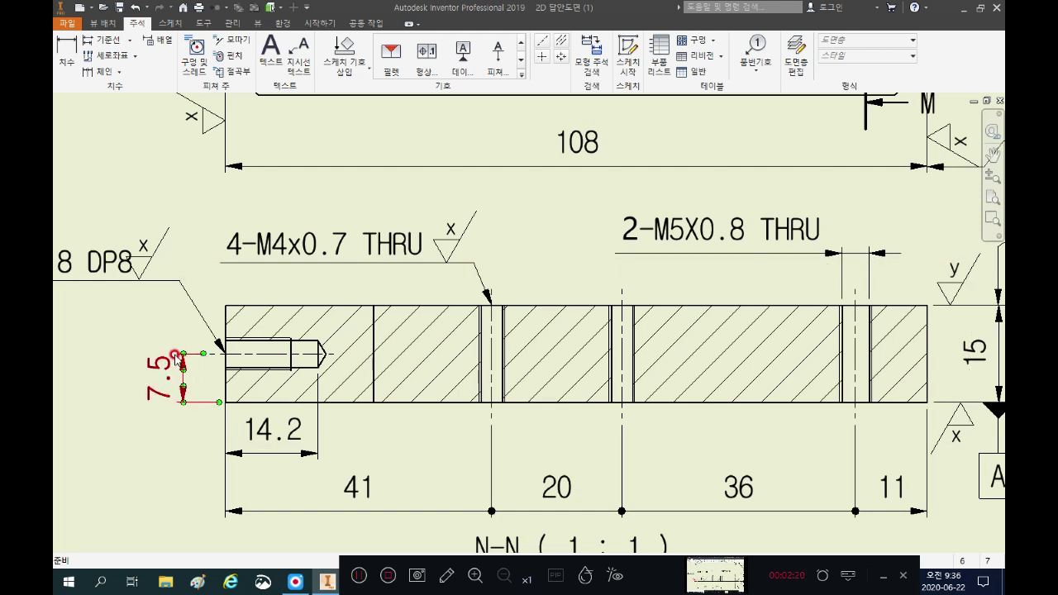
pyautogui.scroll(-3, 176, 357)
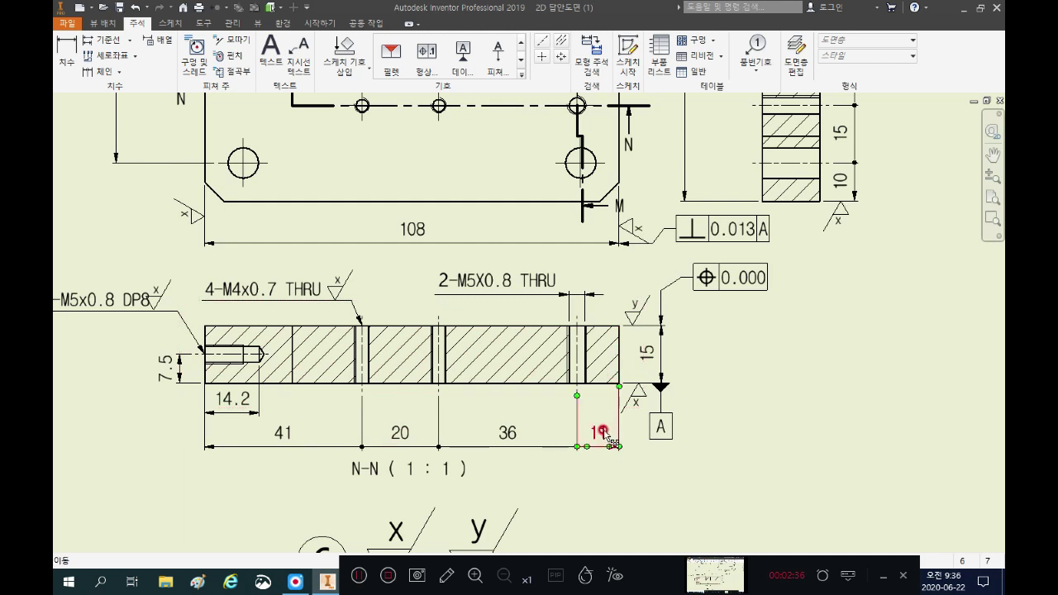
# Step: Inspect the base plate's slot dimensions in the front view and its depth tolerance in section M-M
pyautogui.scroll(-3, 452, 465)
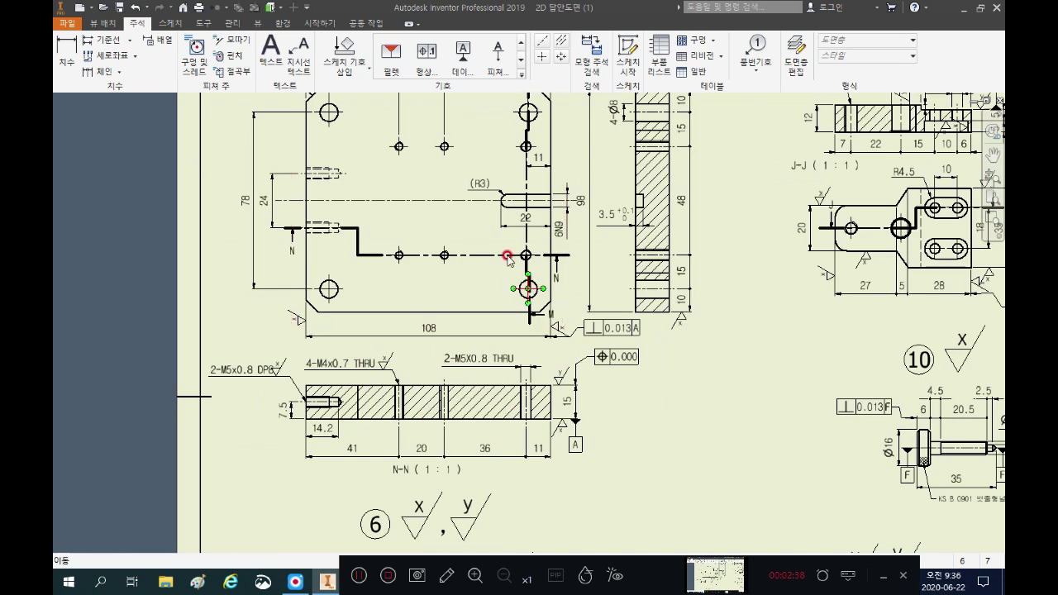
pyautogui.moveTo(454, 236); pyautogui.dragTo(437, 273, button='middle')
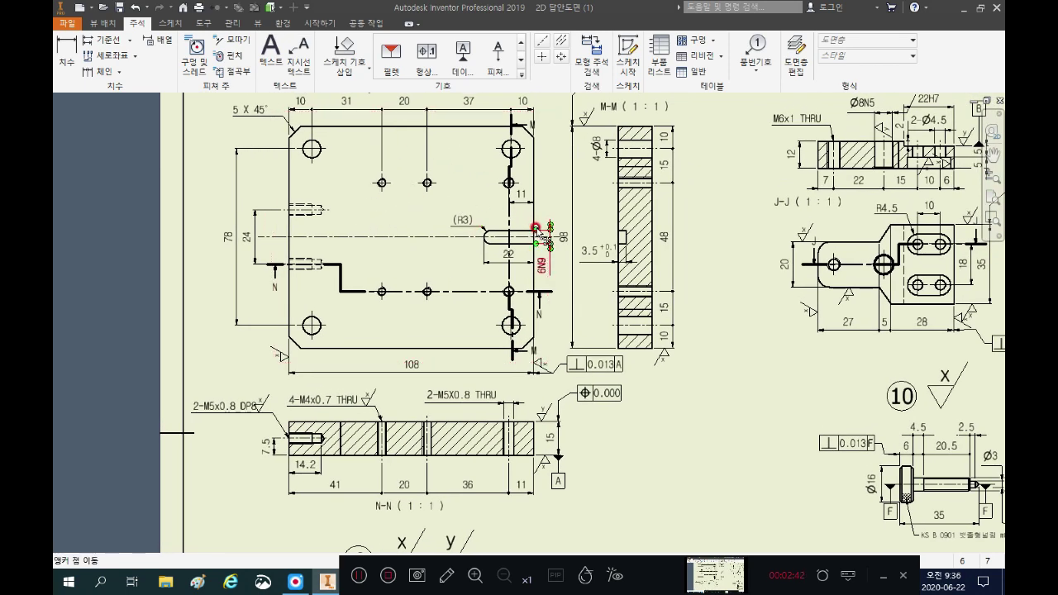
pyautogui.scroll(3, 533, 228)
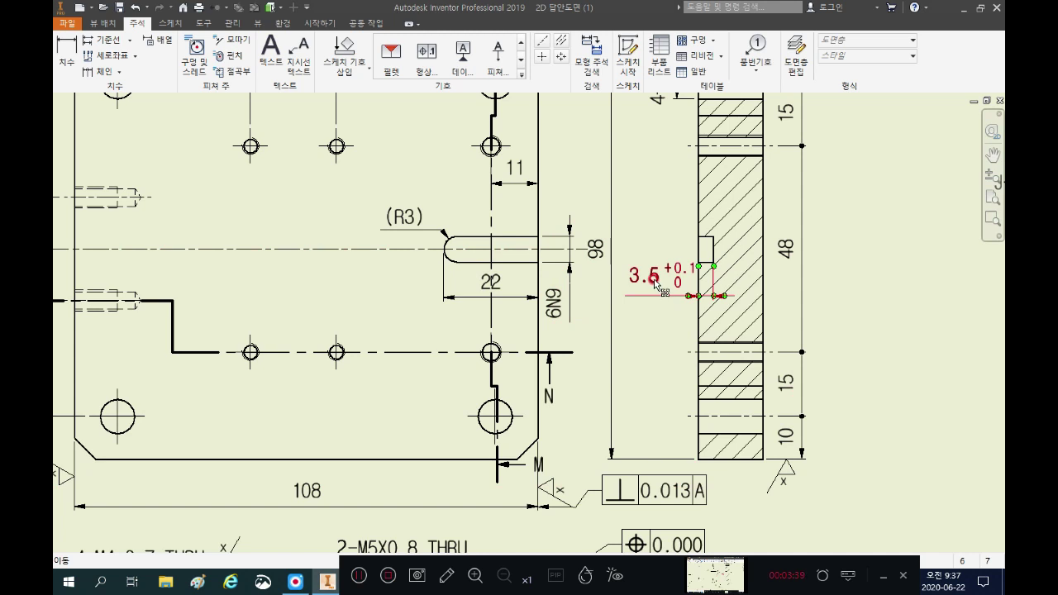
pyautogui.scroll(3, 529, 268)
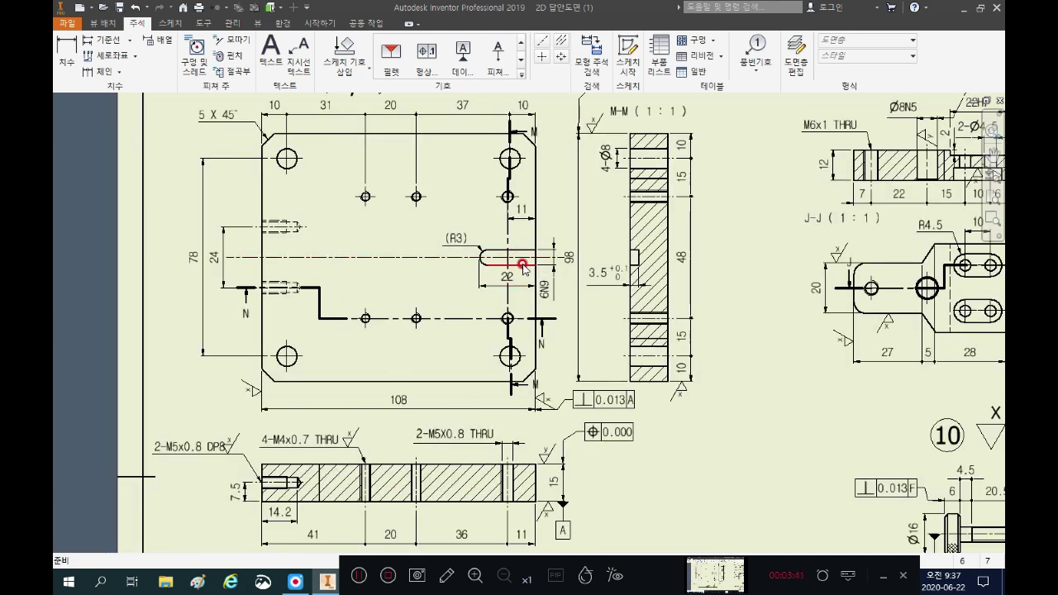
pyautogui.moveTo(522, 266); pyautogui.dragTo(555, 302)
pyautogui.scroll(3, 281, 235)
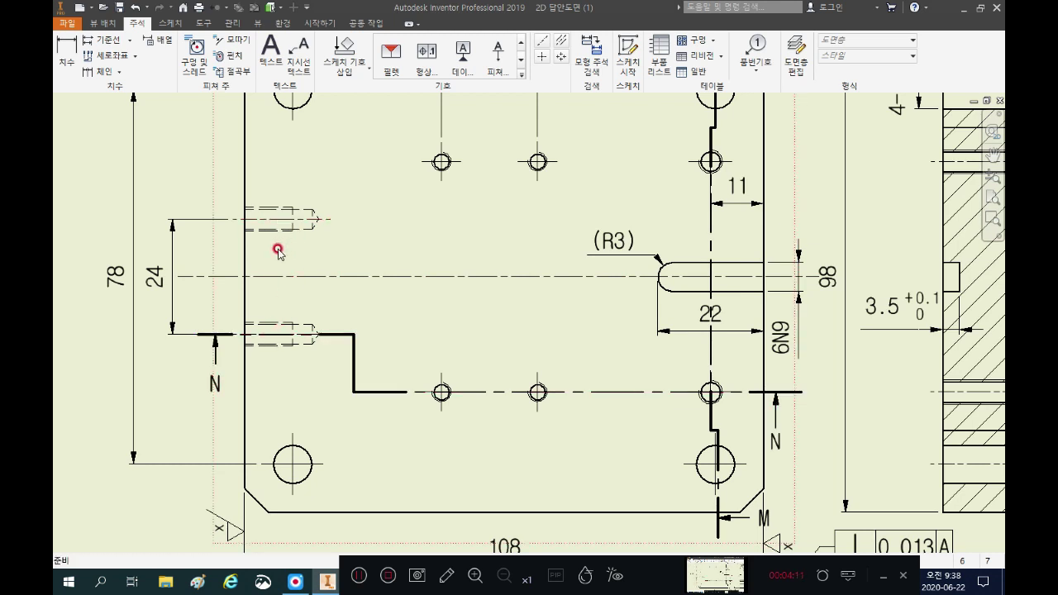
pyautogui.scroll(-3, 277, 251)
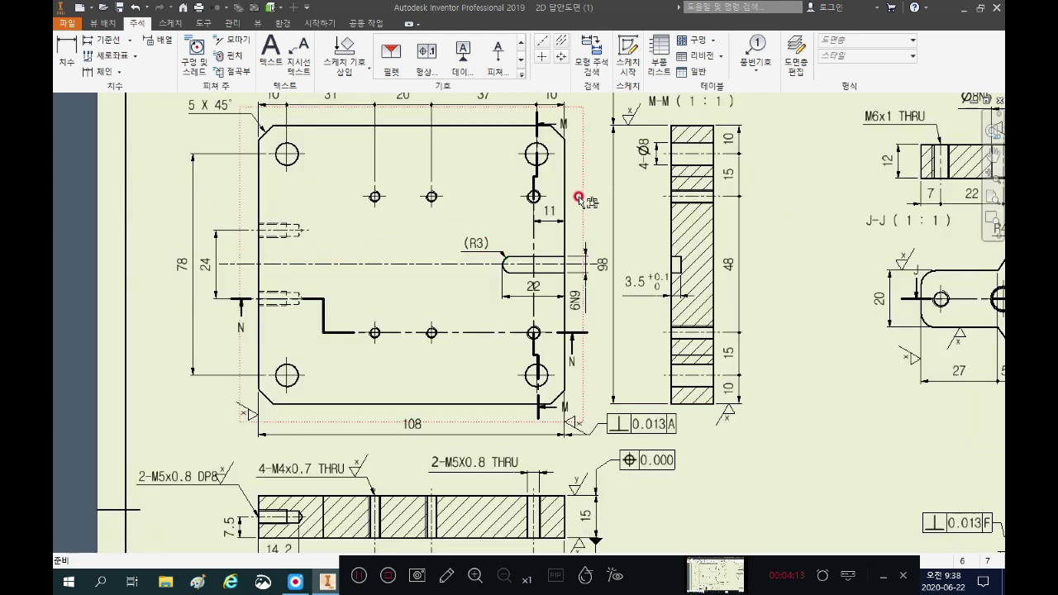
# Step: Set the display style of the base plate's front view to Hidden Line Removed
pyautogui.rightClick(252, 201)
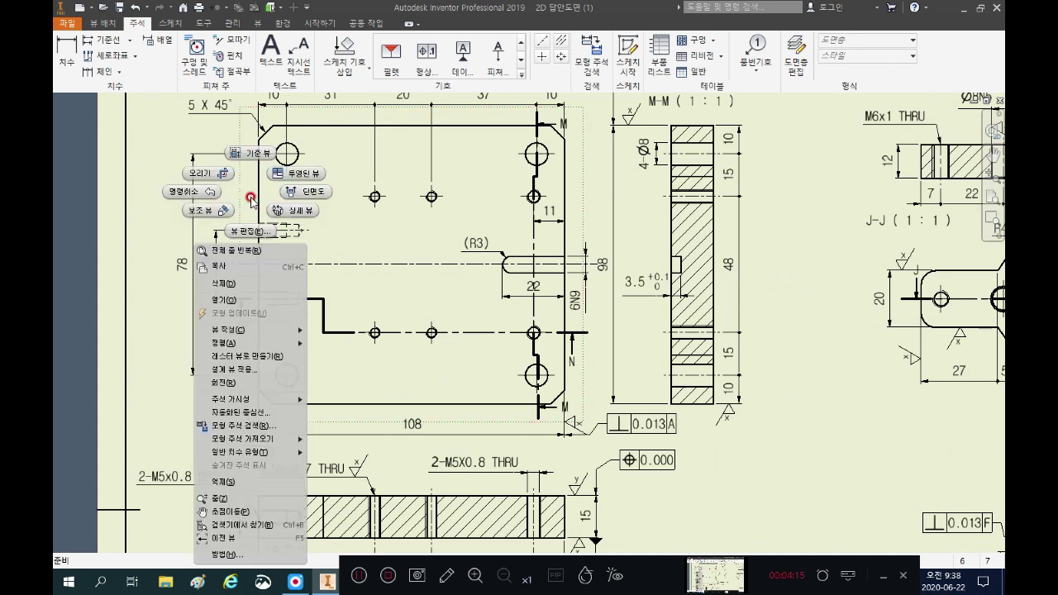
pyautogui.click(291, 231)
pyautogui.click(364, 224)
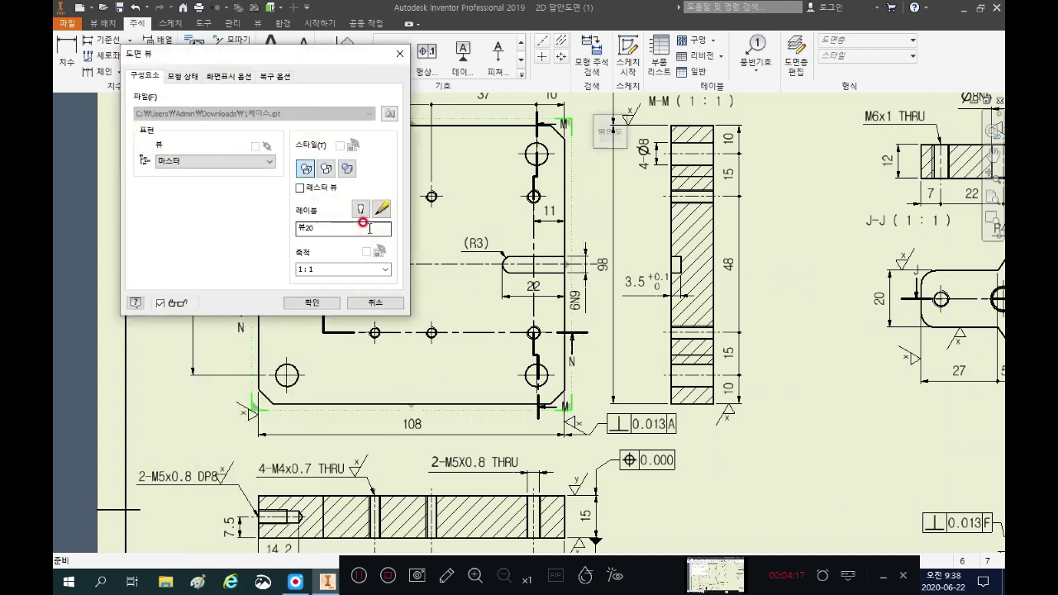
pyautogui.click(325, 169)
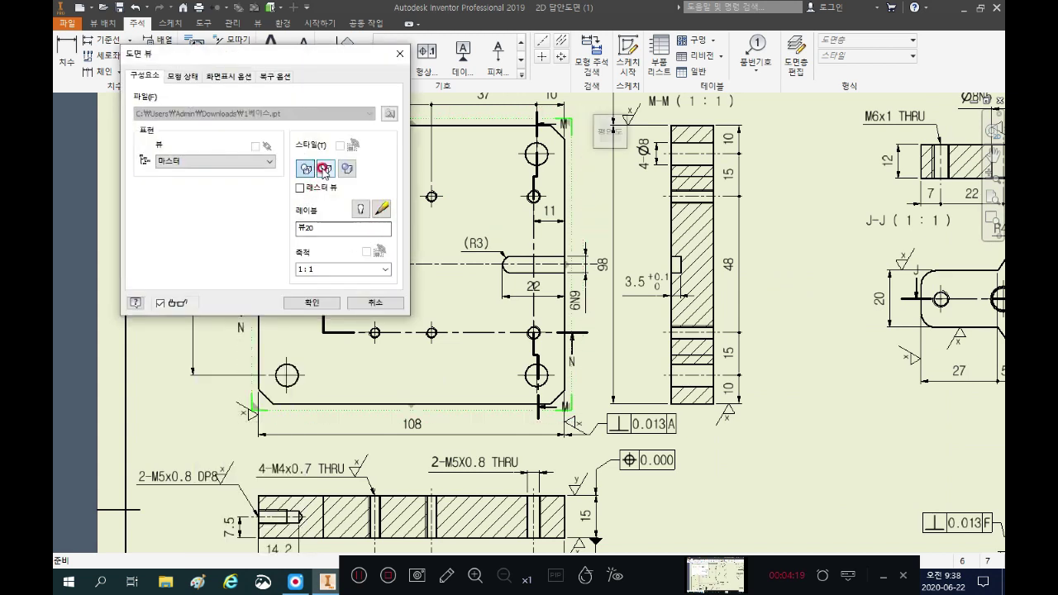
pyautogui.click(312, 303)
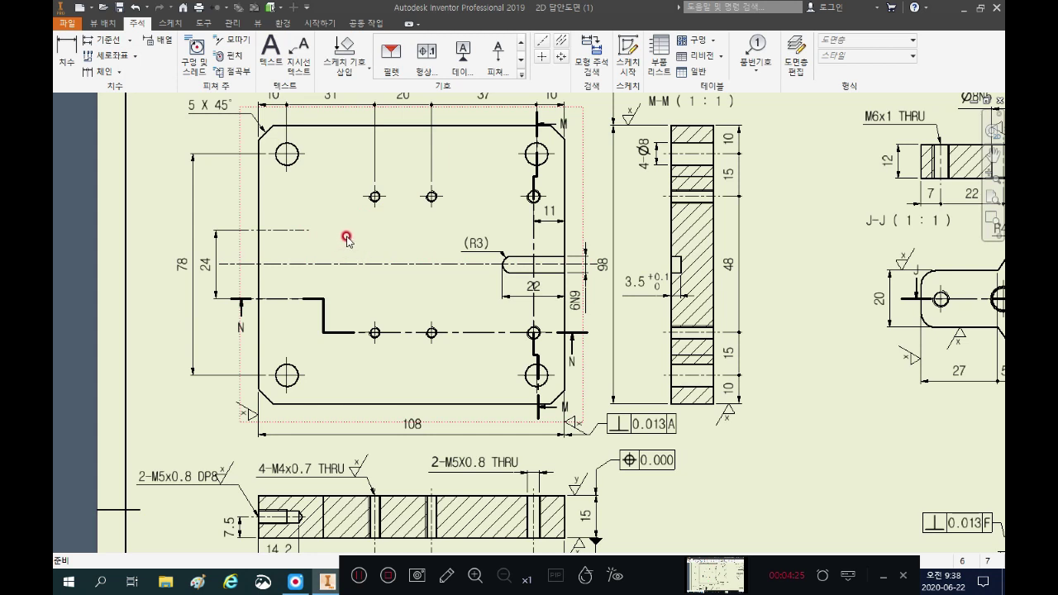
# Step: Review sections M-M and N-N of the base plate, including the surface finish symbols and datum A
pyautogui.scroll(-3, 314, 260)
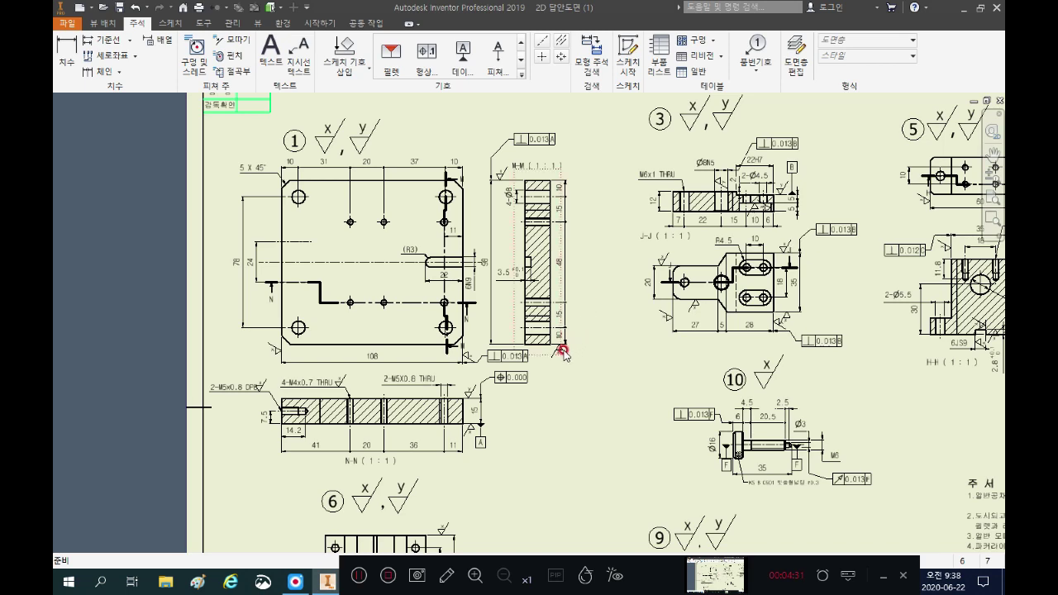
pyautogui.scroll(3, 543, 350)
pyautogui.scroll(-2, 538, 309)
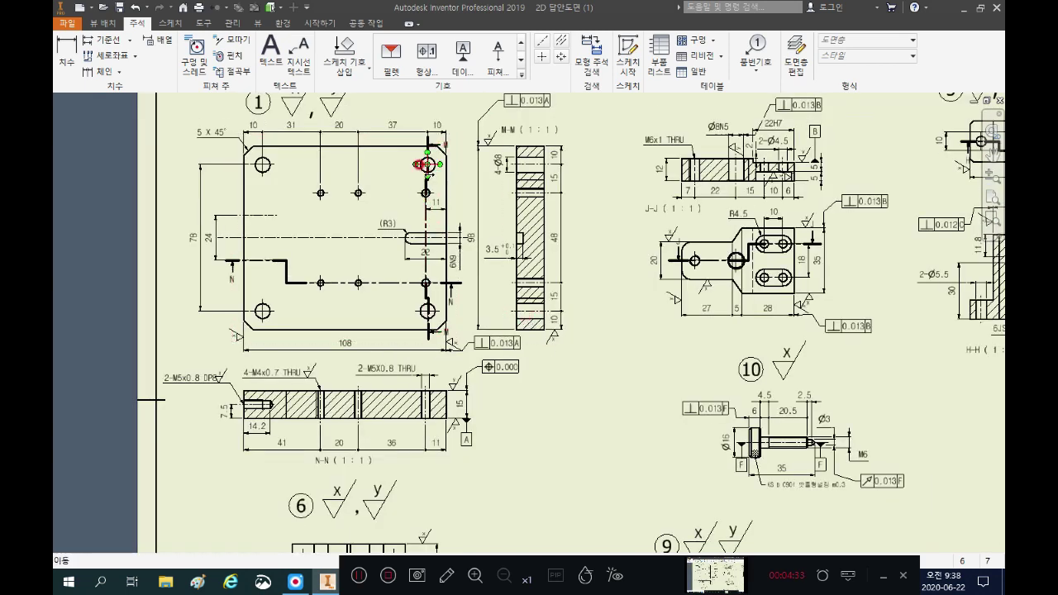
pyautogui.scroll(3, 425, 159)
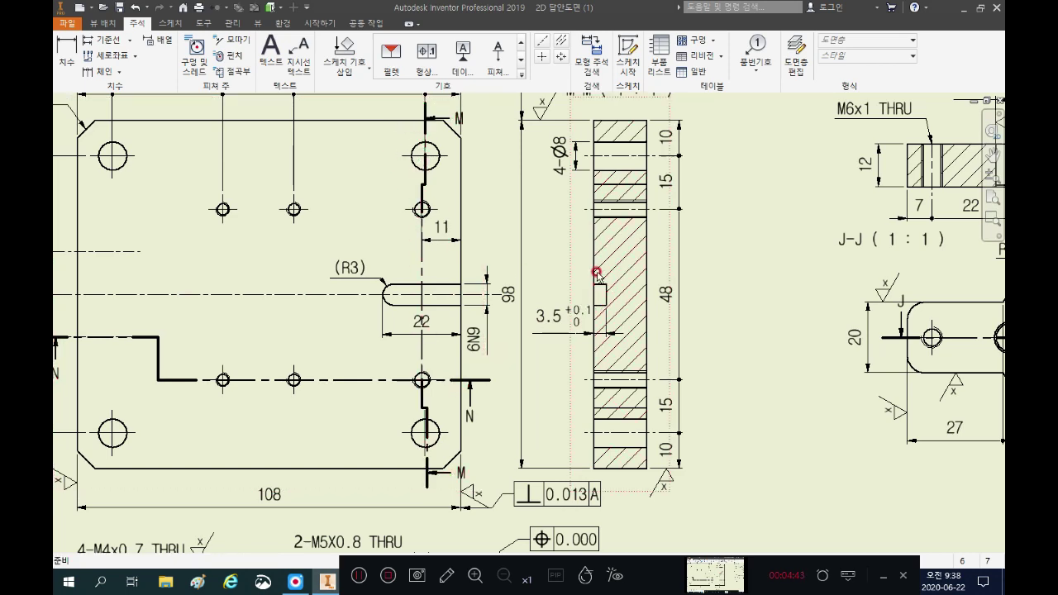
pyautogui.scroll(-3, 554, 241)
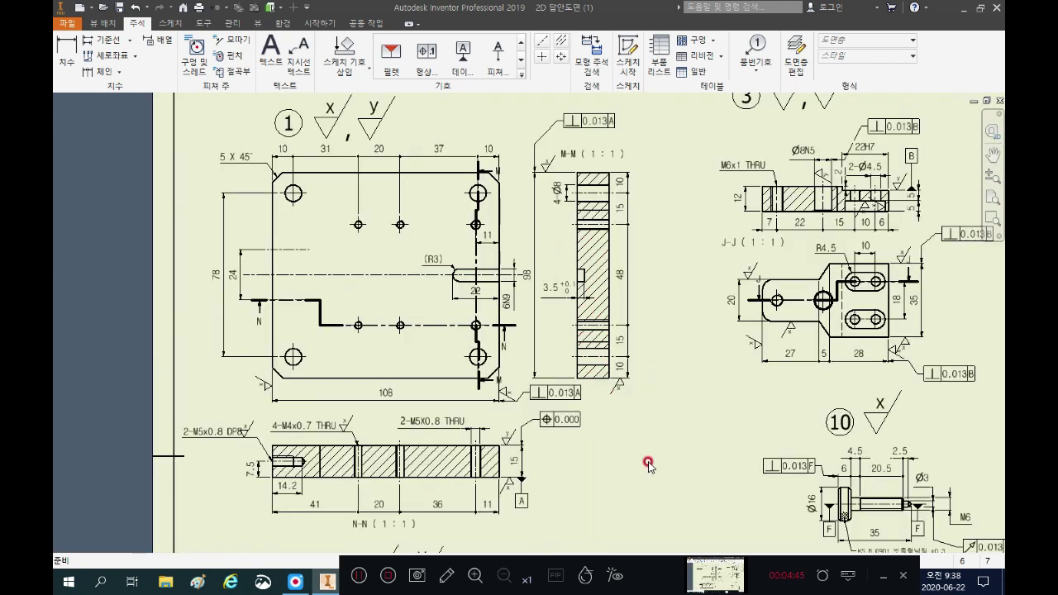
pyautogui.moveTo(625, 405); pyautogui.dragTo(626, 374, button='middle')
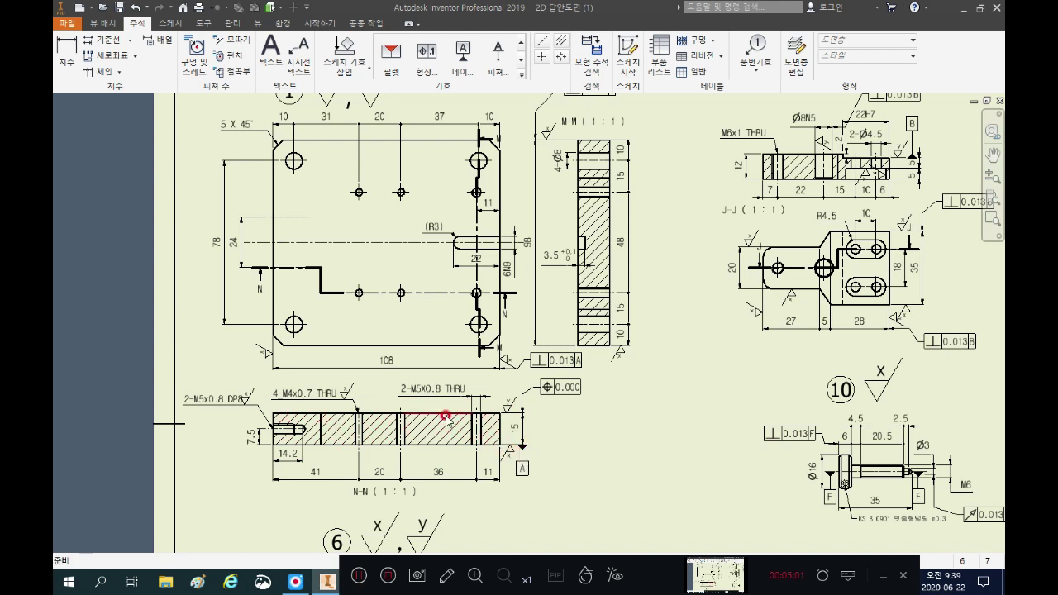
pyautogui.scroll(3, 426, 413)
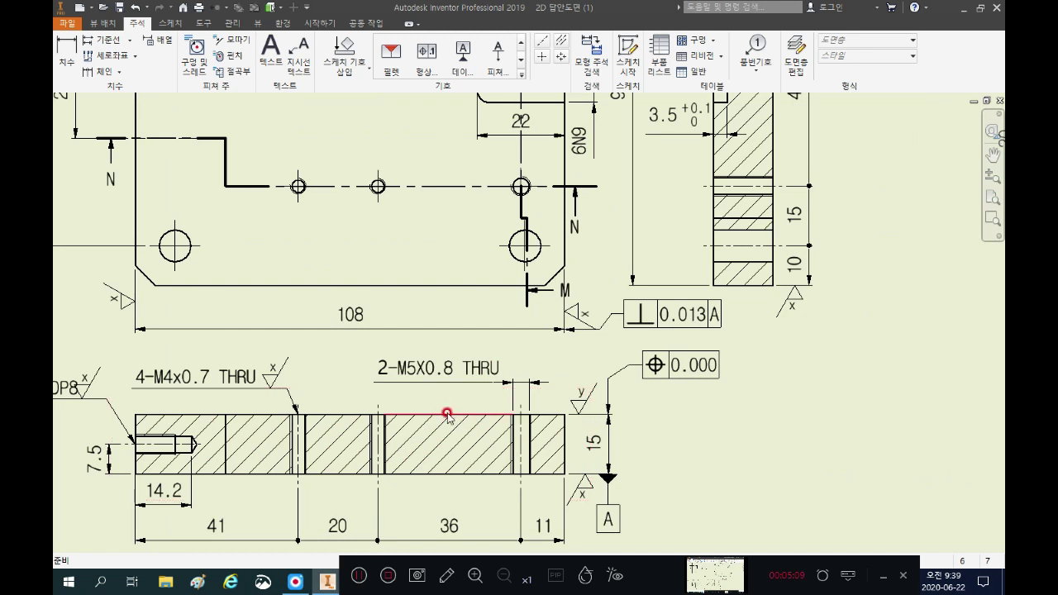
pyautogui.scroll(3, 444, 414)
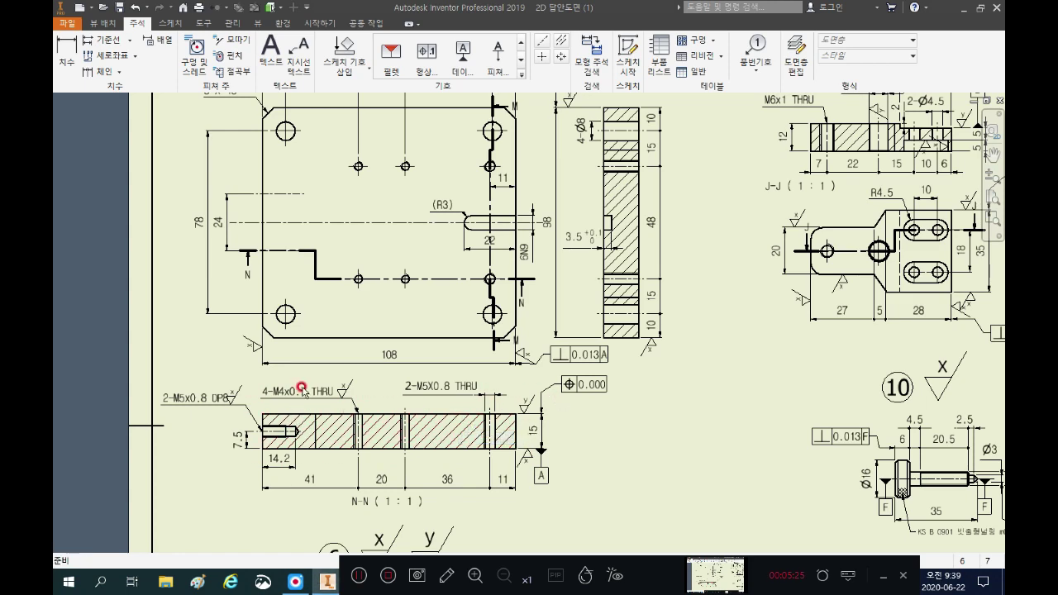
pyautogui.scroll(-3, 289, 374)
pyautogui.scroll(3, 463, 438)
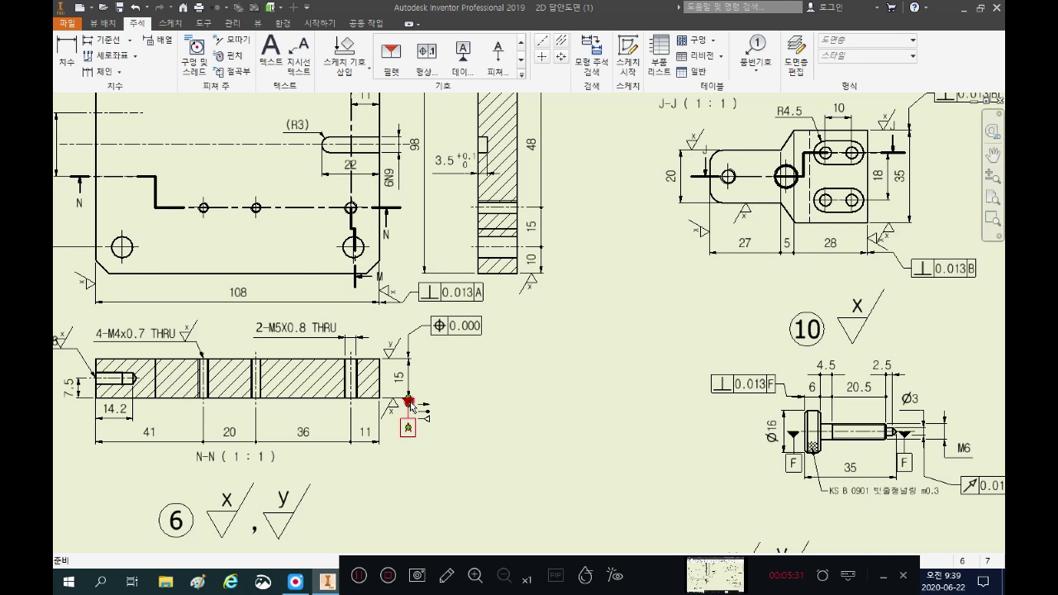
# Step: Set the geometric tolerance symbol on the base plate's thickness in section N-N to parallelism
pyautogui.click(446, 403)
pyautogui.scroll(-3, 446, 403)
pyautogui.scroll(3, 438, 396)
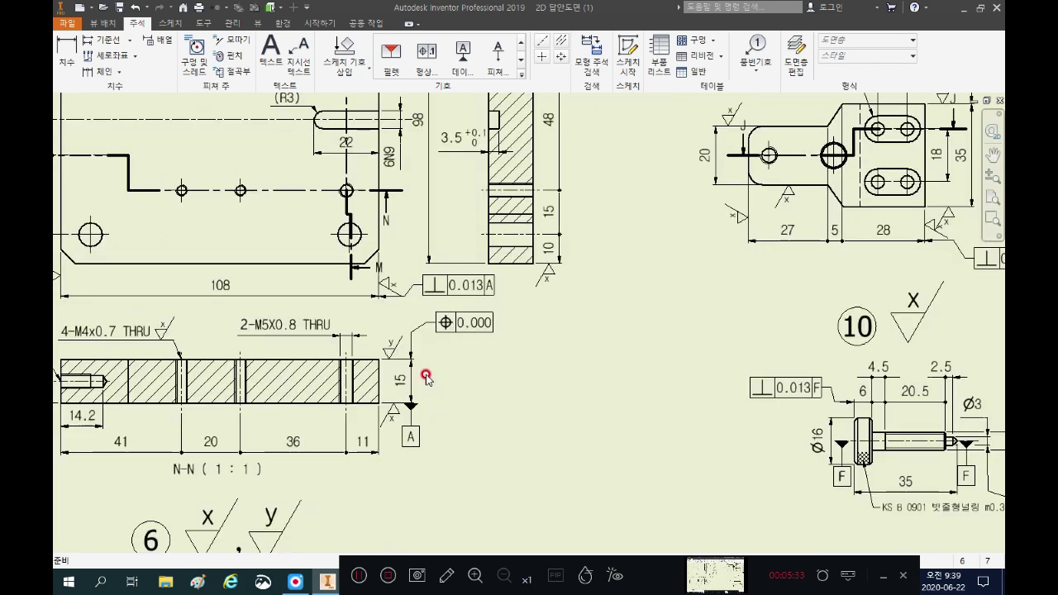
pyautogui.scroll(3, 449, 326)
pyautogui.click(449, 325)
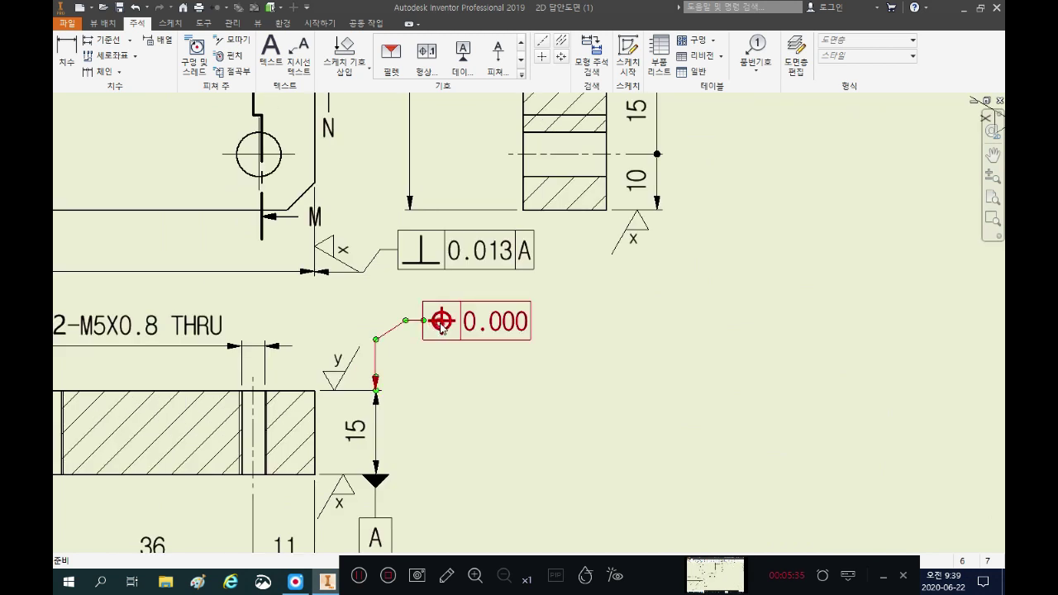
pyautogui.doubleClick(442, 324)
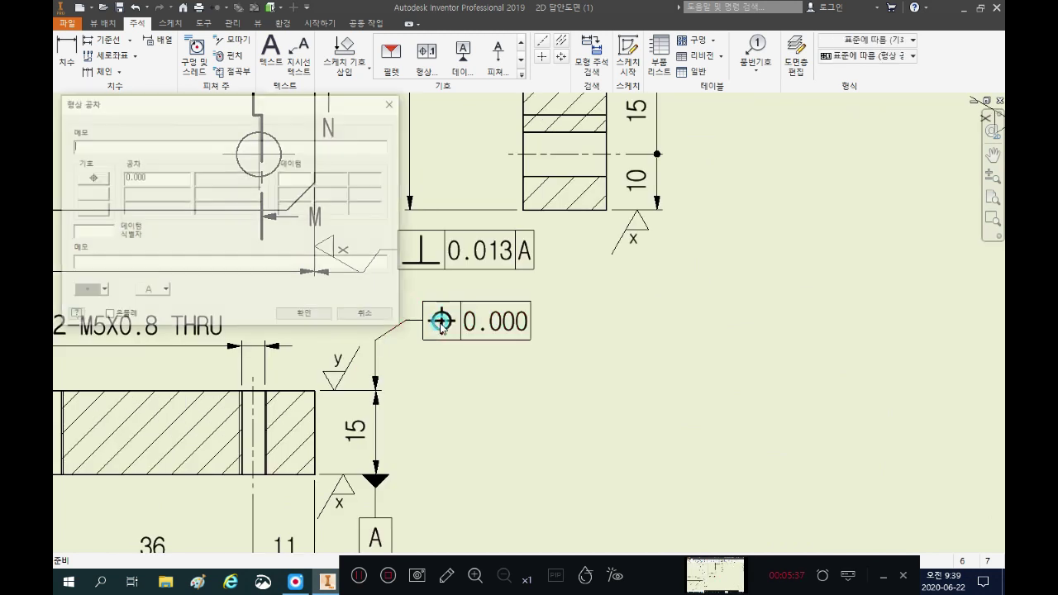
pyautogui.click(165, 172)
pyautogui.click(89, 176)
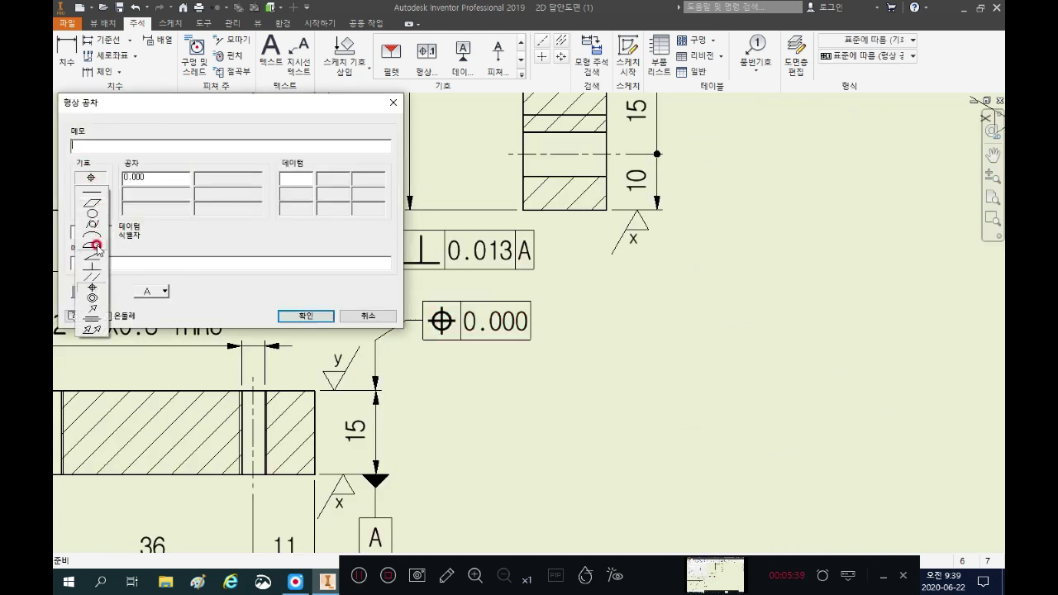
pyautogui.click(90, 275)
pyautogui.click(305, 315)
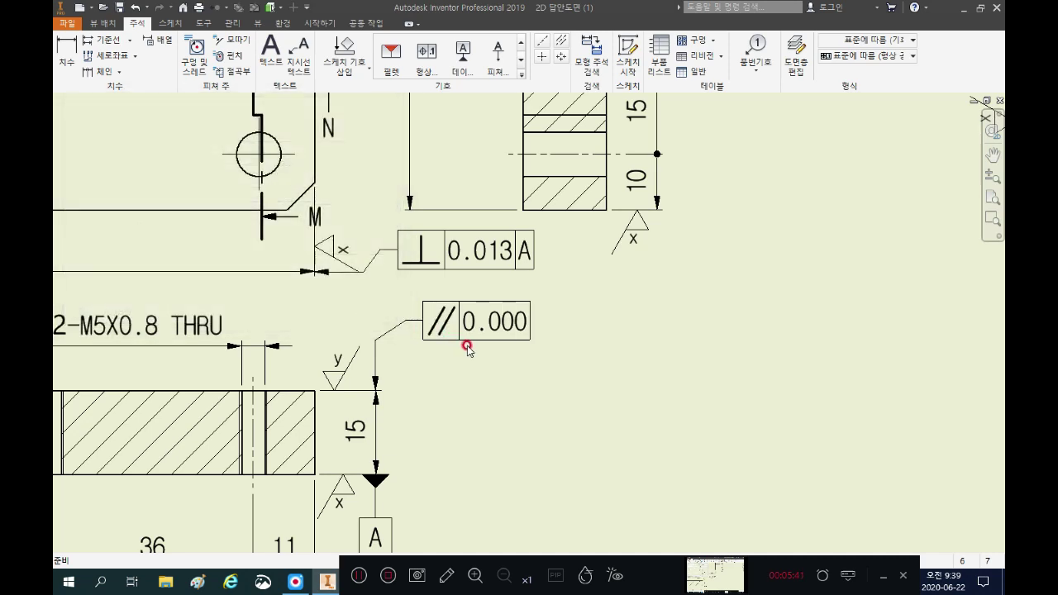
pyautogui.scroll(5, 446, 360)
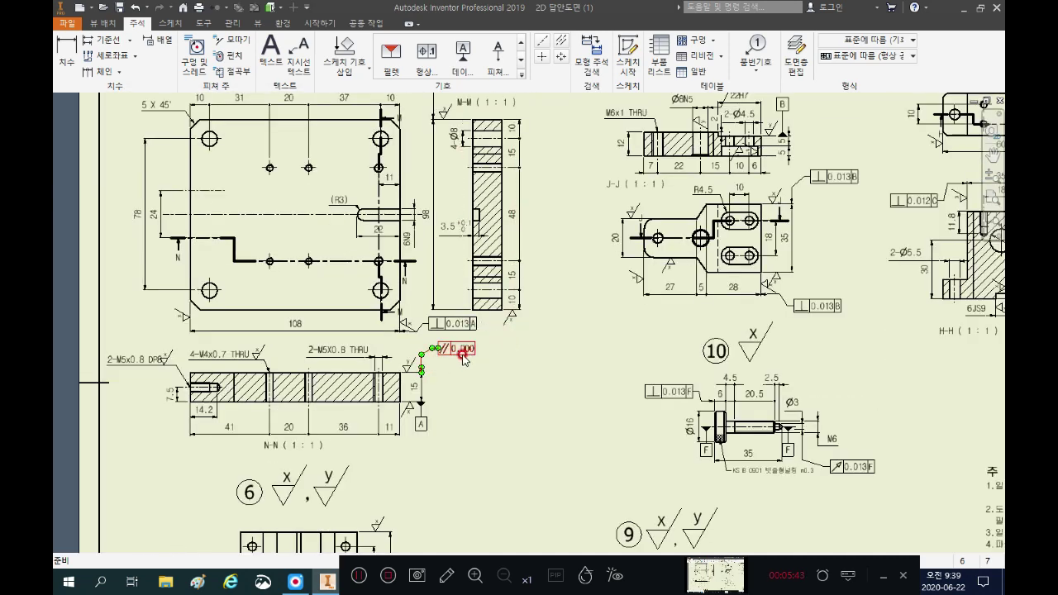
pyautogui.scroll(3, 463, 355)
pyautogui.scroll(-4, 501, 245)
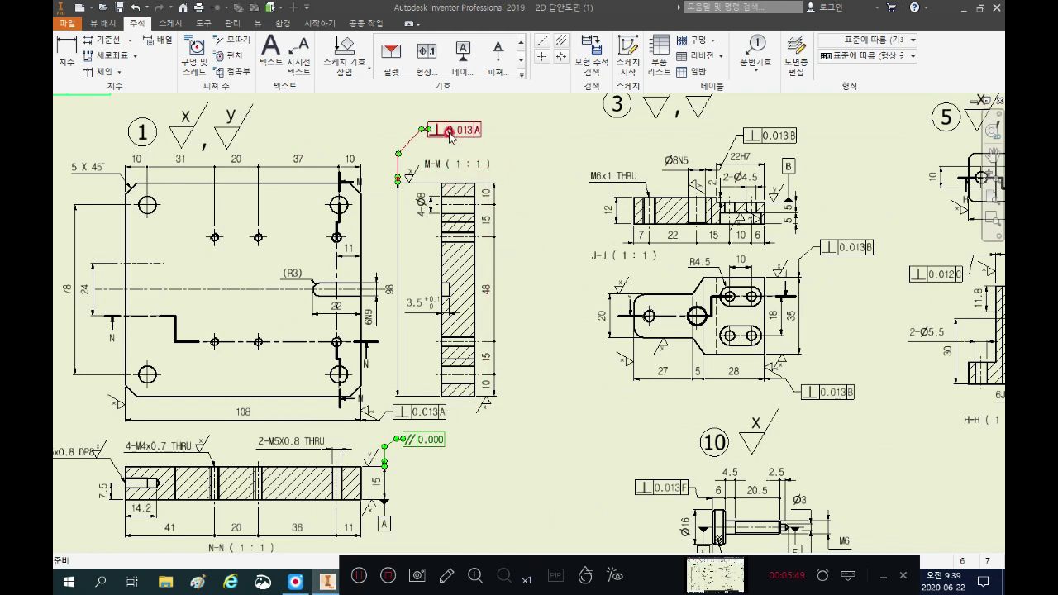
# Step: Check the base plate's section N-N for surface finish symbols, thread callouts and the parallelism tolerance, comparing it with the whole sheet
pyautogui.scroll(2, 451, 134)
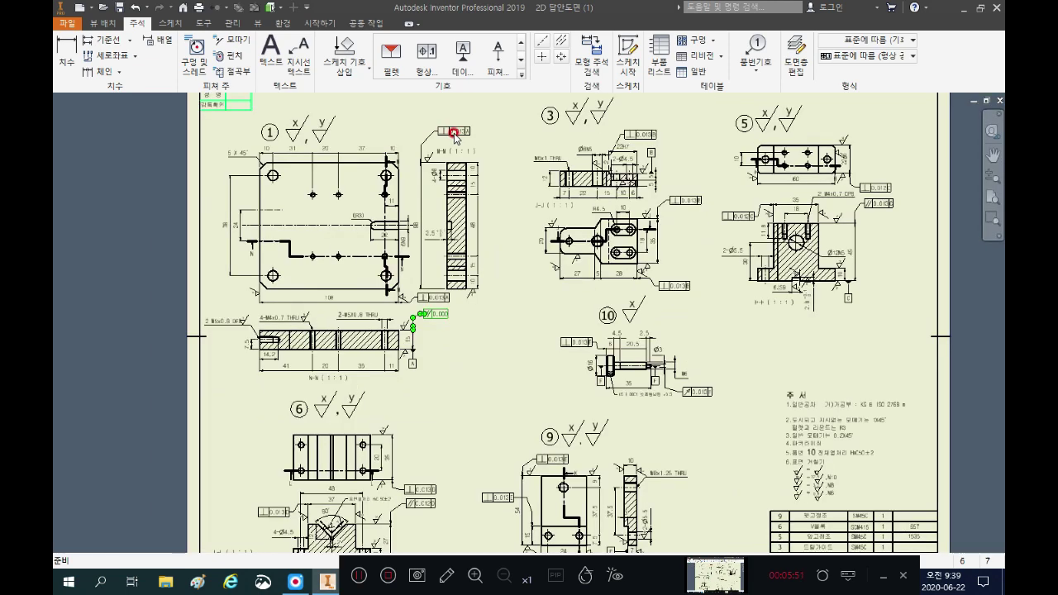
pyautogui.scroll(-2, 352, 343)
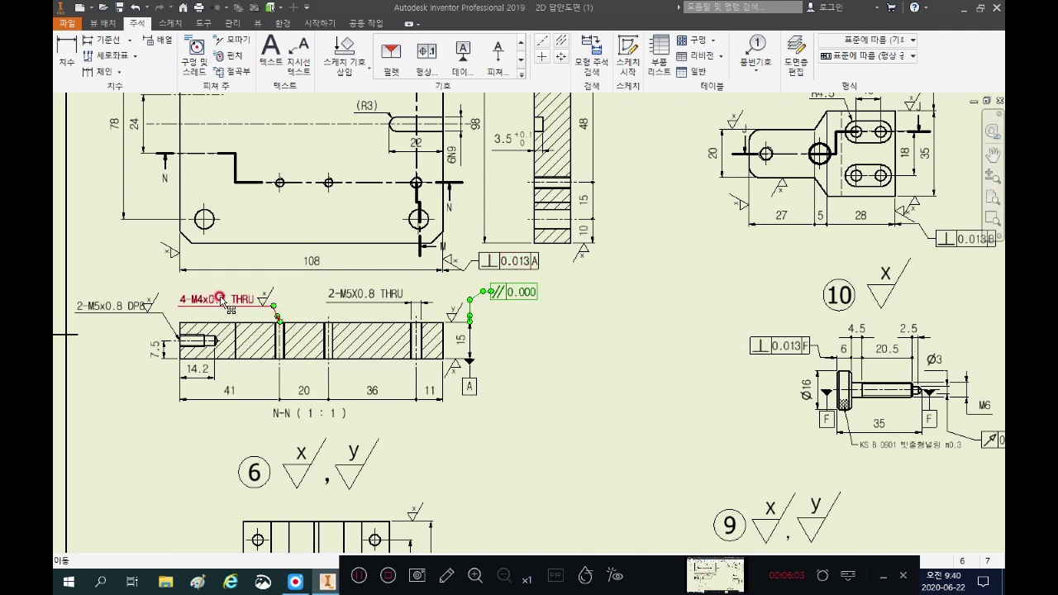
pyautogui.scroll(3, 222, 299)
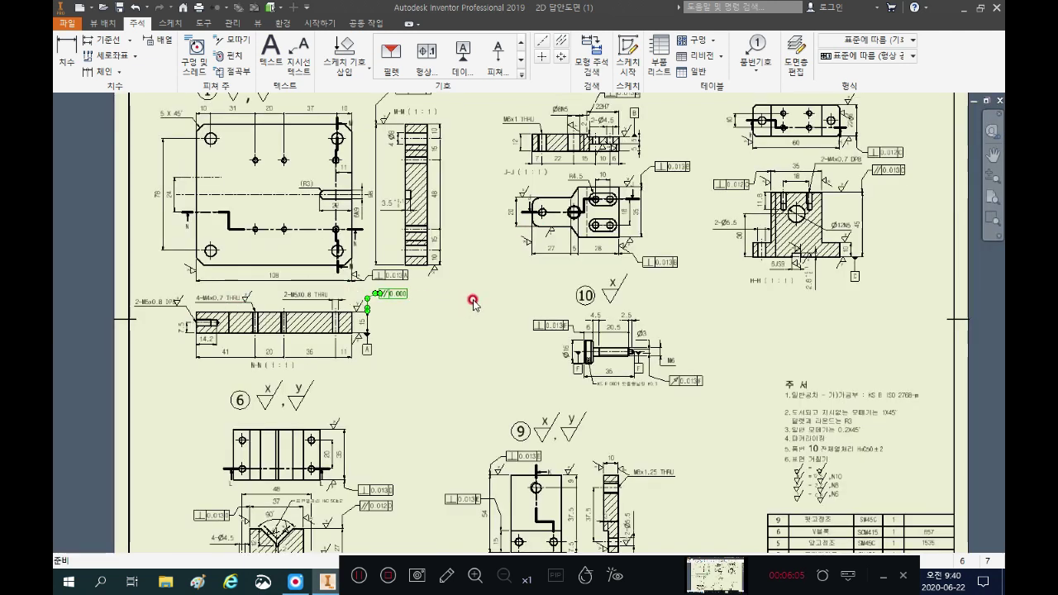
pyautogui.scroll(3, 328, 294)
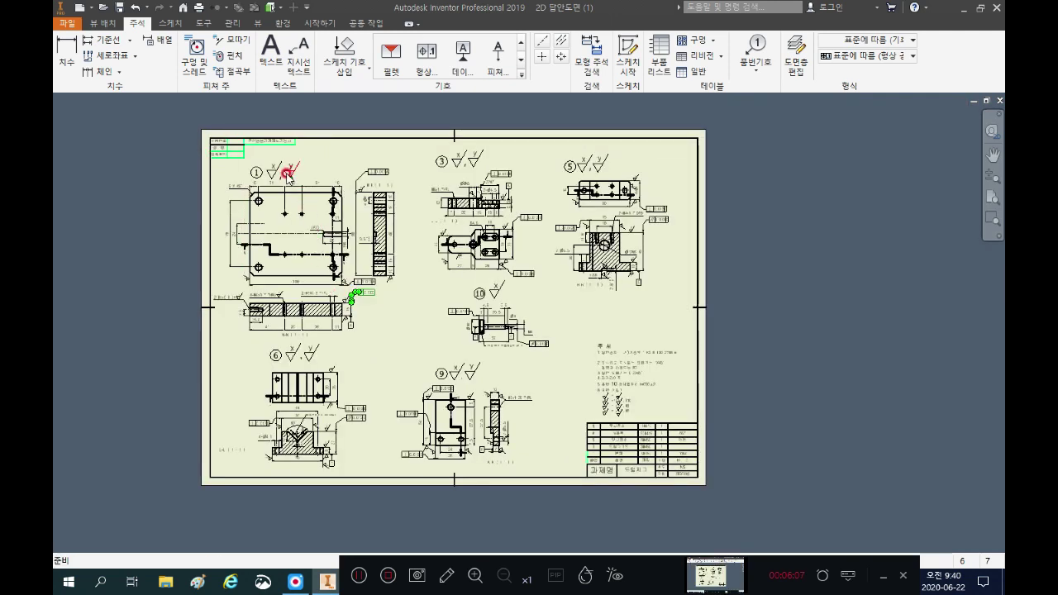
pyautogui.scroll(-3, 287, 172)
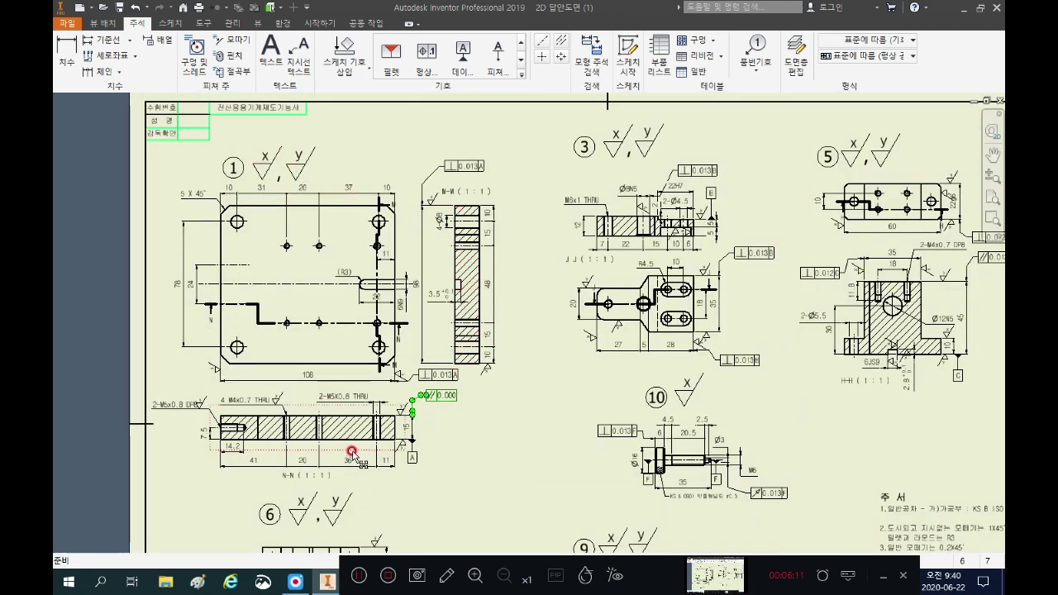
pyautogui.scroll(-3, 351, 452)
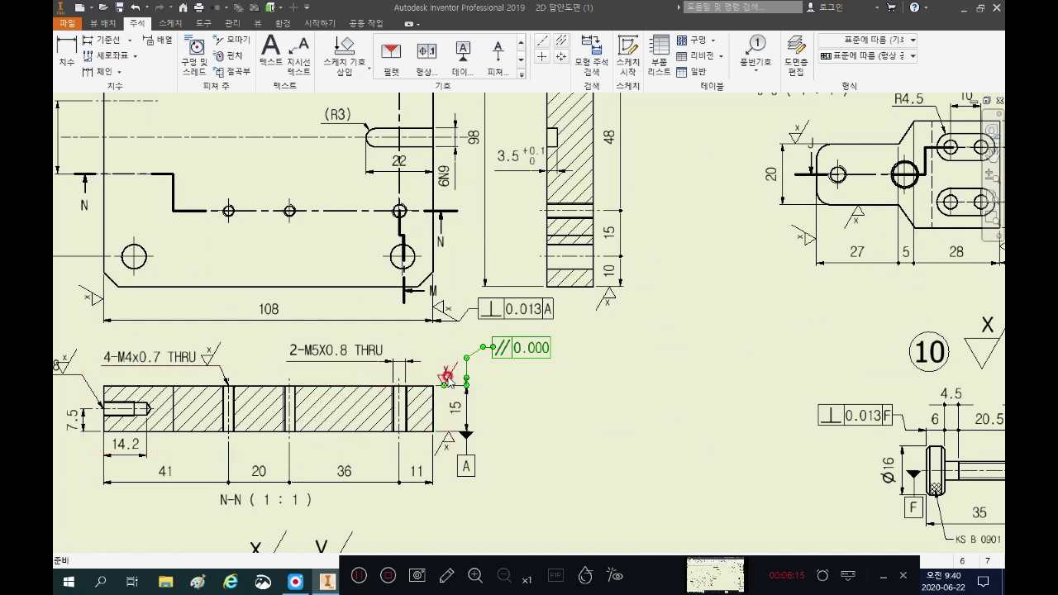
pyautogui.scroll(-2, 447, 378)
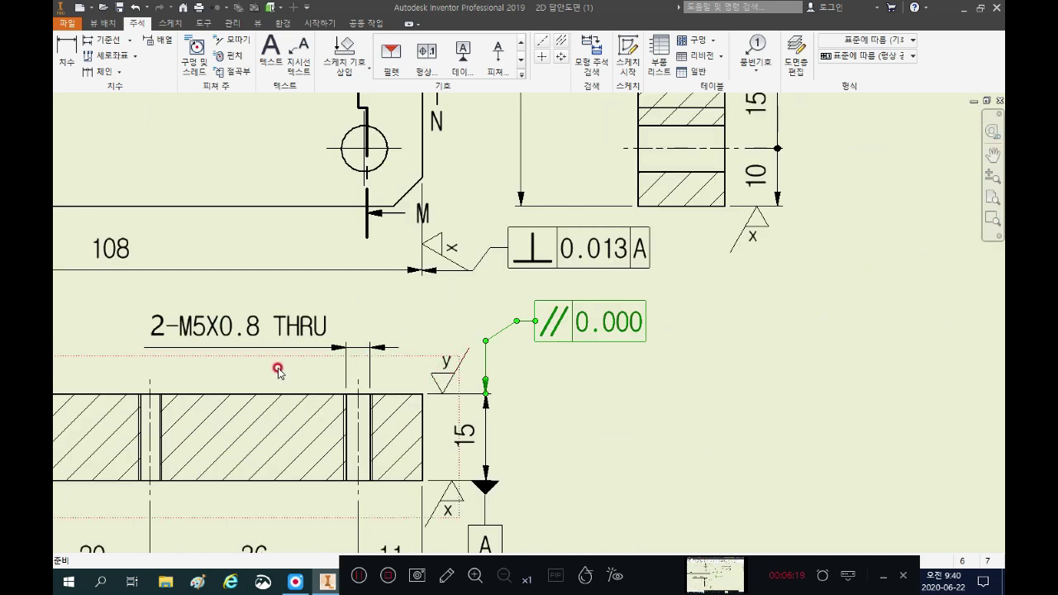
# Step: Examine part 3's section J-J, checking the surface finish symbols around the 2 mm step under the 22H7 dimension
pyautogui.scroll(3, 274, 371)
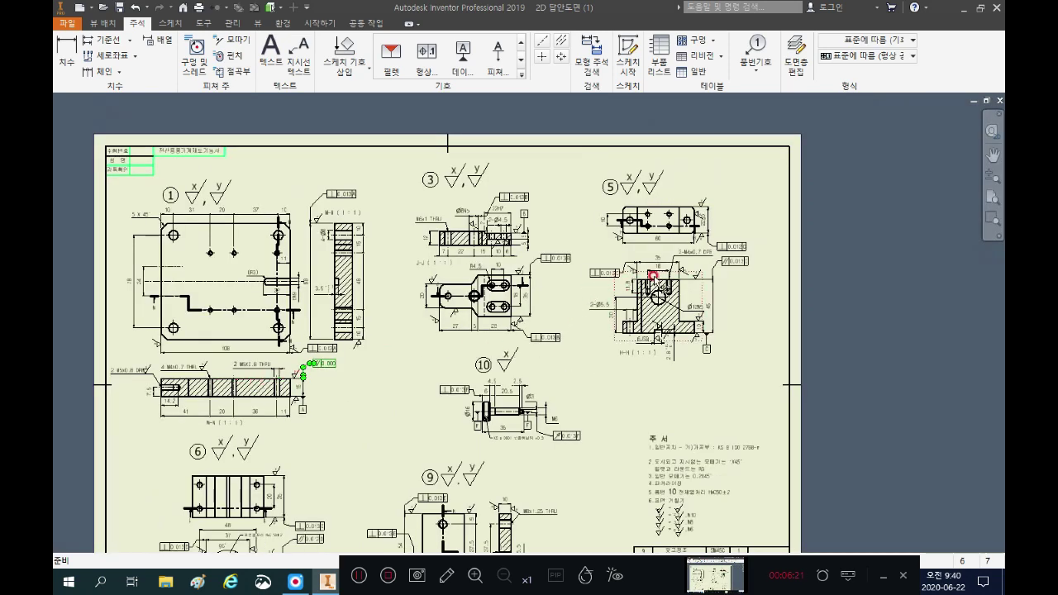
pyautogui.scroll(-3, 576, 242)
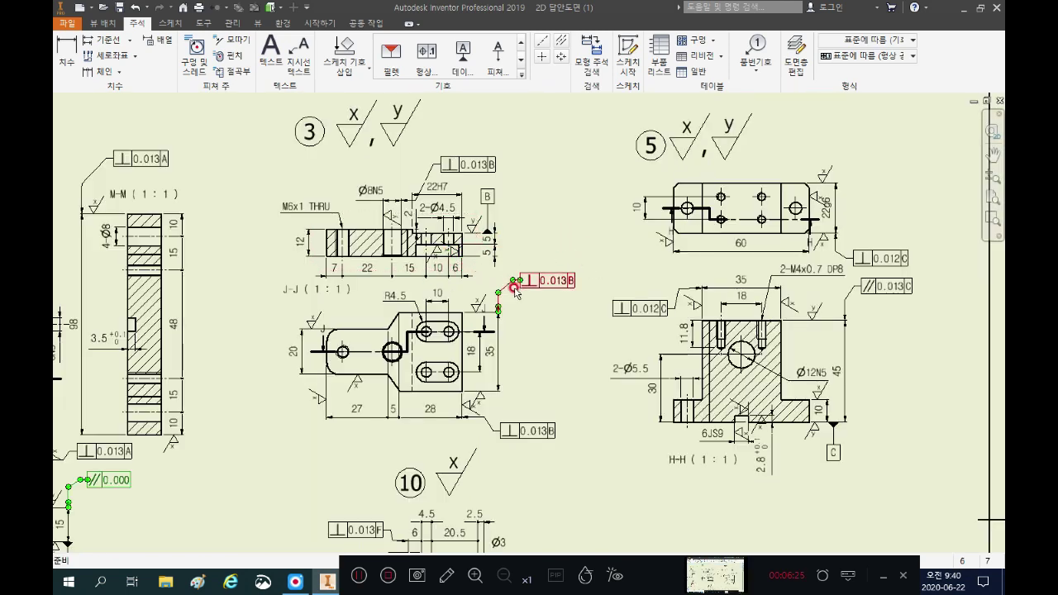
pyautogui.scroll(-2, 435, 258)
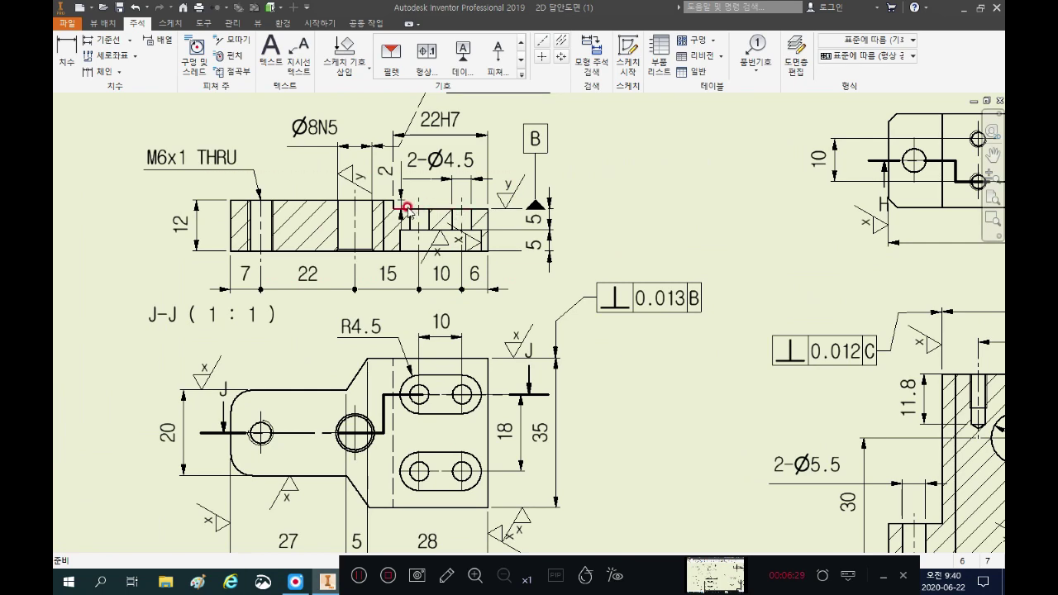
pyautogui.scroll(3, 409, 209)
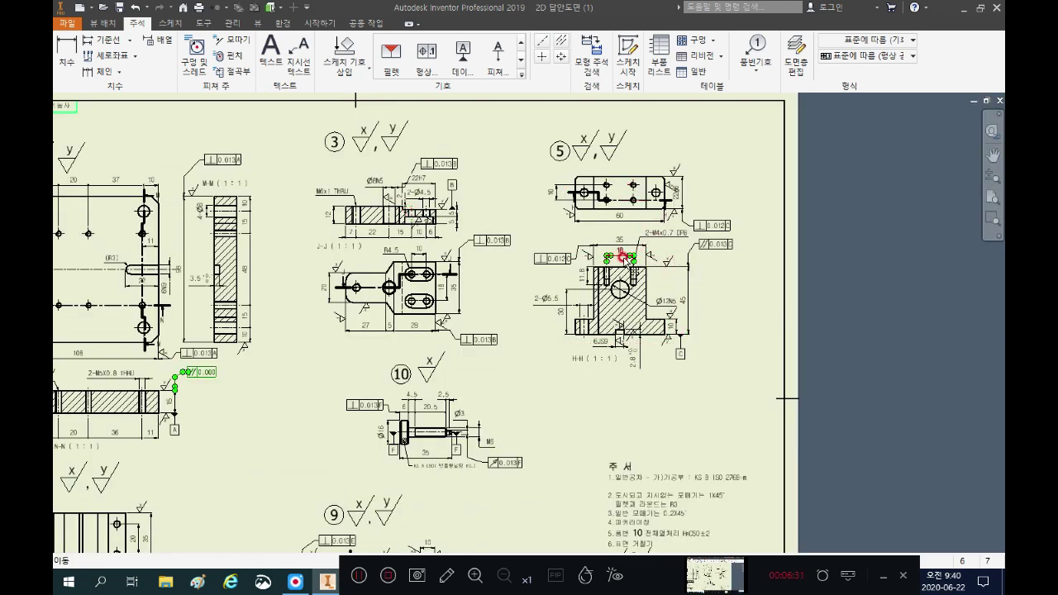
pyautogui.scroll(-2, 622, 257)
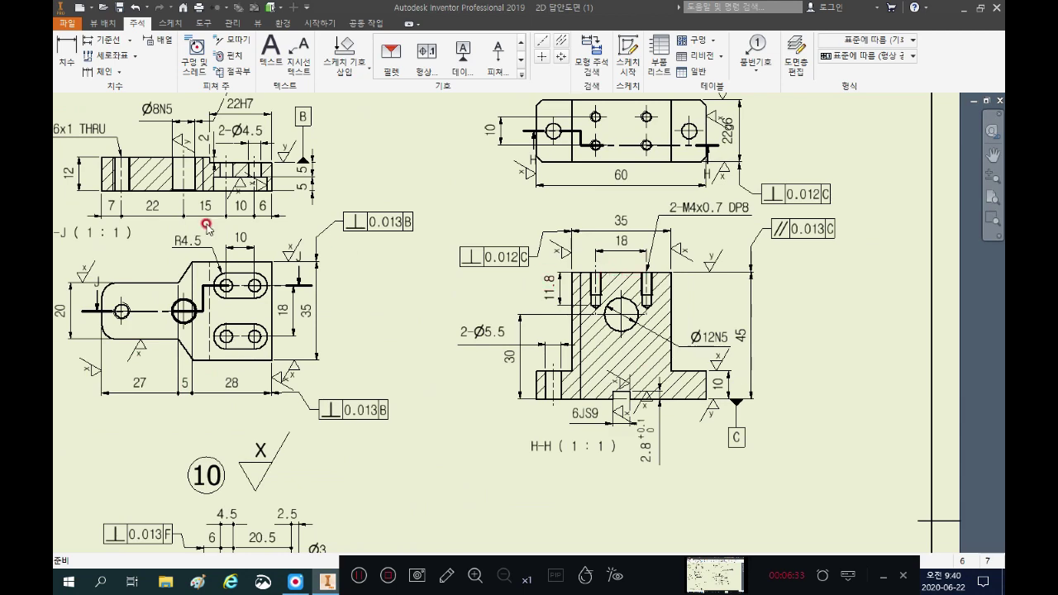
pyautogui.scroll(-2, 233, 165)
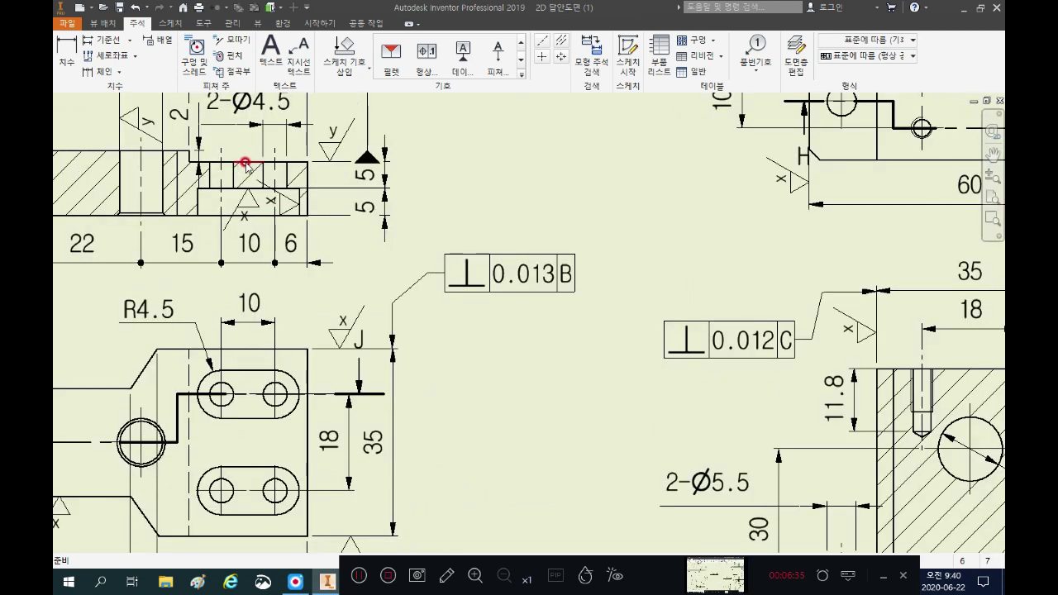
pyautogui.scroll(2, 372, 159)
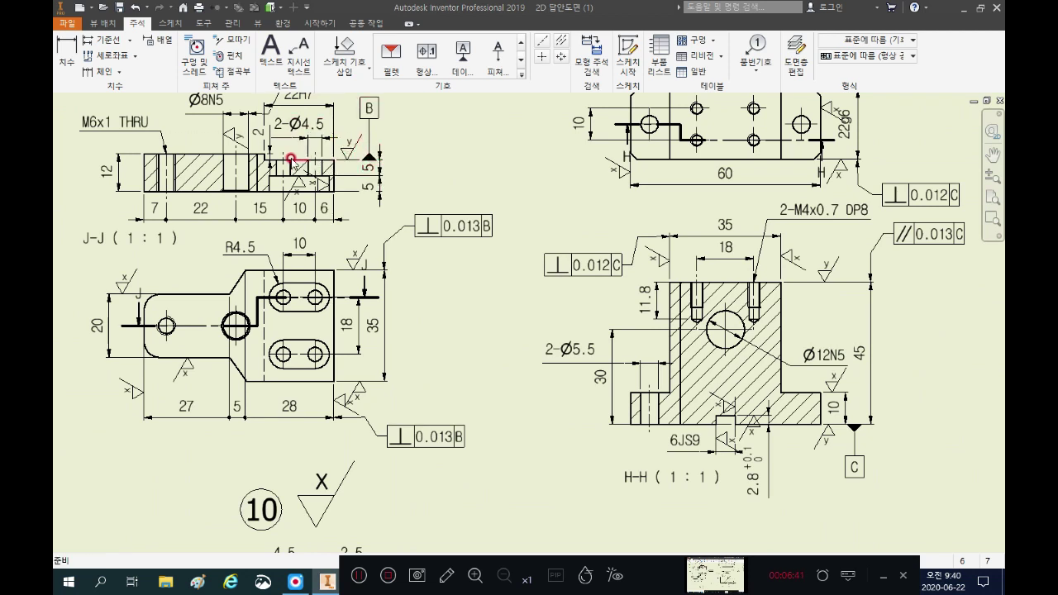
pyautogui.scroll(-2, 291, 159)
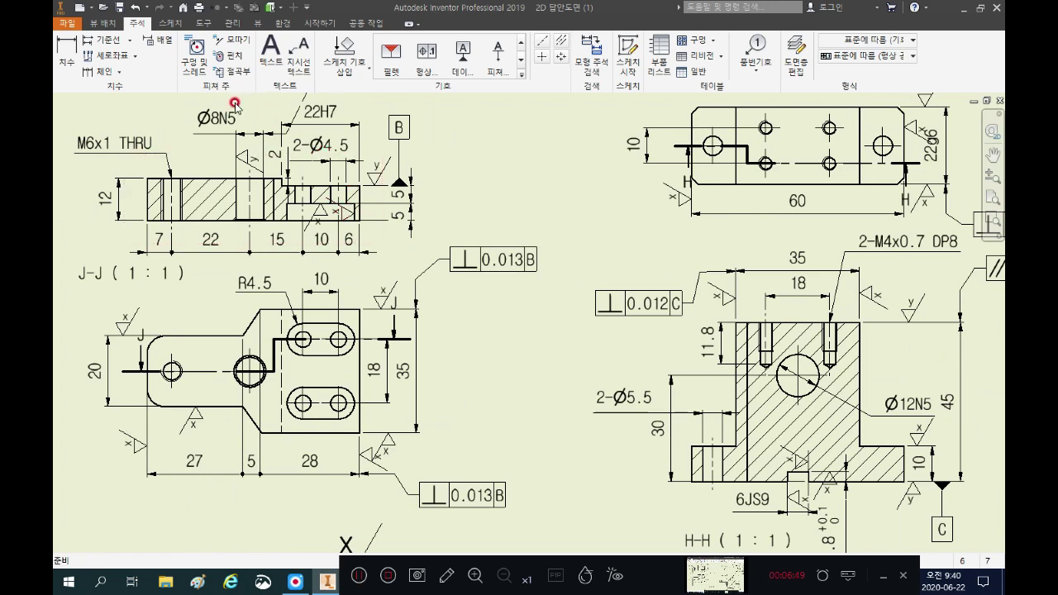
pyautogui.scroll(3, 261, 120)
pyautogui.scroll(3, 330, 235)
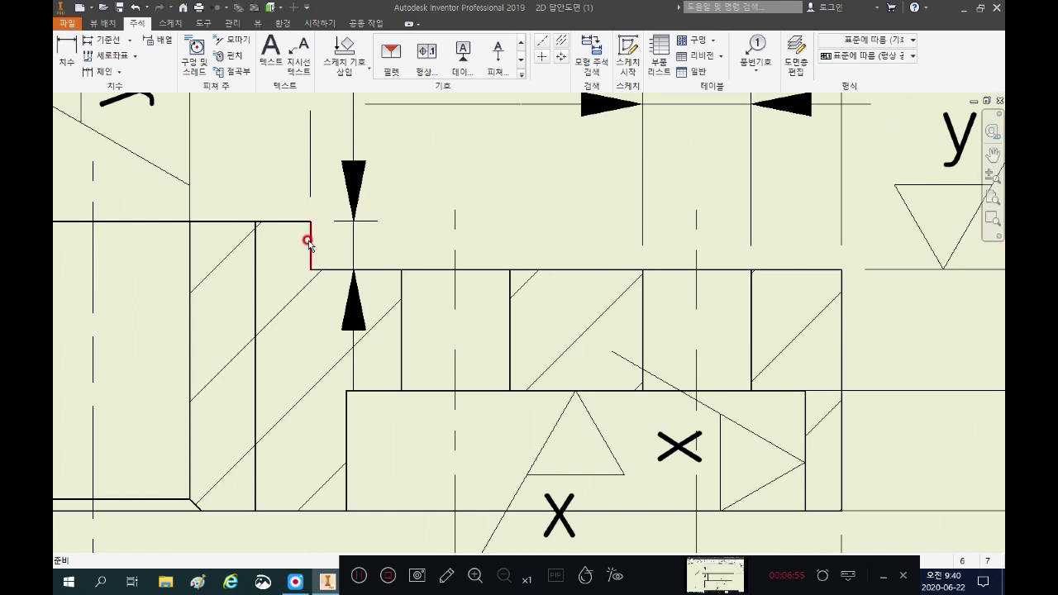
pyautogui.scroll(-3, 309, 240)
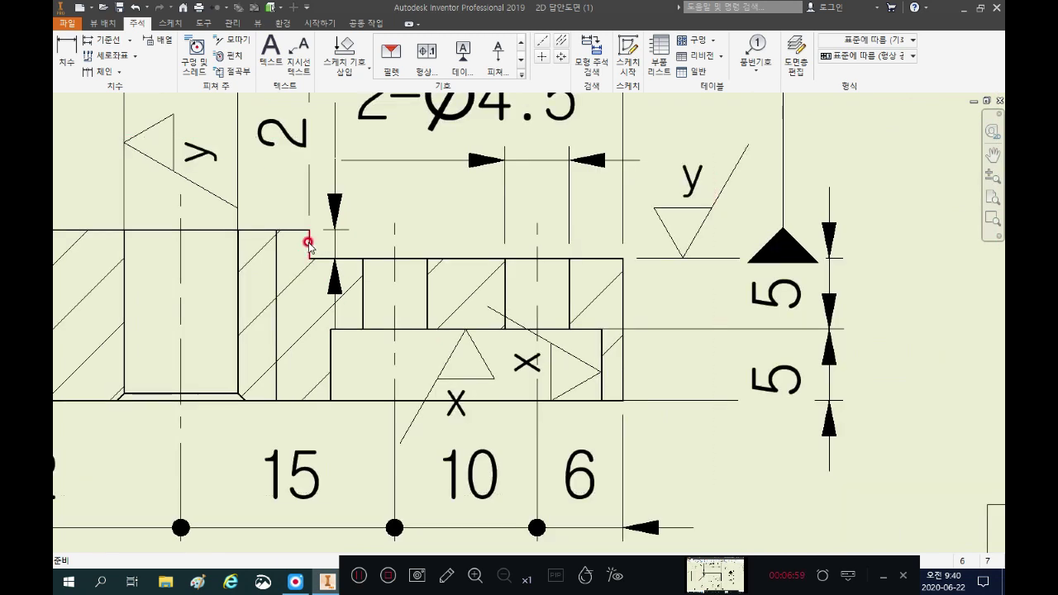
pyautogui.scroll(-2, 306, 247)
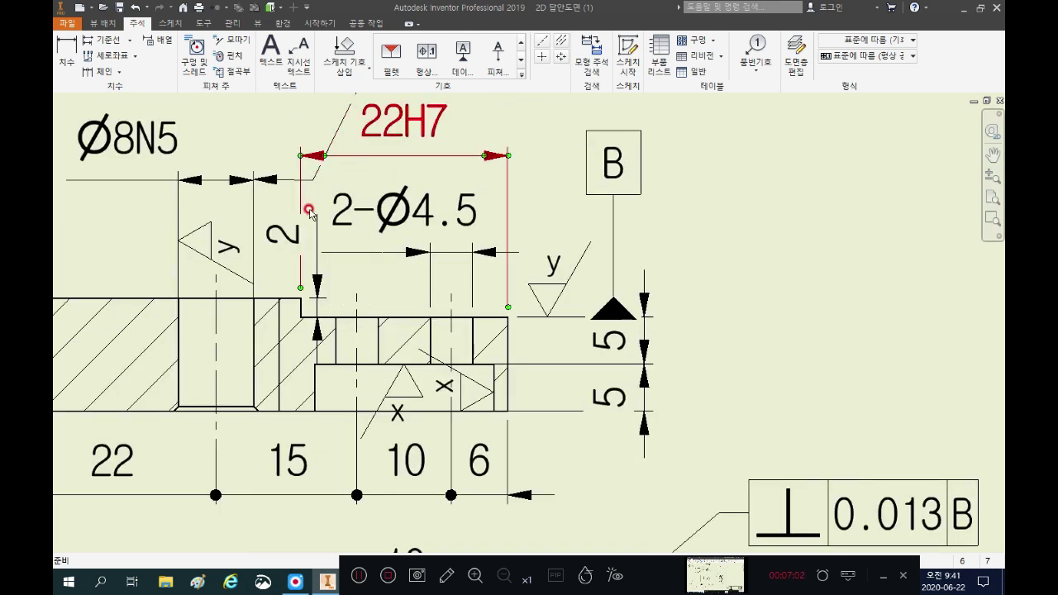
# Step: Place a material-removal surface texture symbol in style 2.5, with y as its A' value, on the step-side extension line of the 22H7 dimension
pyautogui.click(520, 75)
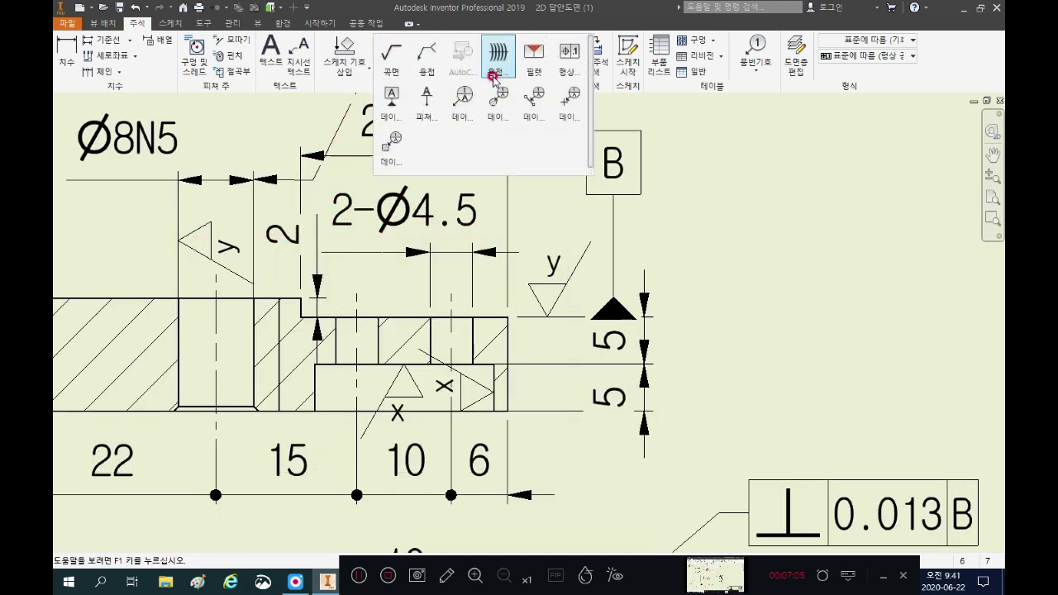
pyautogui.click(407, 51)
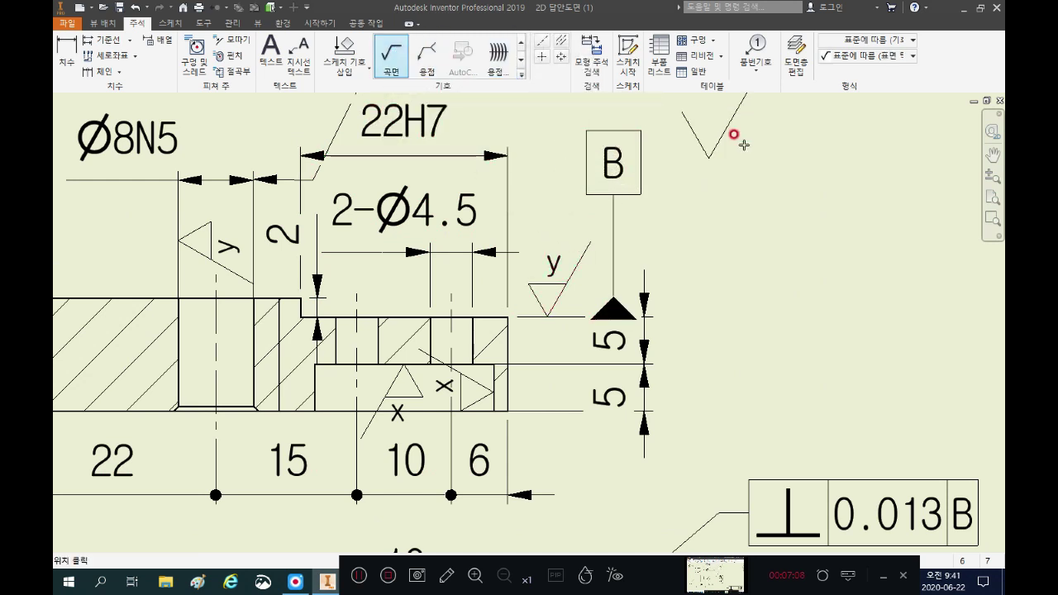
pyautogui.click(909, 56)
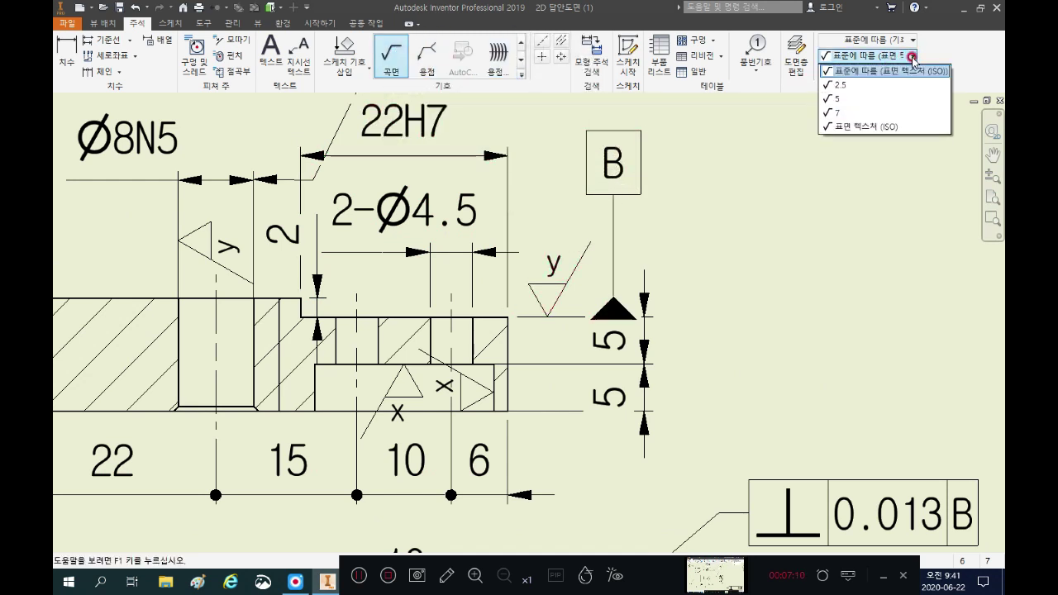
pyautogui.click(866, 85)
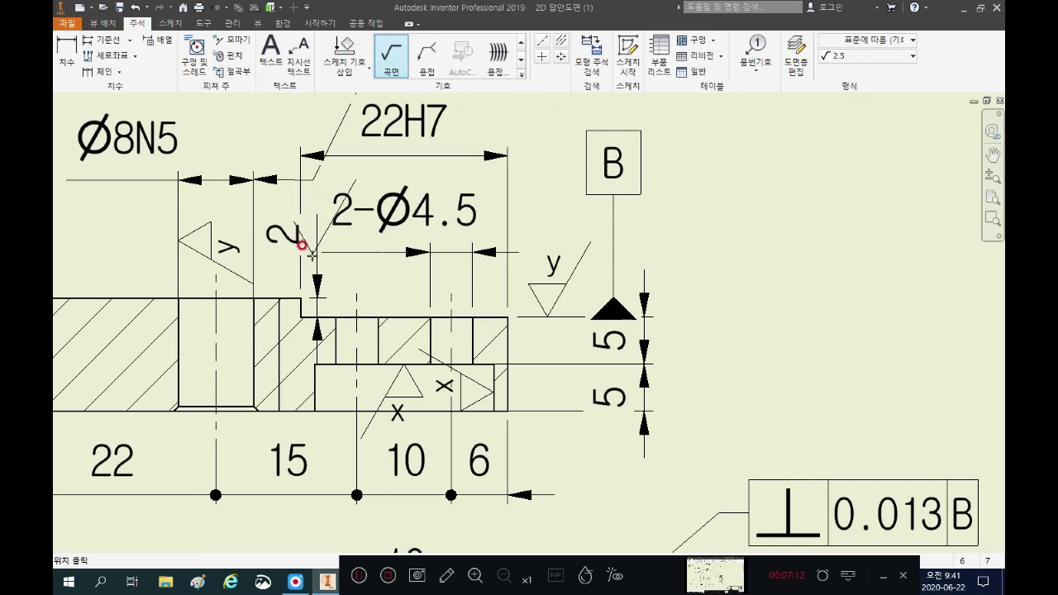
pyautogui.scroll(2, 311, 221)
pyautogui.scroll(-2, 310, 221)
pyautogui.scroll(5, 298, 153)
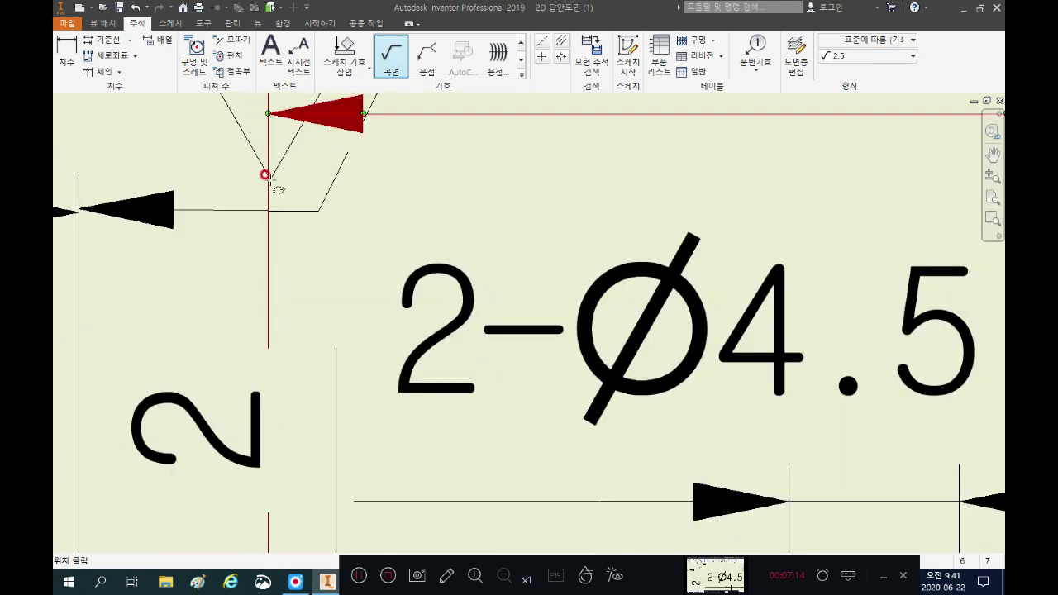
pyautogui.click(286, 177)
pyautogui.rightClick(493, 176)
pyautogui.click(563, 173)
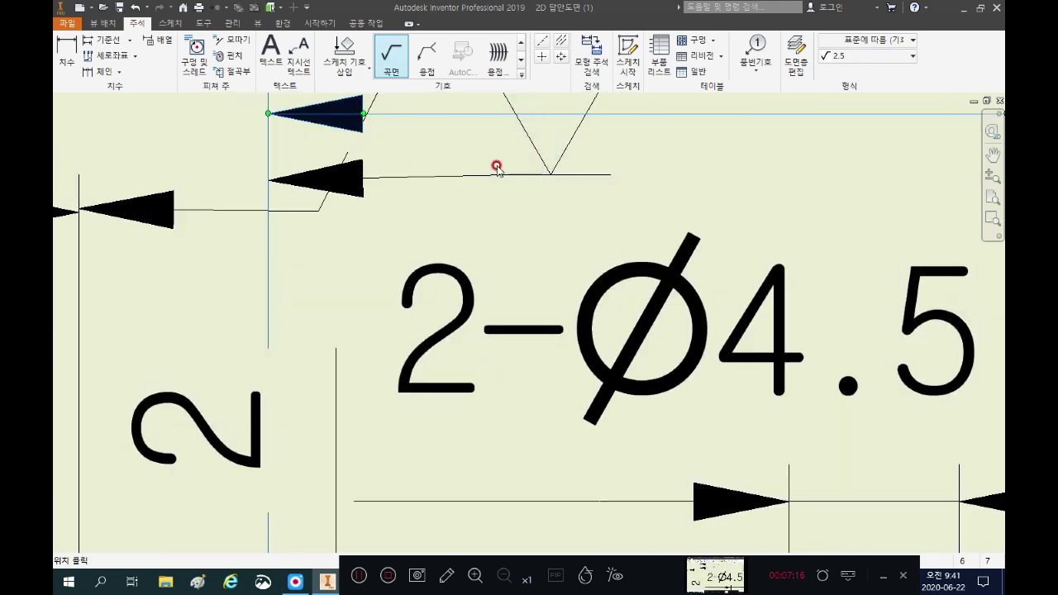
pyautogui.click(127, 143)
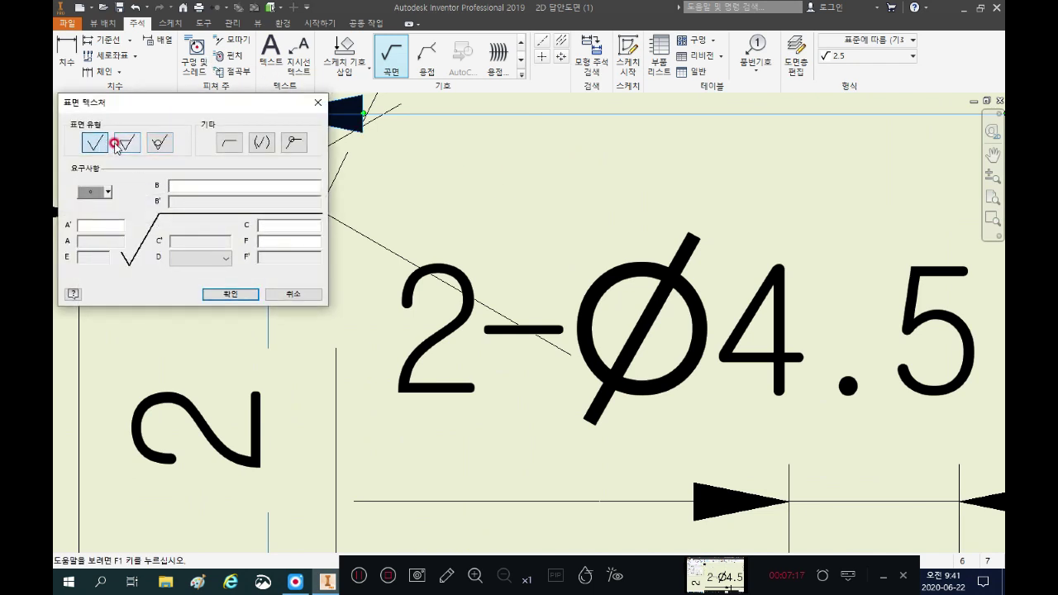
pyautogui.click(103, 225)
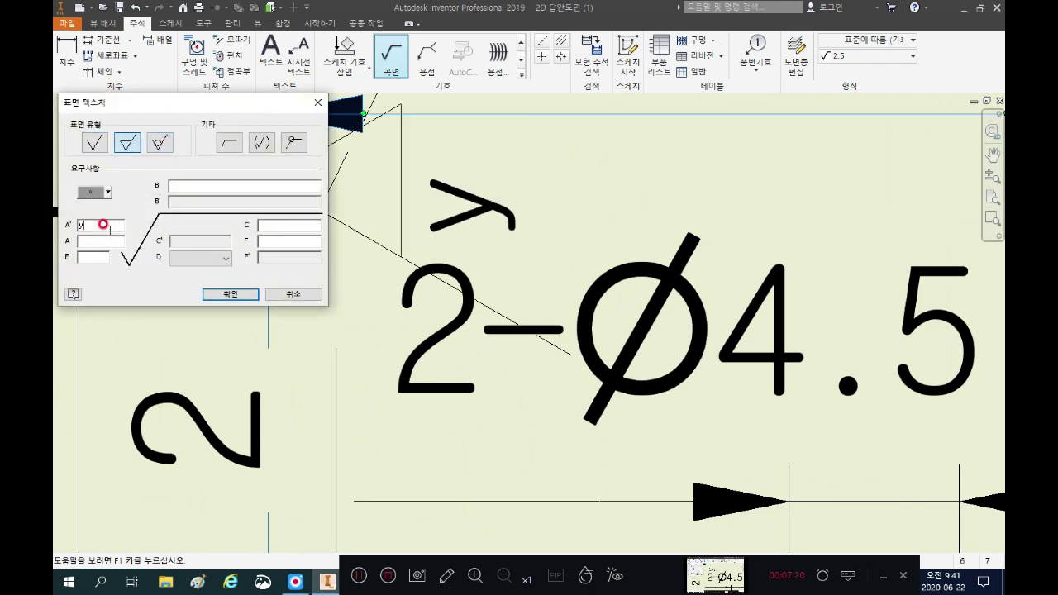
pyautogui.click(215, 294)
# Step: Move the new y surface texture symbol farther out along the 22H7 extension line, clear of the perpendicularity tolerance's leader
pyautogui.scroll(5, 379, 328)
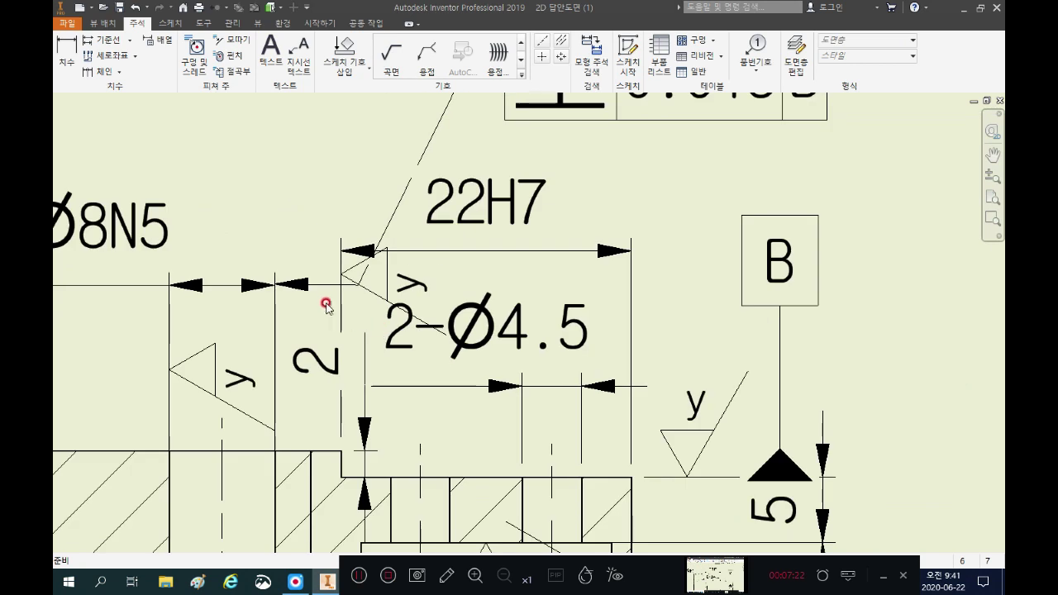
pyautogui.moveTo(342, 275); pyautogui.dragTo(347, 106)
pyautogui.scroll(3, 368, 260)
pyautogui.scroll(-2, 385, 226)
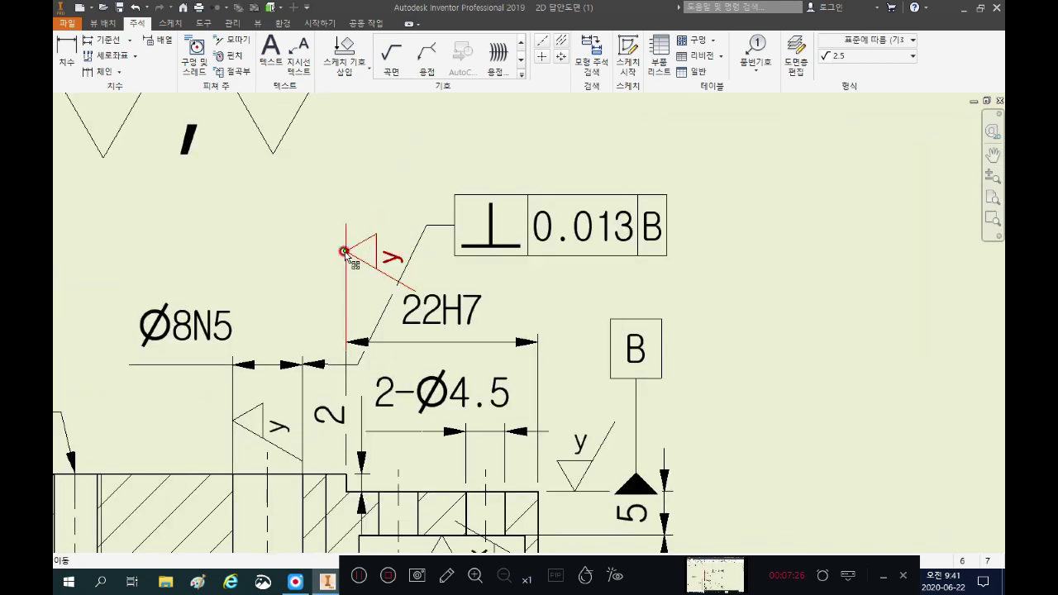
pyautogui.moveTo(345, 249); pyautogui.dragTo(354, 170)
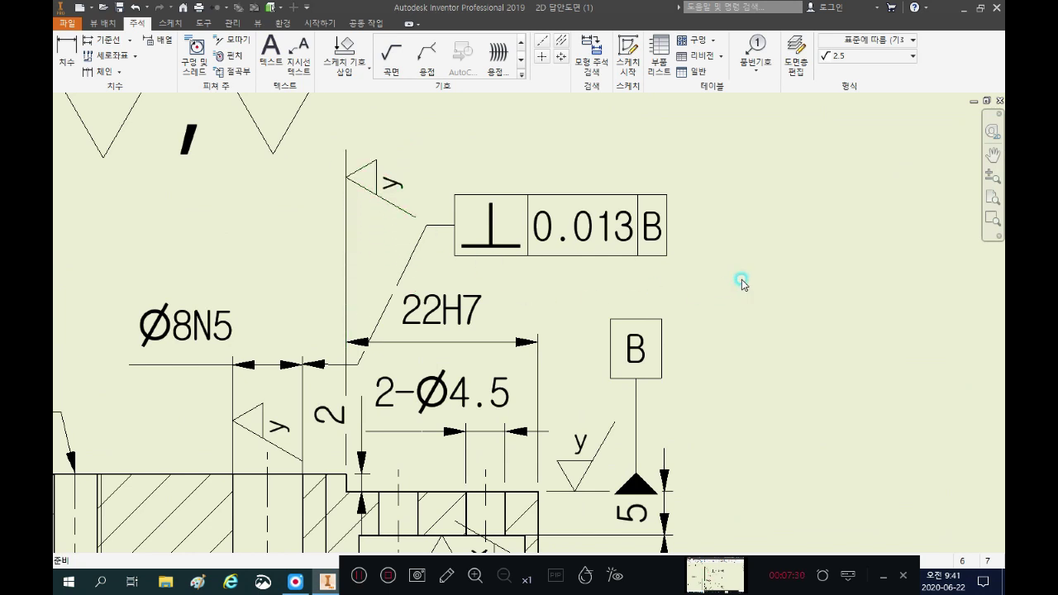
# Step: Examine part 3's section J-J around the Ø8N5 hole and the 22H7 step, including the y surface finish symbols
pyautogui.scroll(2, 725, 261)
pyautogui.scroll(2, 449, 213)
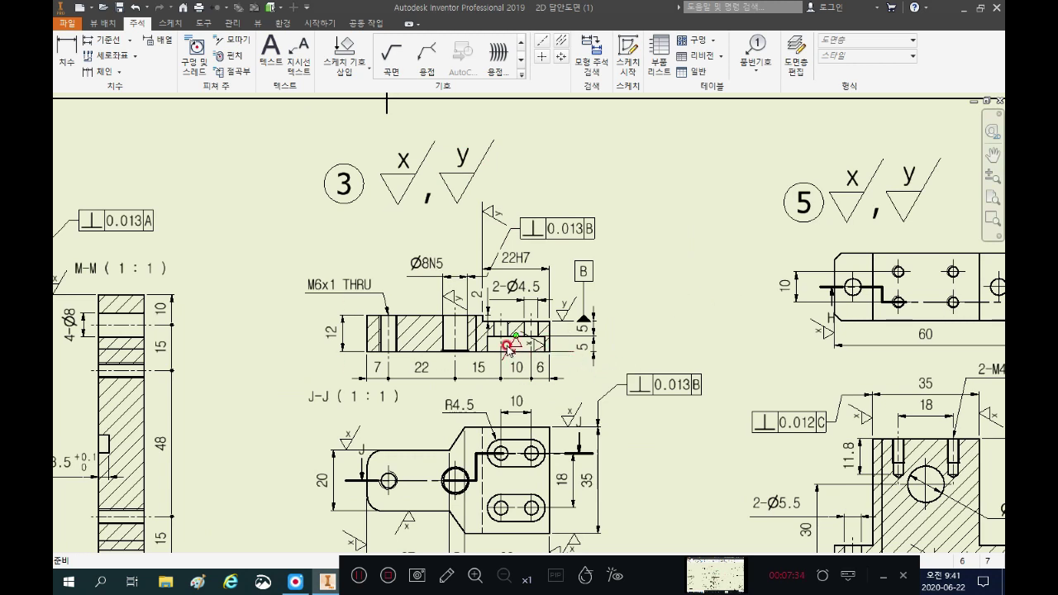
pyautogui.scroll(-2, 519, 321)
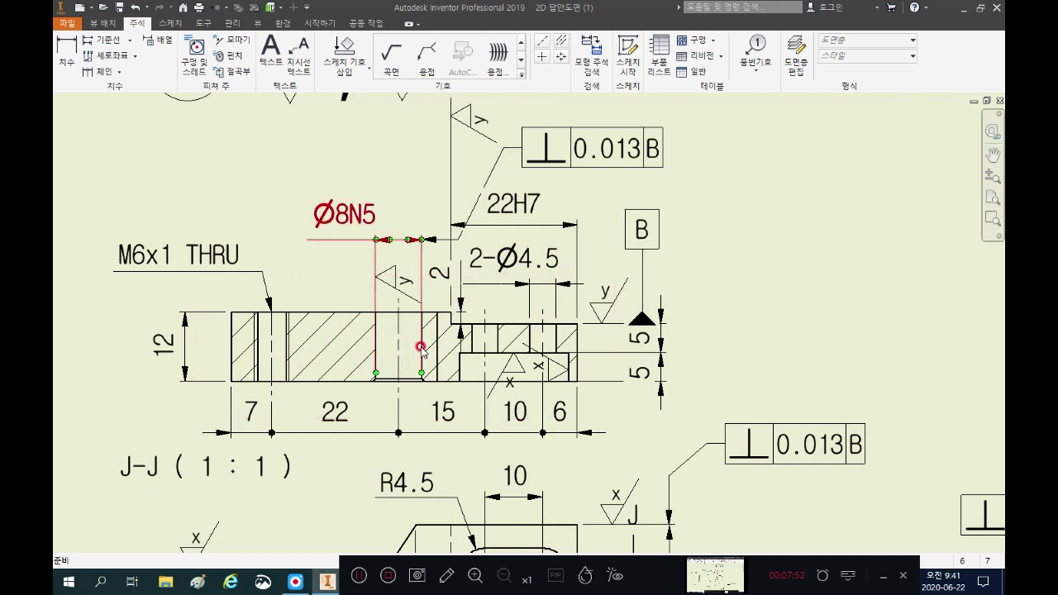
pyautogui.moveTo(443, 370)
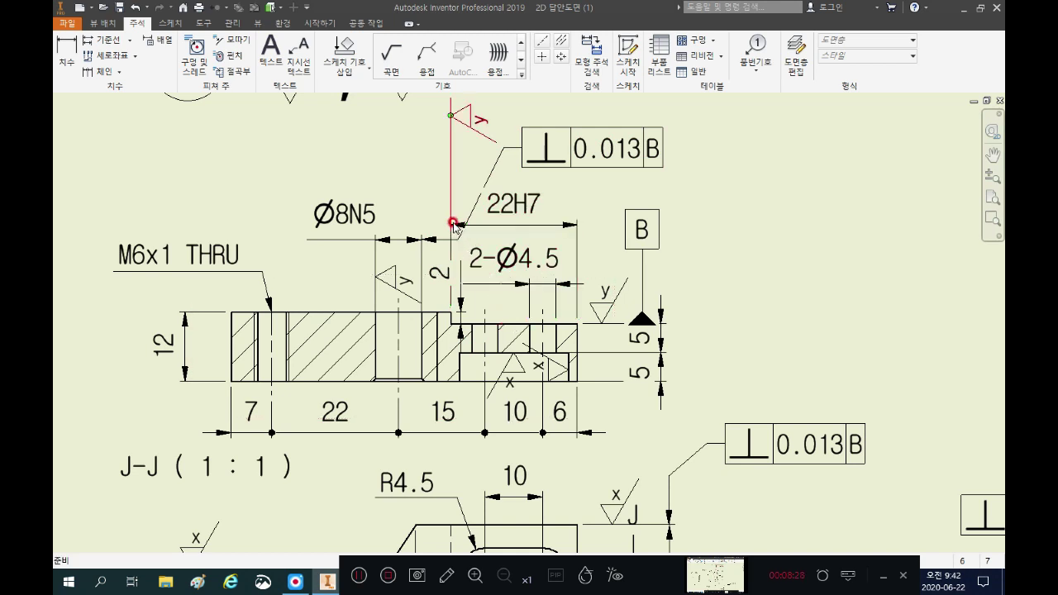
pyautogui.scroll(-2, 457, 227)
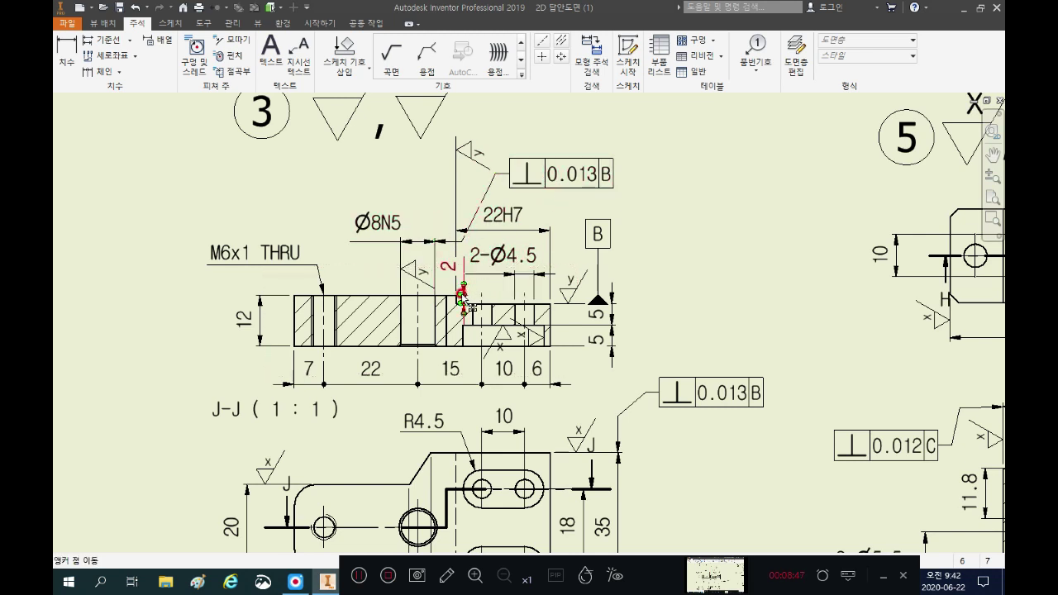
pyautogui.scroll(3, 453, 297)
pyautogui.scroll(-5, 455, 303)
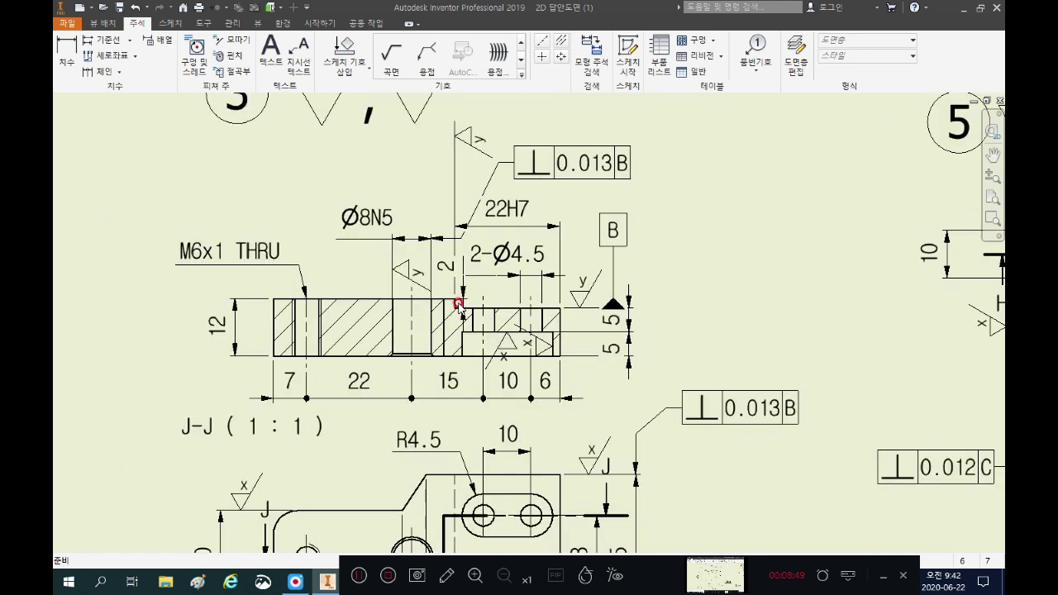
# Step: Attach a new feature control frame to the step-side end of part 3's 22H7 dimension, with its leader bent to above the Ø8N5 dimension
pyautogui.click(520, 75)
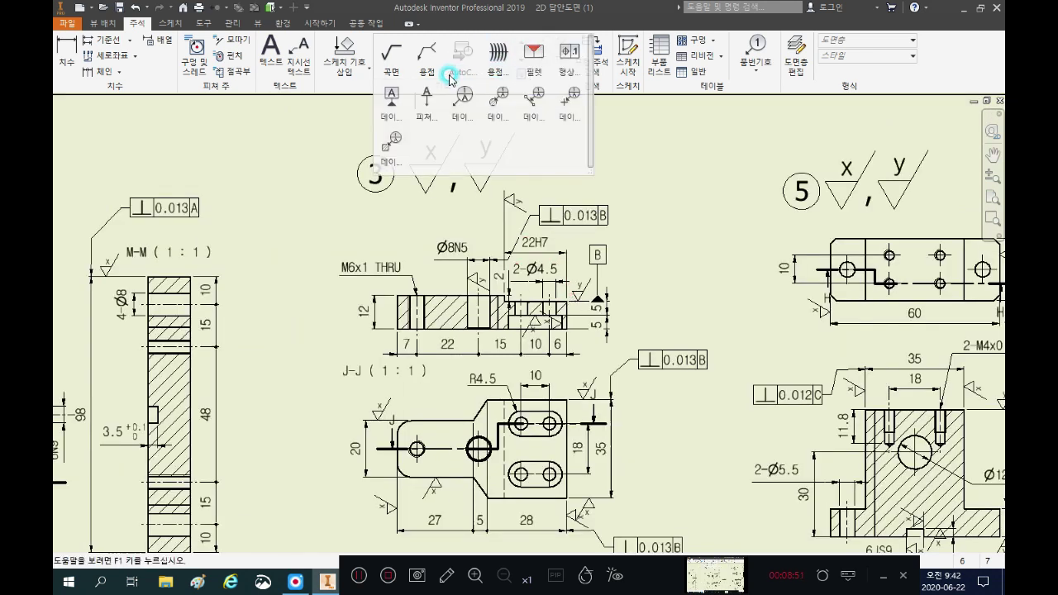
pyautogui.click(569, 54)
pyautogui.scroll(4, 546, 219)
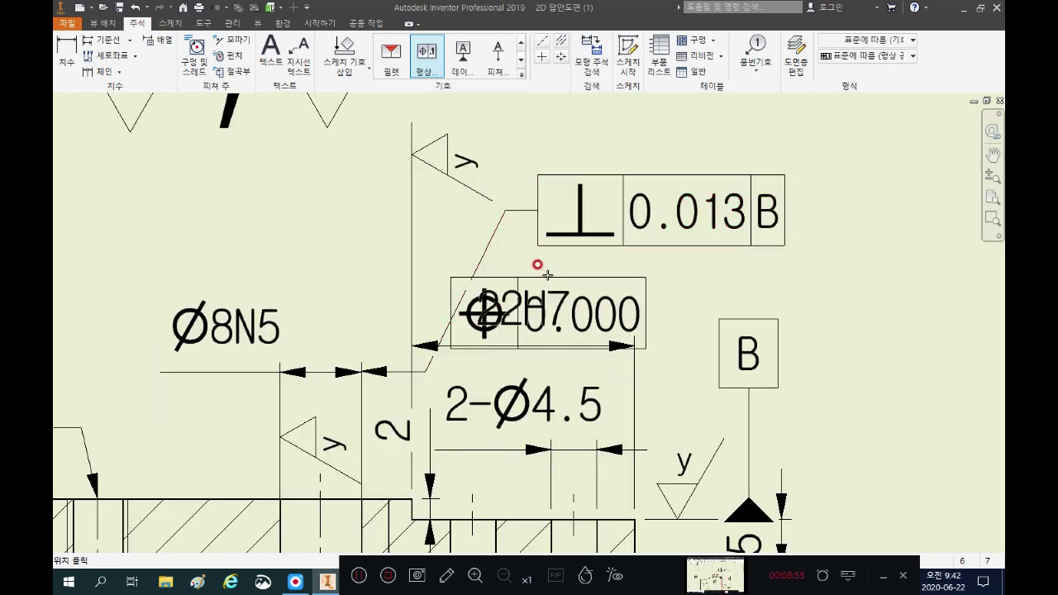
pyautogui.scroll(-2, 523, 291)
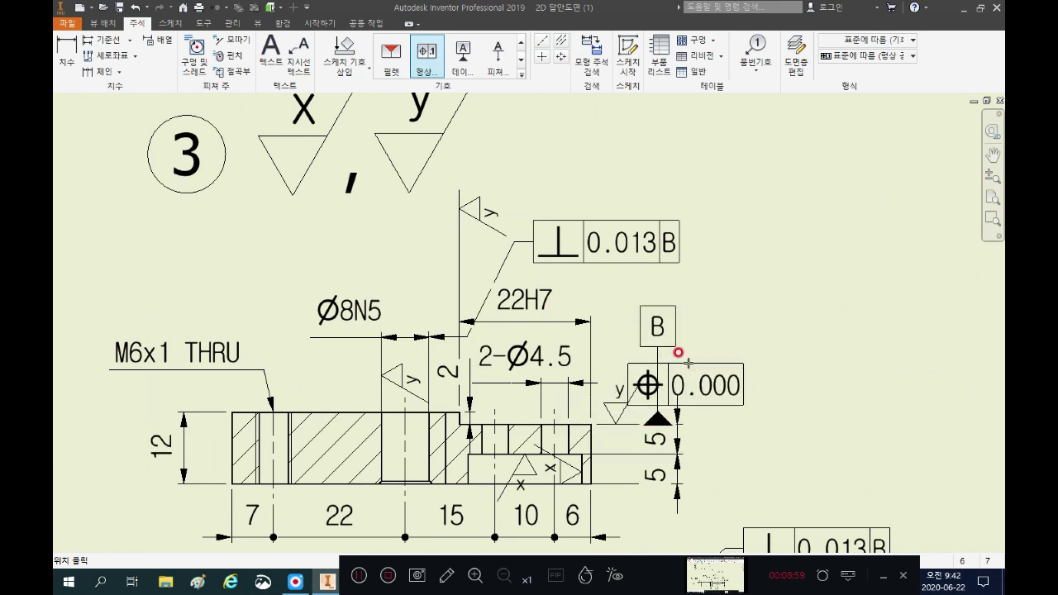
pyautogui.scroll(2, 488, 322)
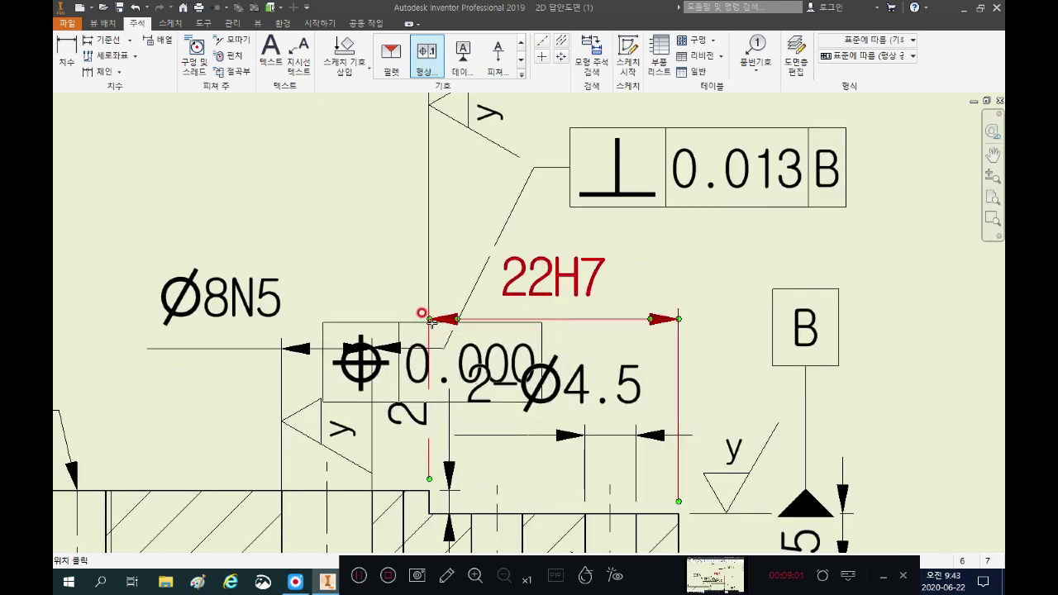
pyautogui.click(423, 316)
pyautogui.scroll(-2, 423, 317)
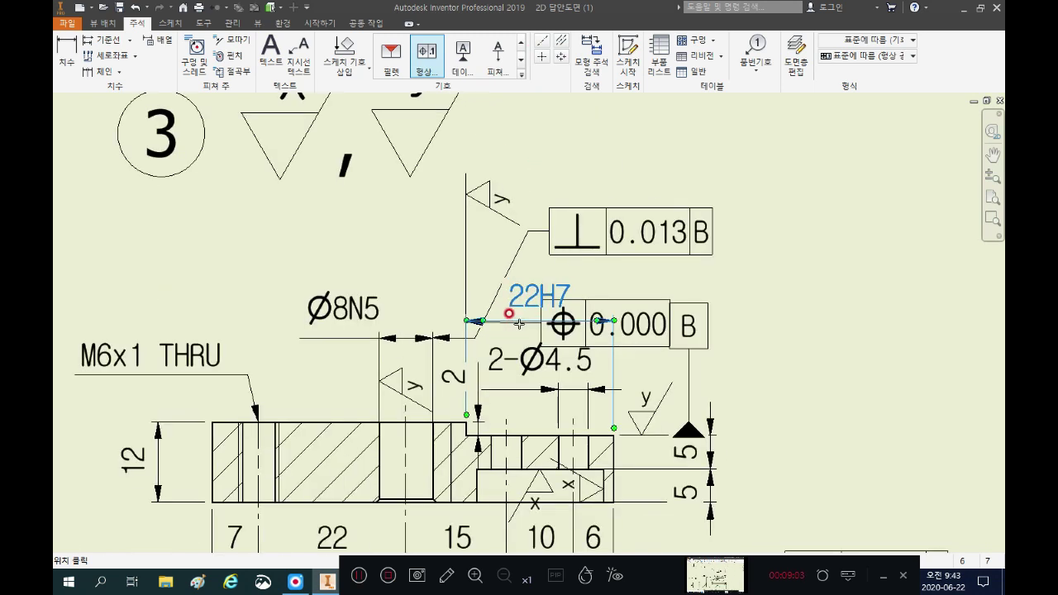
pyautogui.scroll(2, 425, 310)
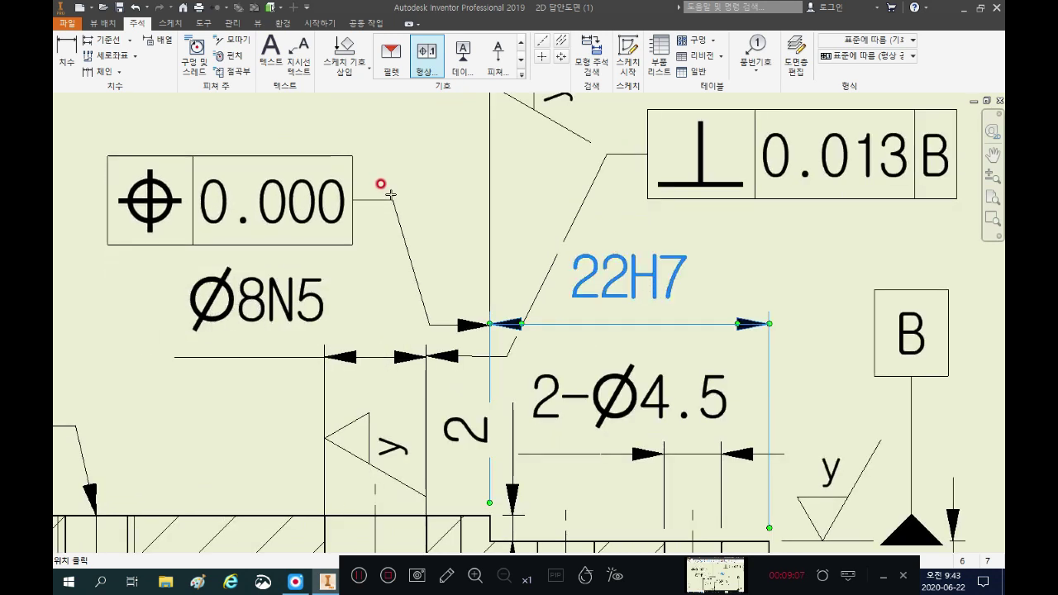
pyautogui.click(373, 176)
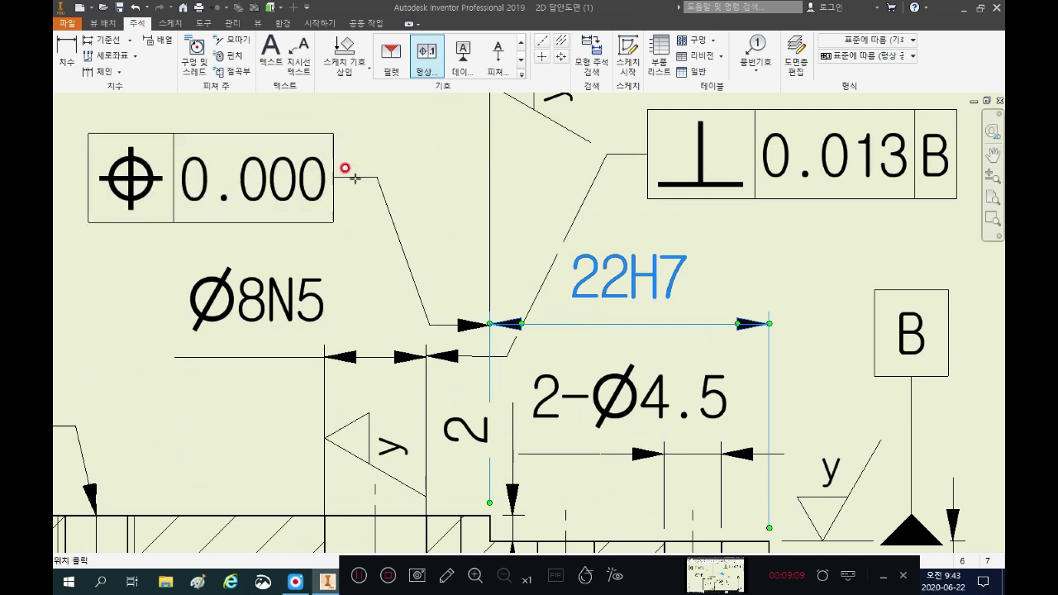
pyautogui.rightClick(309, 187)
pyautogui.click(363, 182)
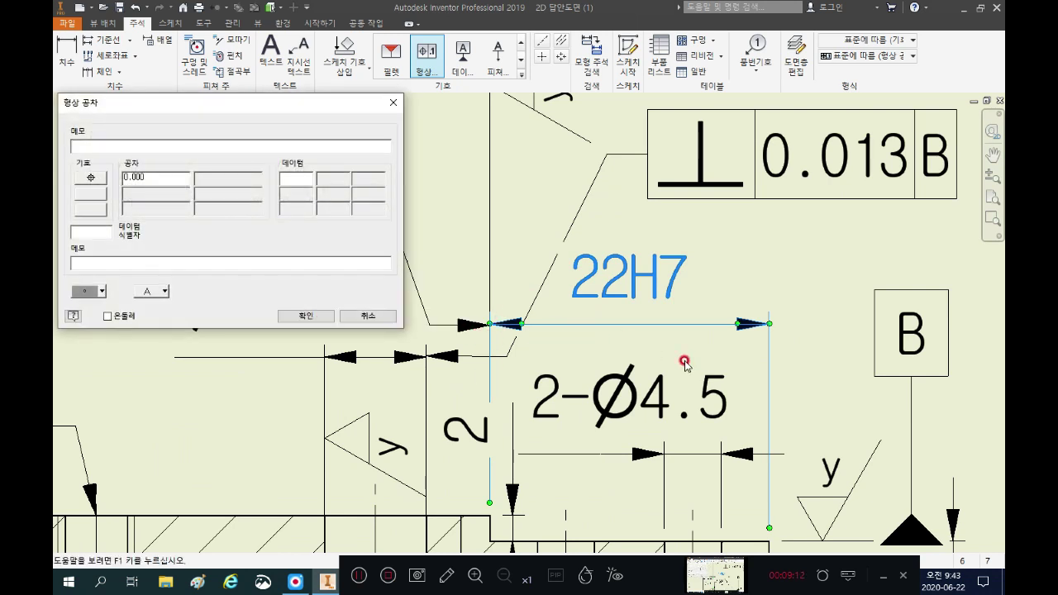
# Step: Define the new frame on the 22H7 dimension as a perpendicularity tolerance of 0.013 relative to datum A
pyautogui.click(90, 177)
pyautogui.click(92, 266)
pyautogui.doubleClick(162, 176)
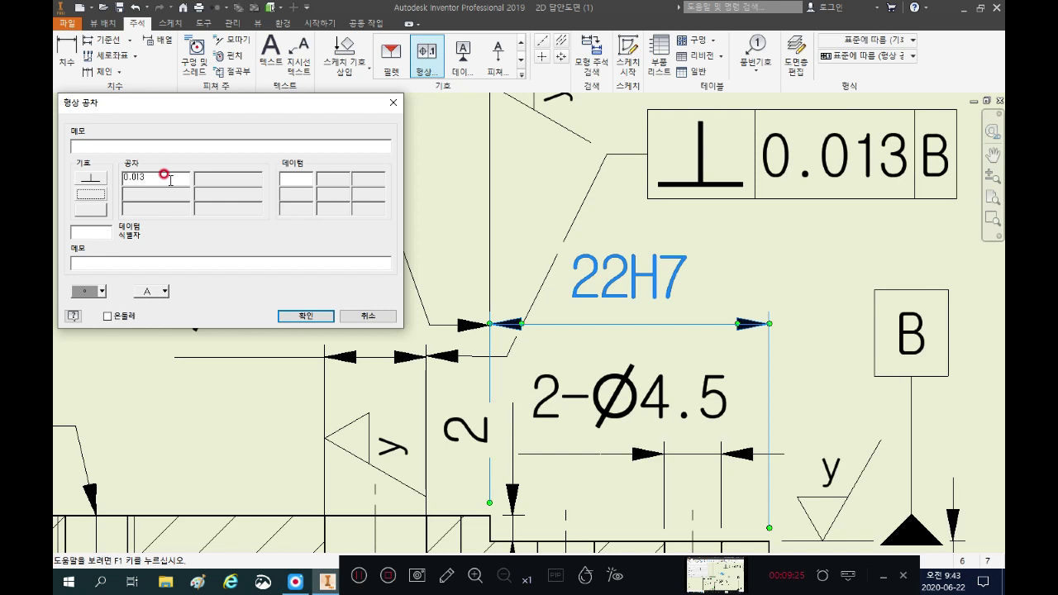
pyautogui.click(299, 179)
pyautogui.write('a')
pyautogui.press('BackSpace')
pyautogui.write('A')
pyautogui.click(298, 321)
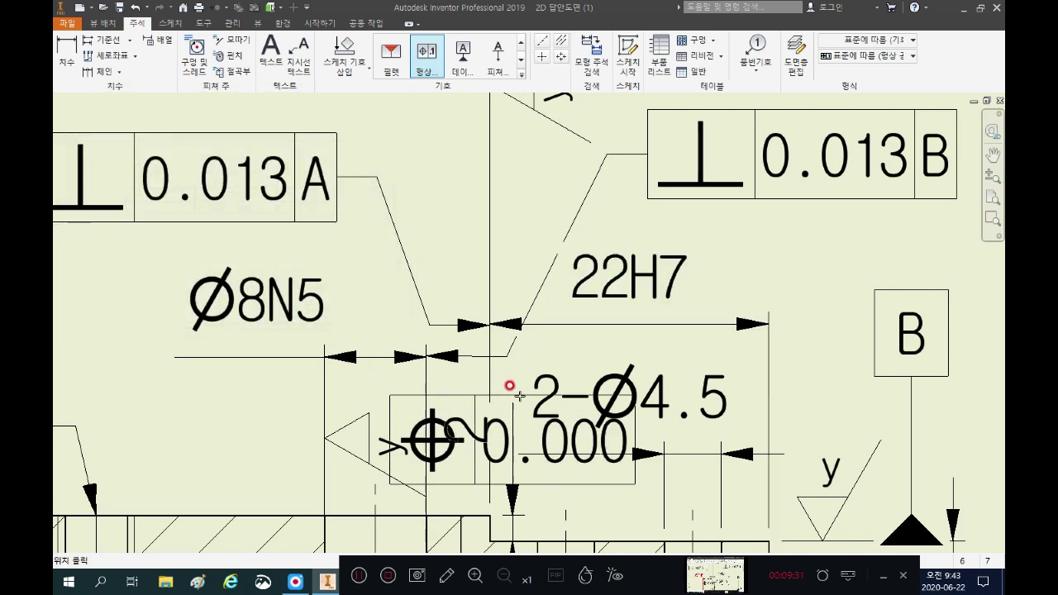
pyautogui.scroll(-2, 496, 331)
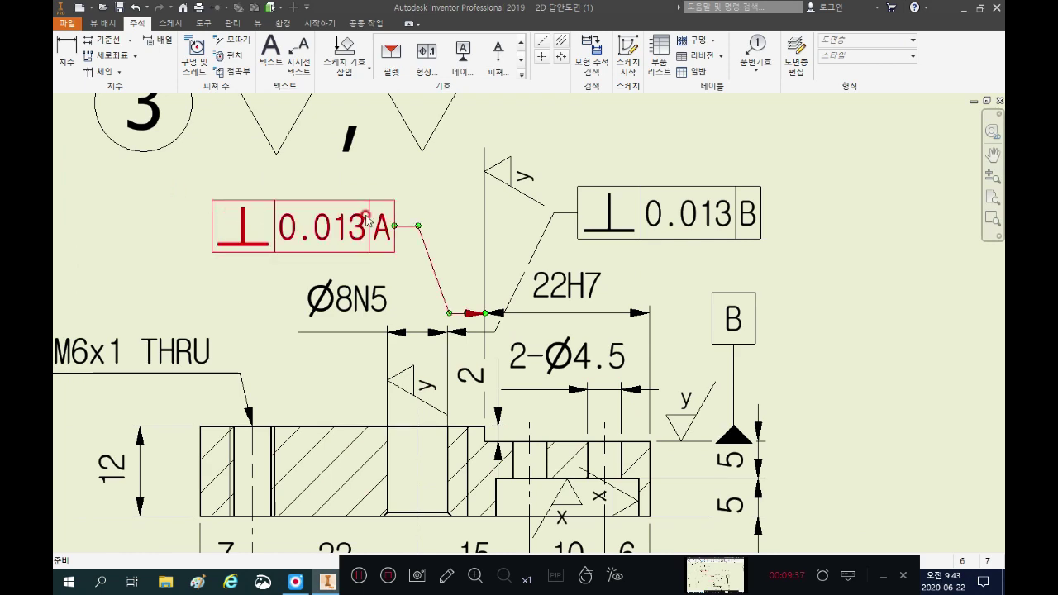
# Step: Examine part 3's section J-J and plan view, checking the geometric tolerances and the step beside the 22H7 dimension
pyautogui.scroll(-3, 413, 221)
pyautogui.moveTo(628, 419); pyautogui.dragTo(625, 385, button='middle')
pyautogui.scroll(3, 636, 385)
pyautogui.scroll(-3, 583, 378)
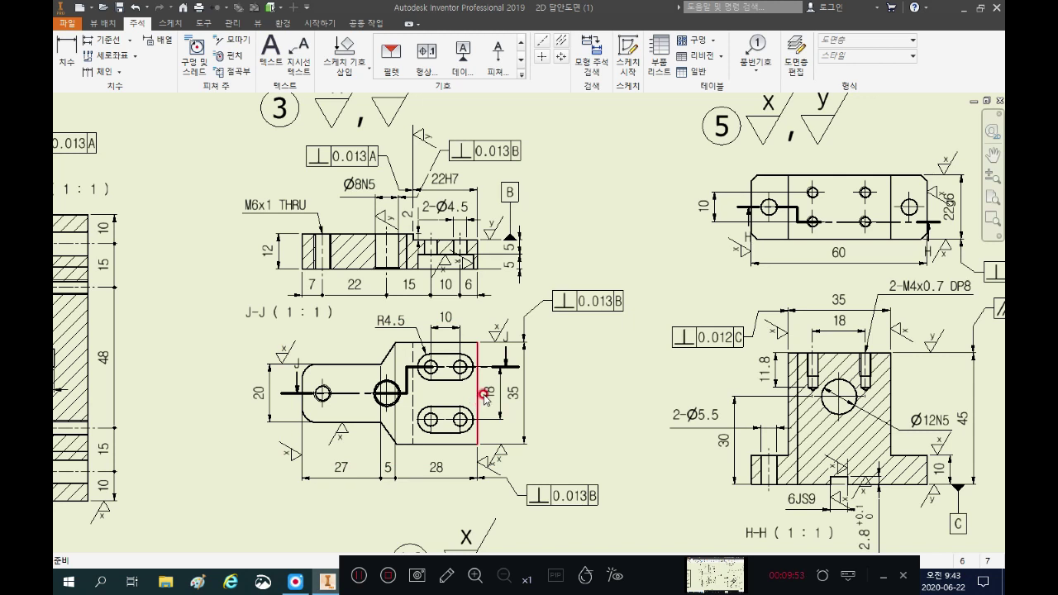
pyautogui.scroll(5, 423, 206)
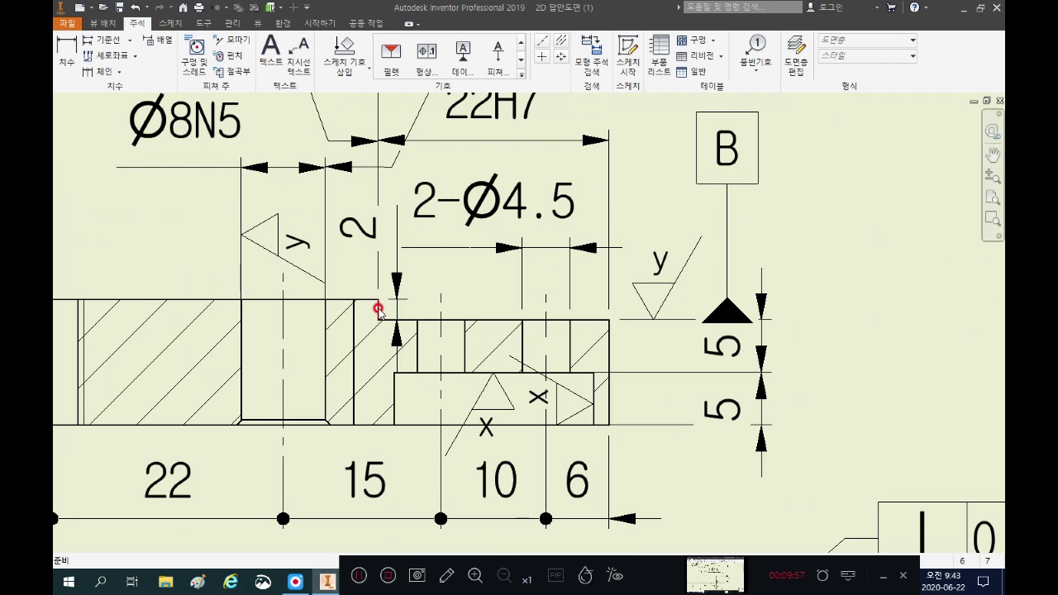
pyautogui.scroll(-6, 371, 312)
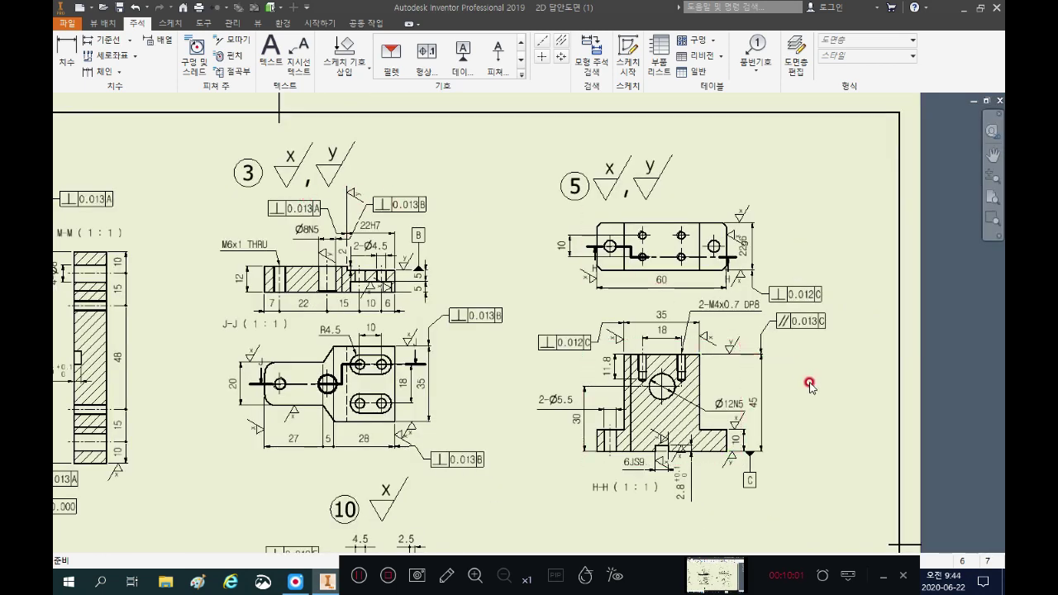
# Step: Examine part 5's top view and section H-H, checking the tolerances, surface finish symbols and the 11.8 depth dimension of the tapped holes
pyautogui.moveTo(838, 428)
pyautogui.mouseDown(button='middle')
pyautogui.moveTo(756, 405)
pyautogui.moveTo(685, 431)
pyautogui.mouseUp(button='middle')
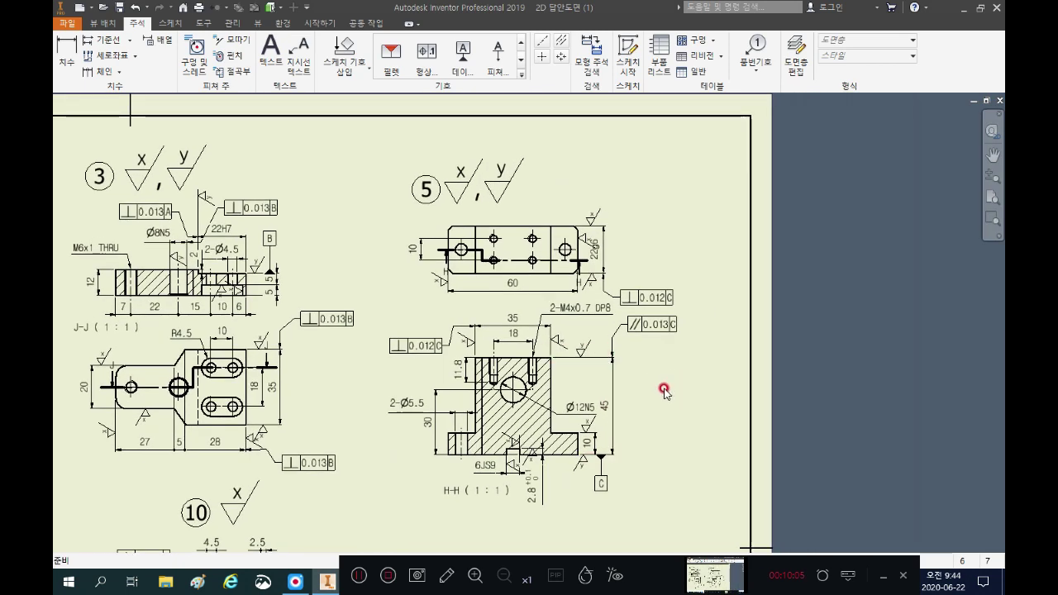
pyautogui.scroll(3, 548, 501)
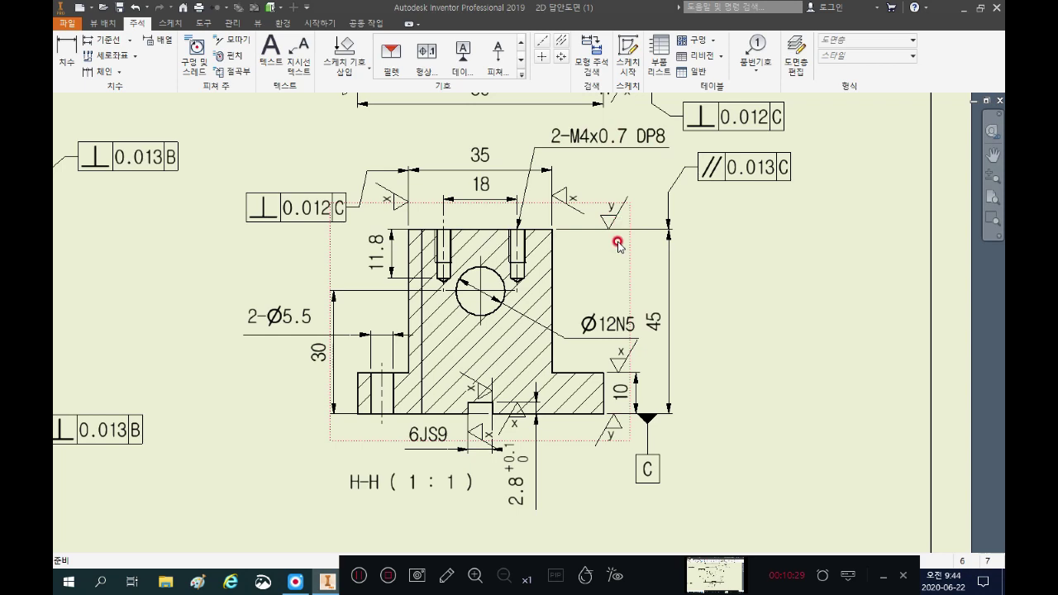
pyautogui.scroll(-2, 618, 244)
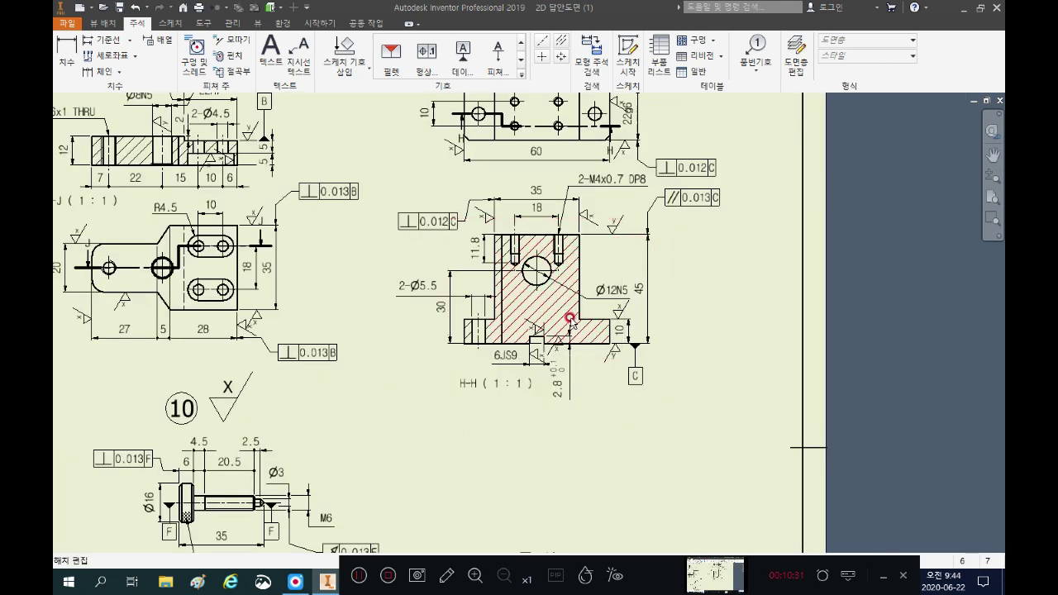
pyautogui.scroll(-2, 574, 315)
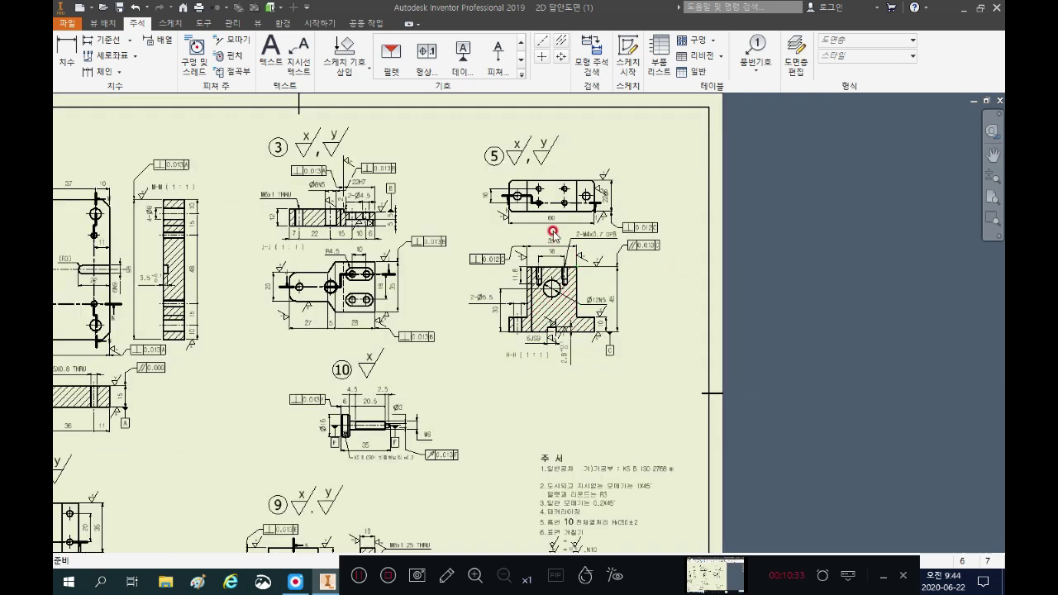
pyautogui.scroll(2, 548, 229)
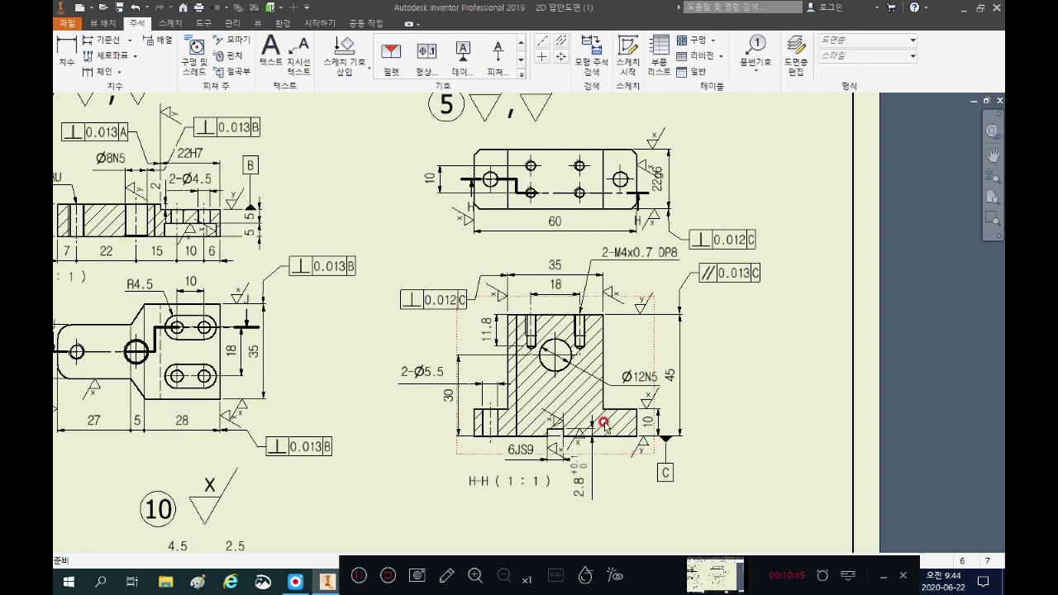
pyautogui.scroll(3, 582, 319)
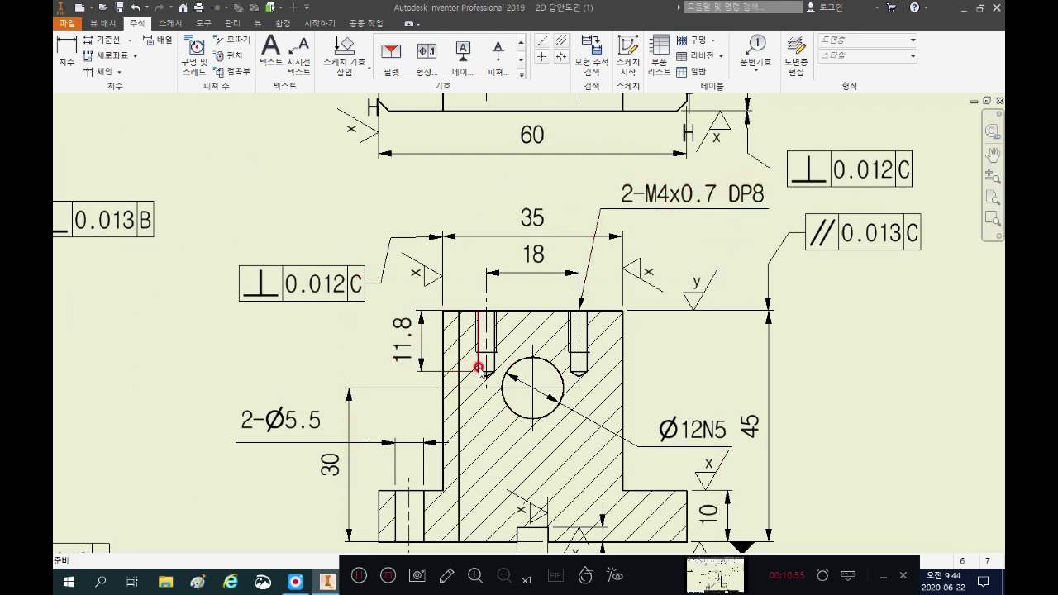
pyautogui.moveTo(399, 357); pyautogui.dragTo(405, 355)
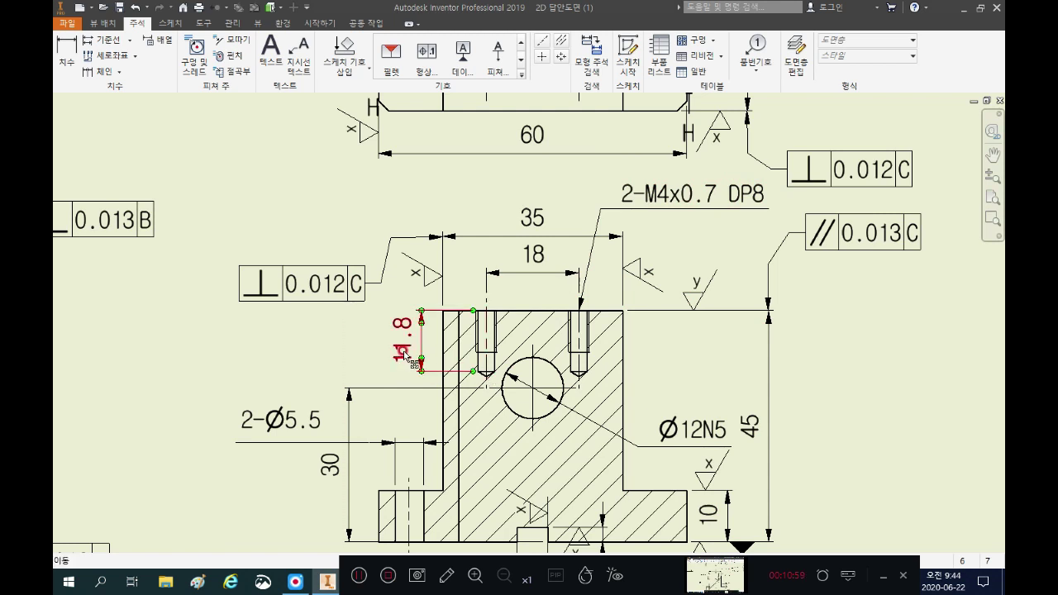
pyautogui.moveTo(405, 356); pyautogui.dragTo(413, 346)
pyautogui.moveTo(413, 346); pyautogui.dragTo(408, 340)
pyautogui.scroll(-3, 474, 306)
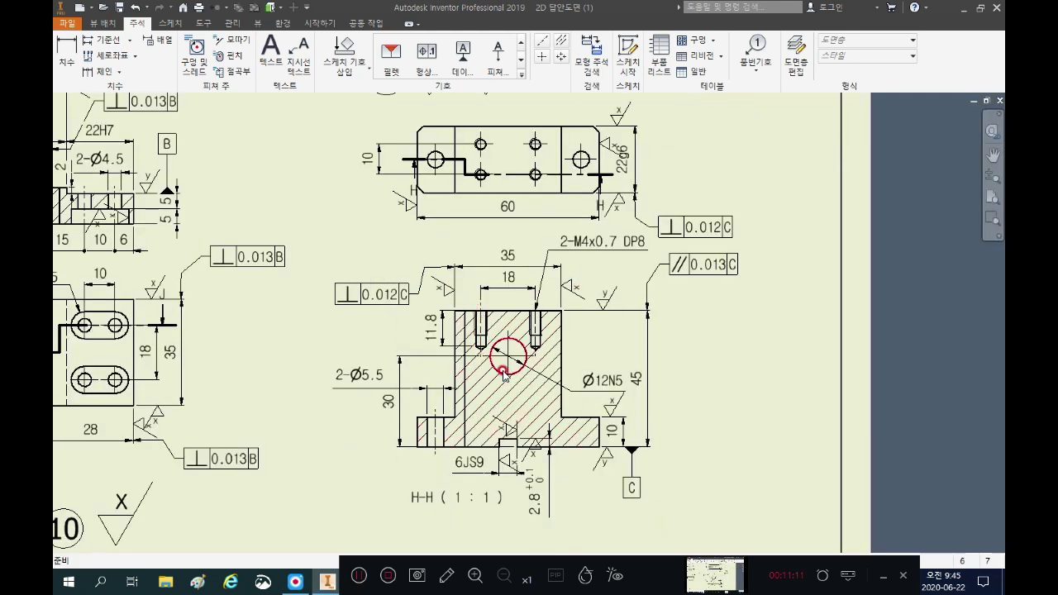
# Step: Examine the Ø12N5 hole in part 5's section H-H, checking its diameter dimension and the annotations around it
pyautogui.scroll(3, 609, 384)
pyautogui.click(609, 386)
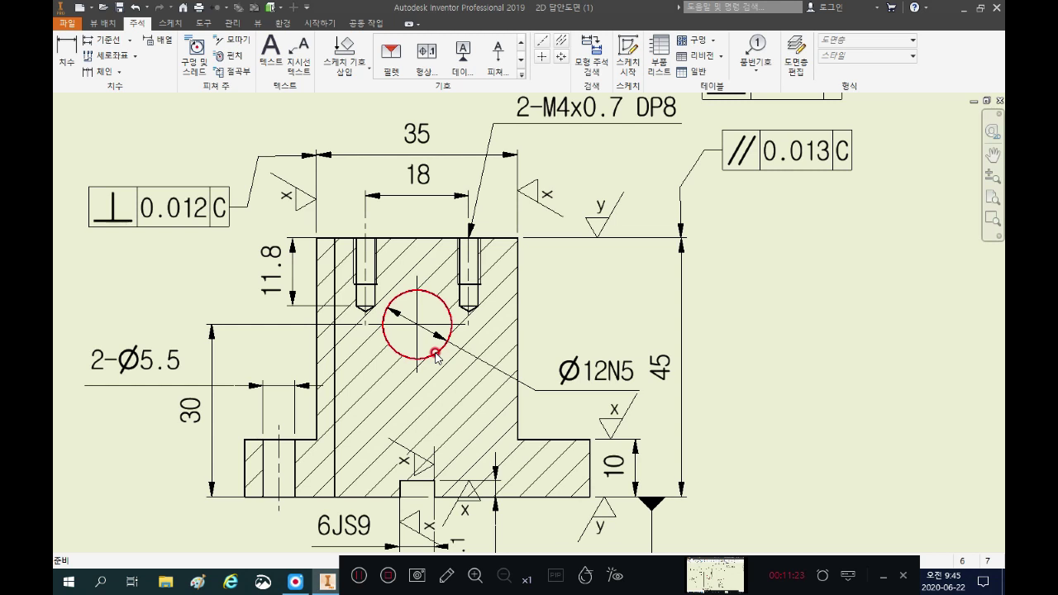
pyautogui.scroll(-3, 436, 354)
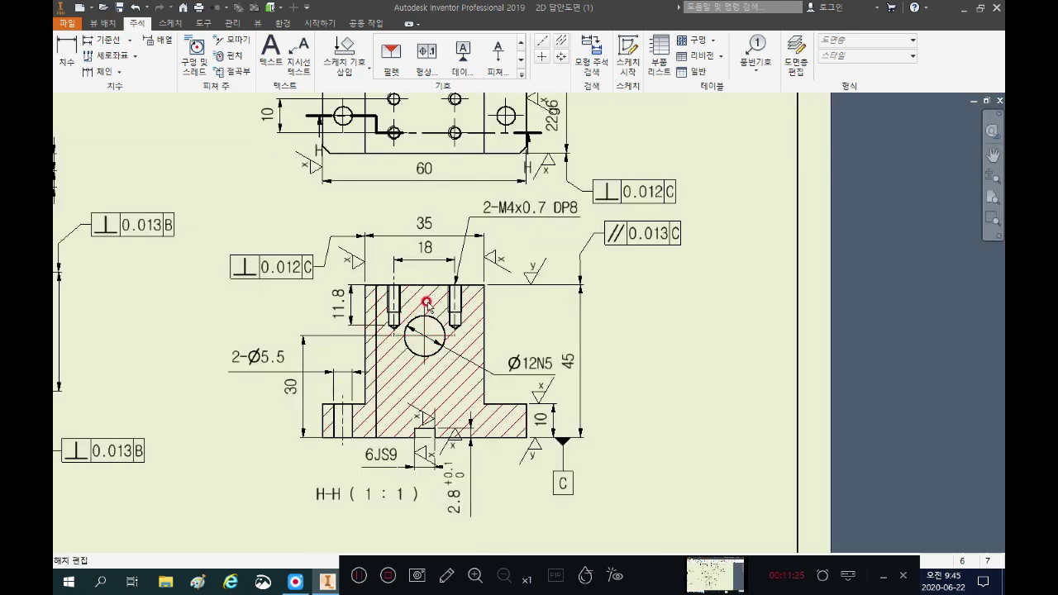
pyautogui.scroll(3, 430, 321)
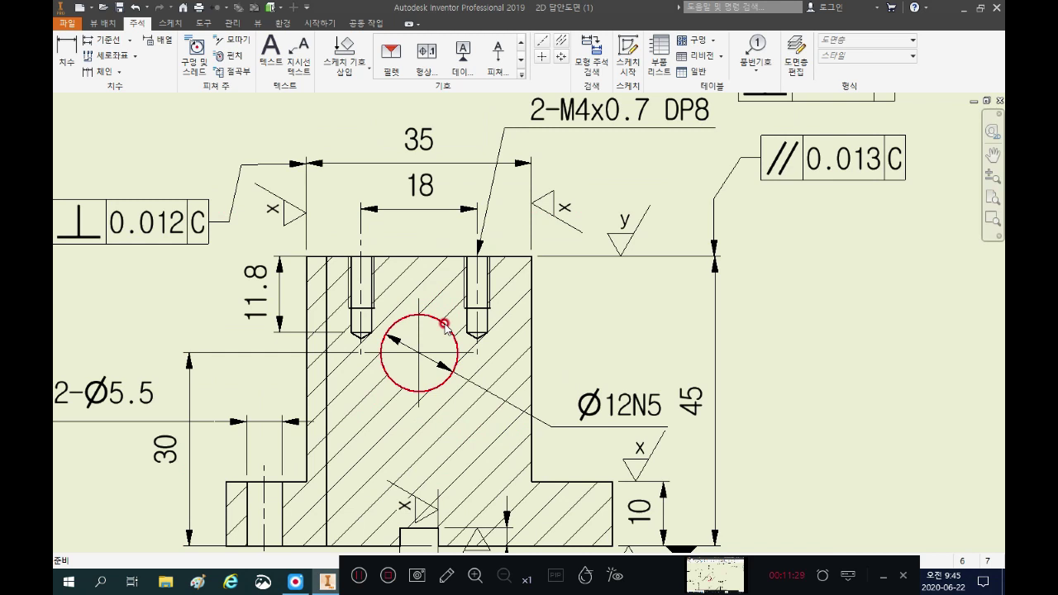
pyautogui.click(655, 413)
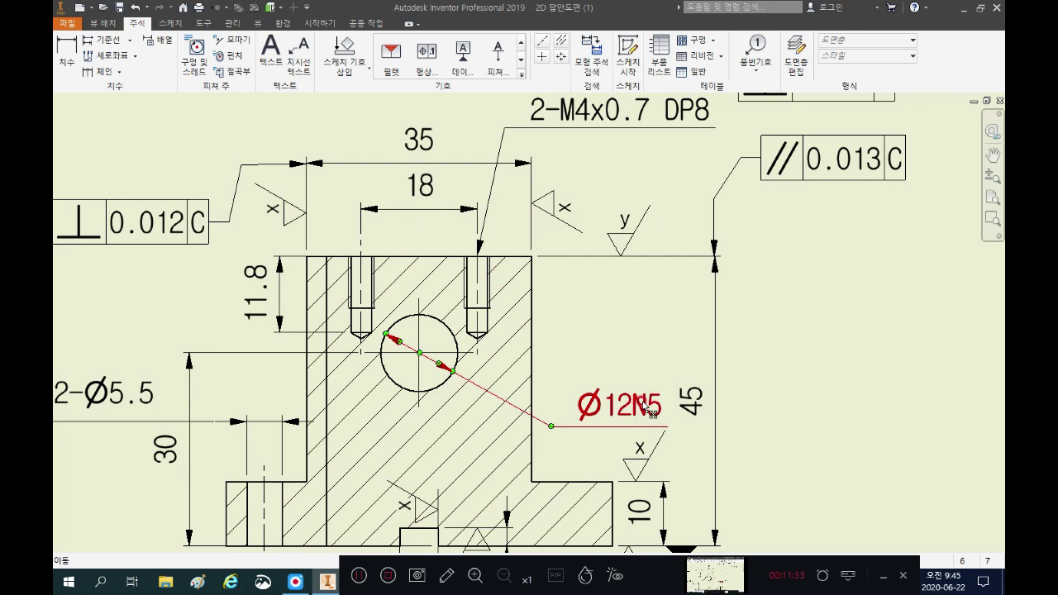
pyautogui.click(654, 366)
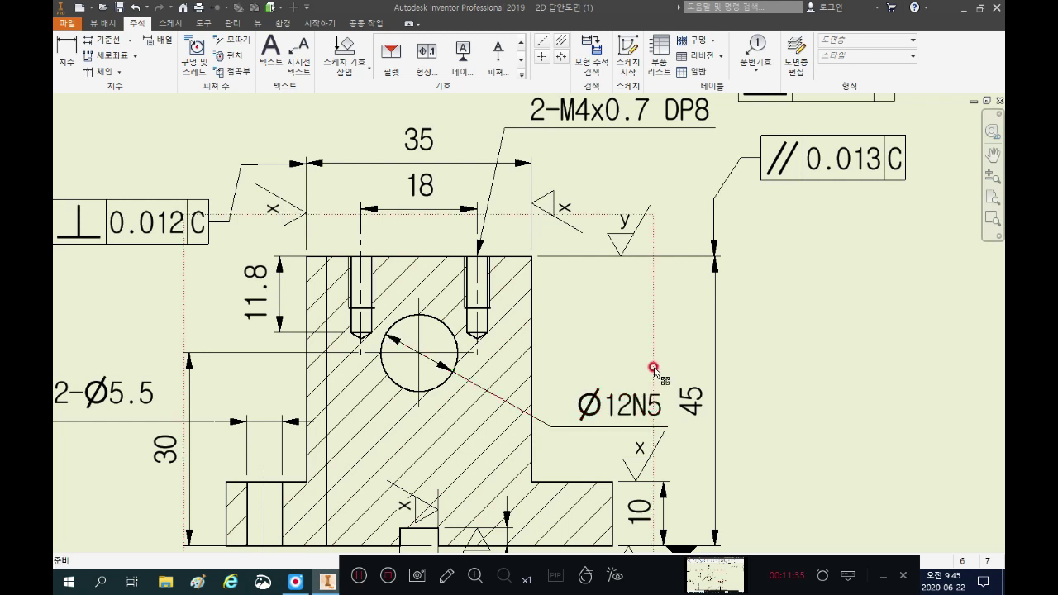
pyautogui.scroll(-3, 653, 366)
pyautogui.scroll(-5, 685, 357)
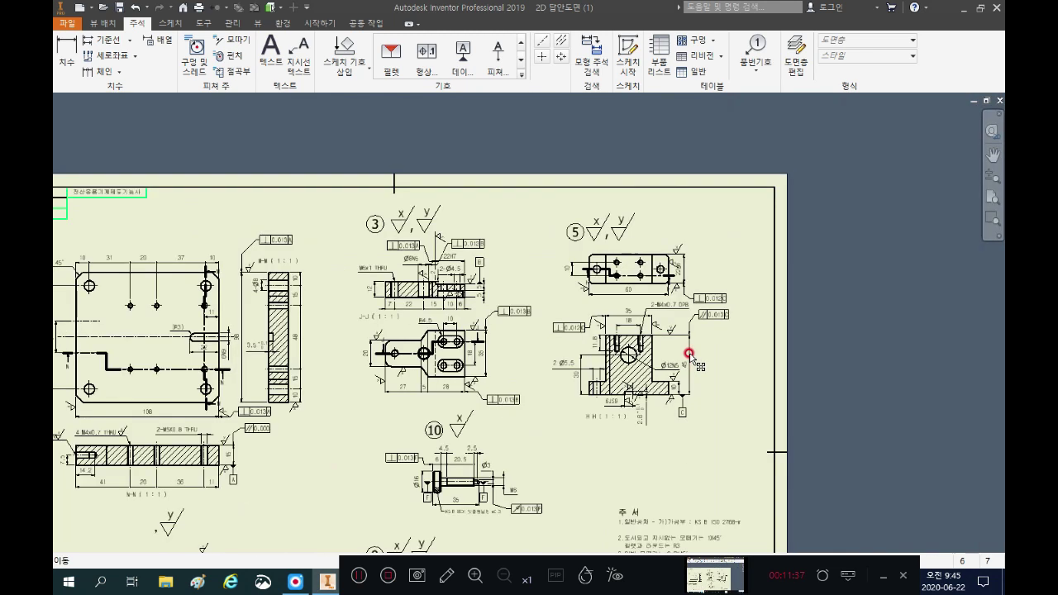
# Step: Examine part 6's views, checking section L-L's 90° V-groove, its y surface finish symbols and the surface heat-treatment note
pyautogui.moveTo(605, 440)
pyautogui.mouseDown(button='middle')
pyautogui.moveTo(731, 307)
pyautogui.moveTo(734, 318)
pyautogui.mouseUp(button='middle')
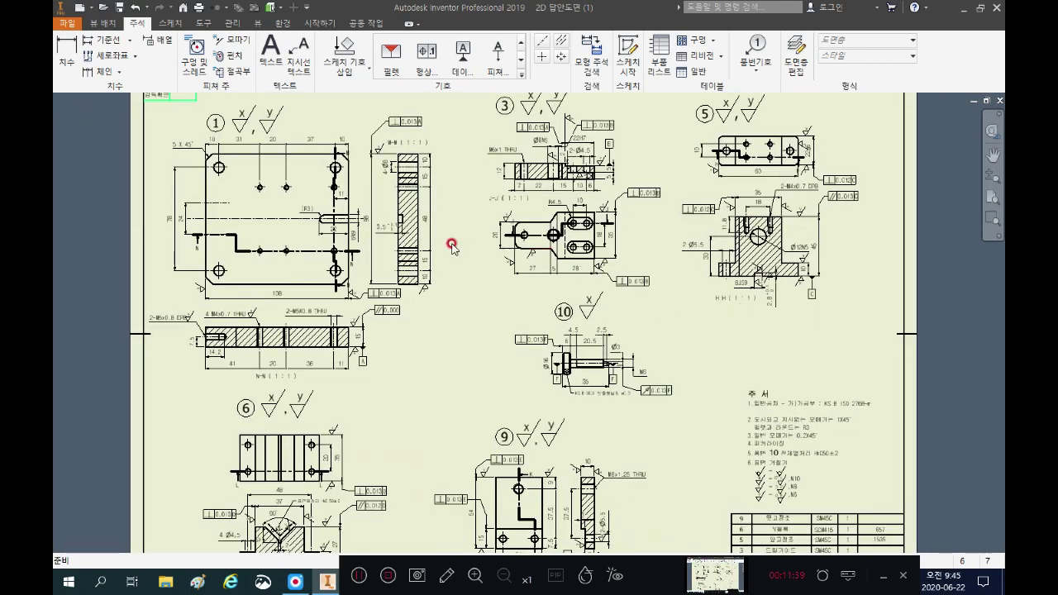
pyautogui.moveTo(421, 418); pyautogui.dragTo(468, 244, button='middle')
pyautogui.scroll(4, 304, 305)
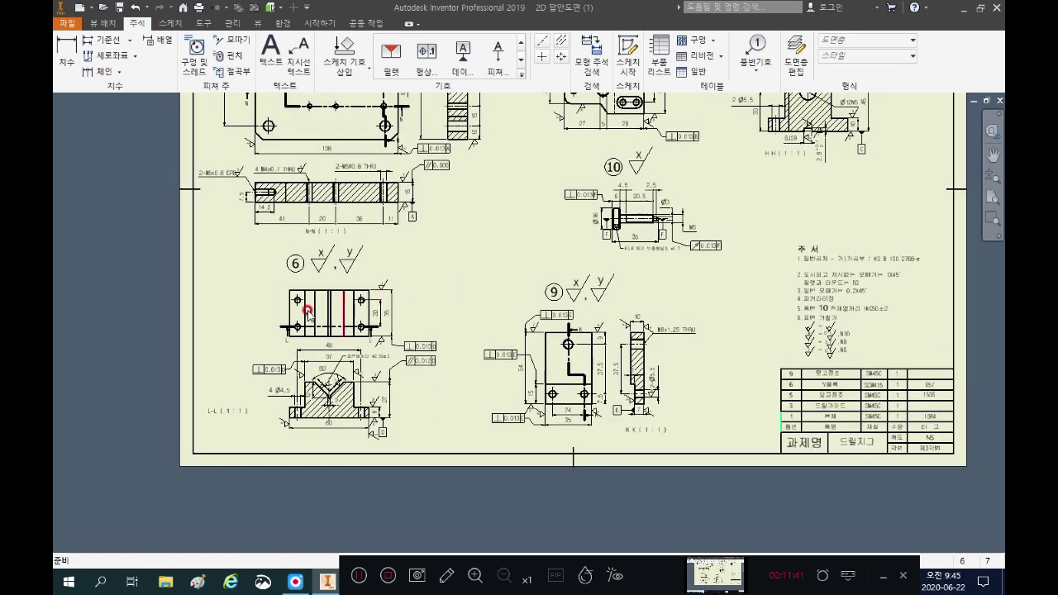
pyautogui.scroll(-2, 513, 276)
pyautogui.scroll(3, 554, 377)
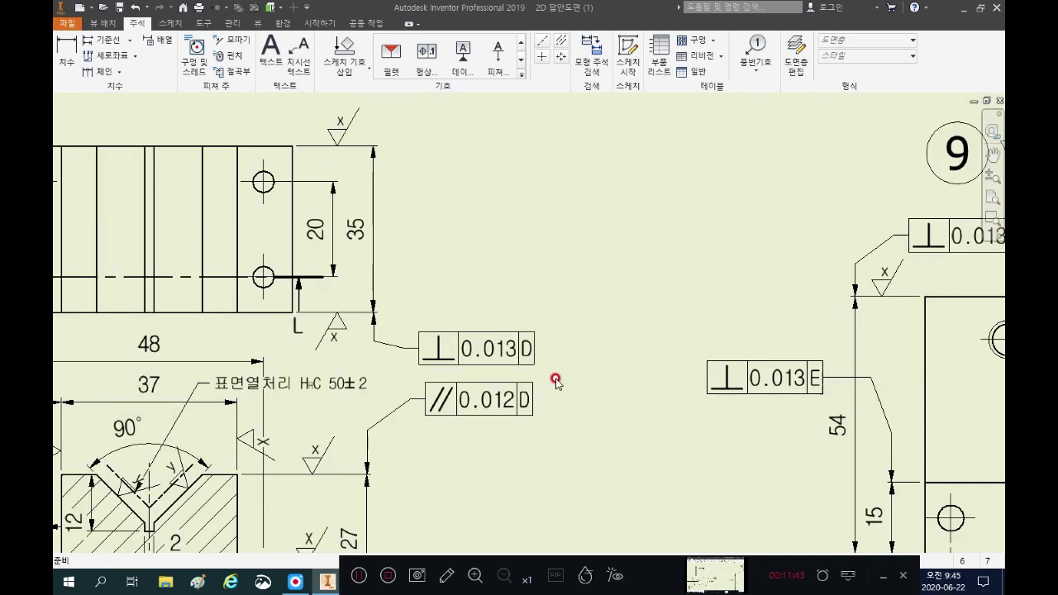
pyautogui.scroll(-3, 571, 330)
pyautogui.scroll(2, 595, 394)
pyautogui.moveTo(583, 431); pyautogui.dragTo(589, 392, button='middle')
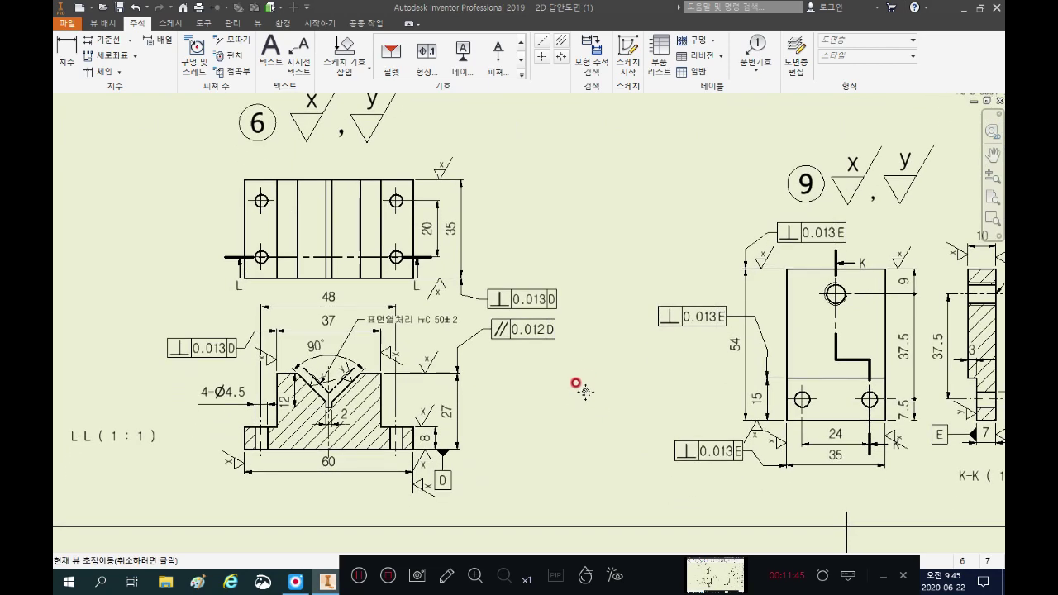
pyautogui.scroll(2, 330, 431)
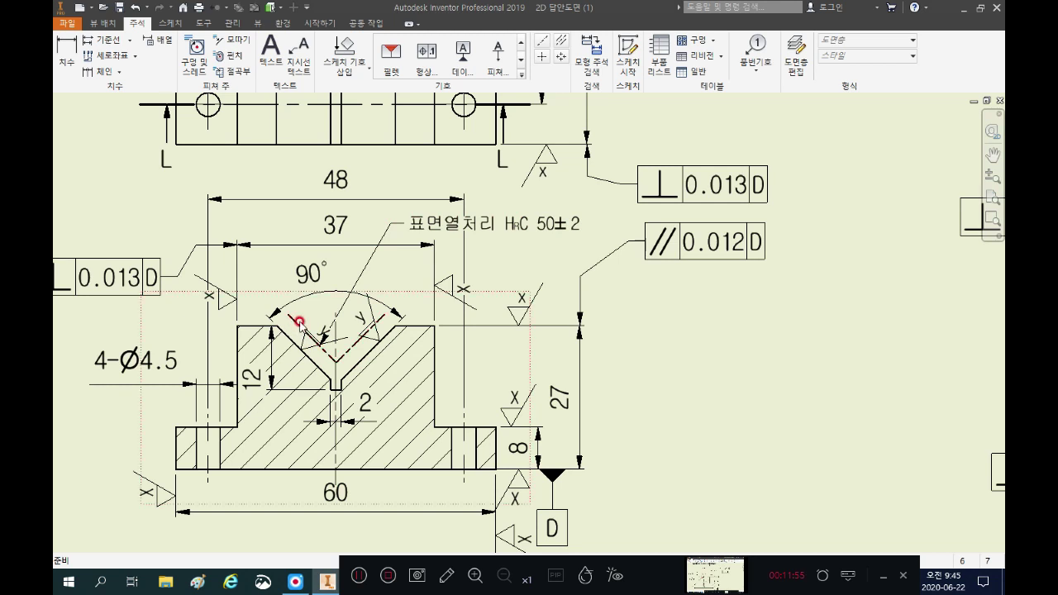
pyautogui.scroll(-3, 299, 321)
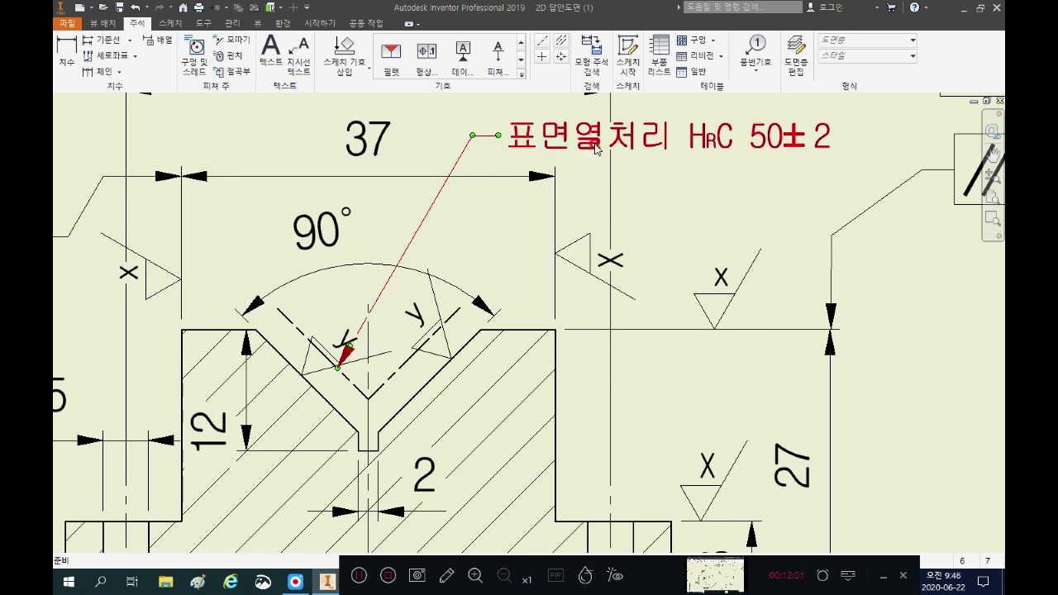
pyautogui.scroll(3, 595, 147)
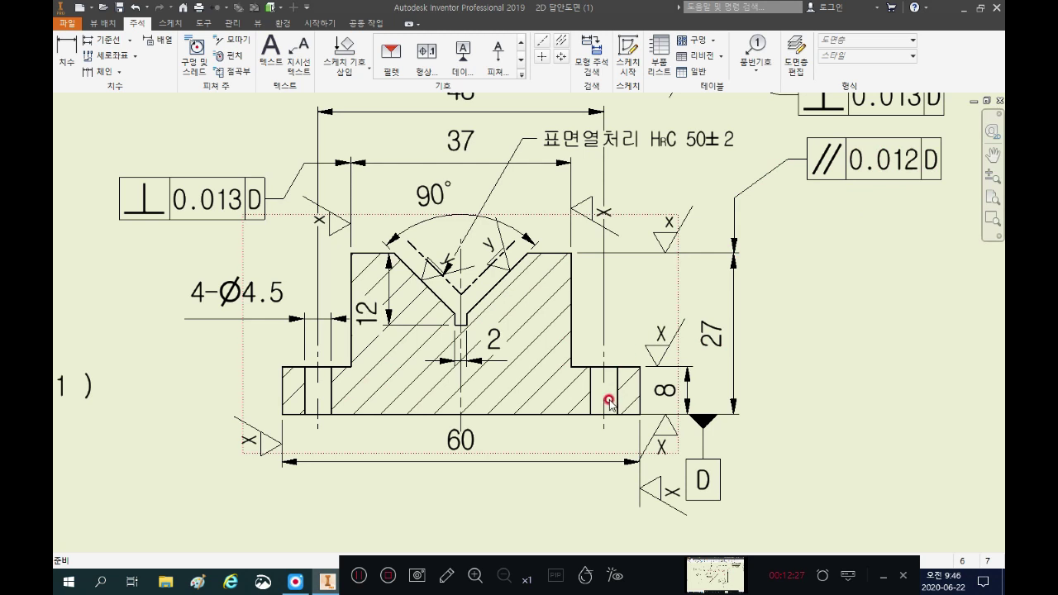
# Step: Add a material-removal surface texture symbol x in the 2.5 style to the left 4-Ø4.5 hole in part 6's section L-L
pyautogui.scroll(-2, 423, 438)
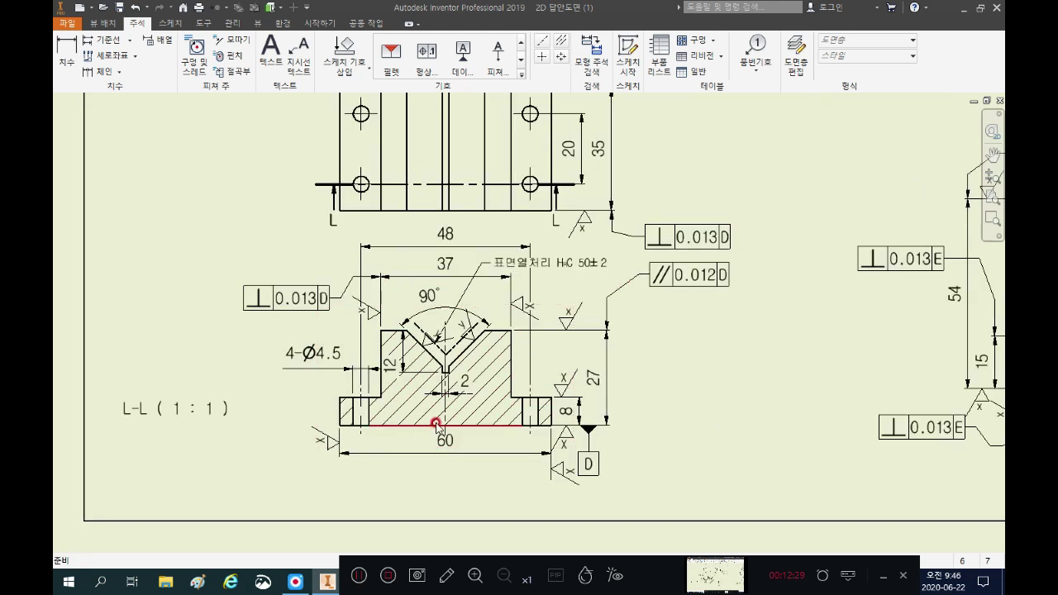
pyautogui.scroll(2, 382, 349)
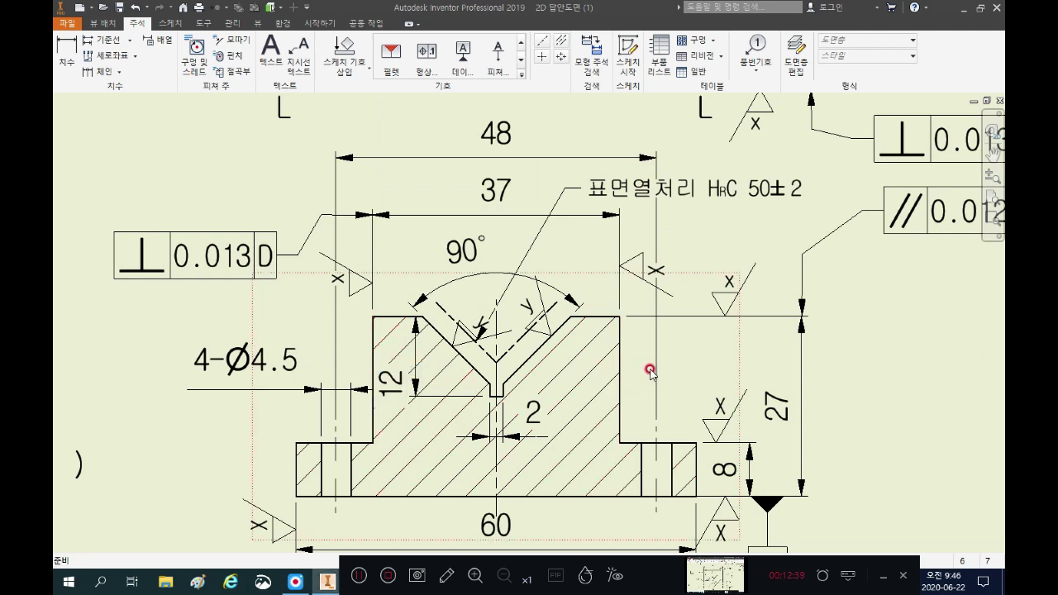
pyautogui.click(522, 77)
pyautogui.click(392, 56)
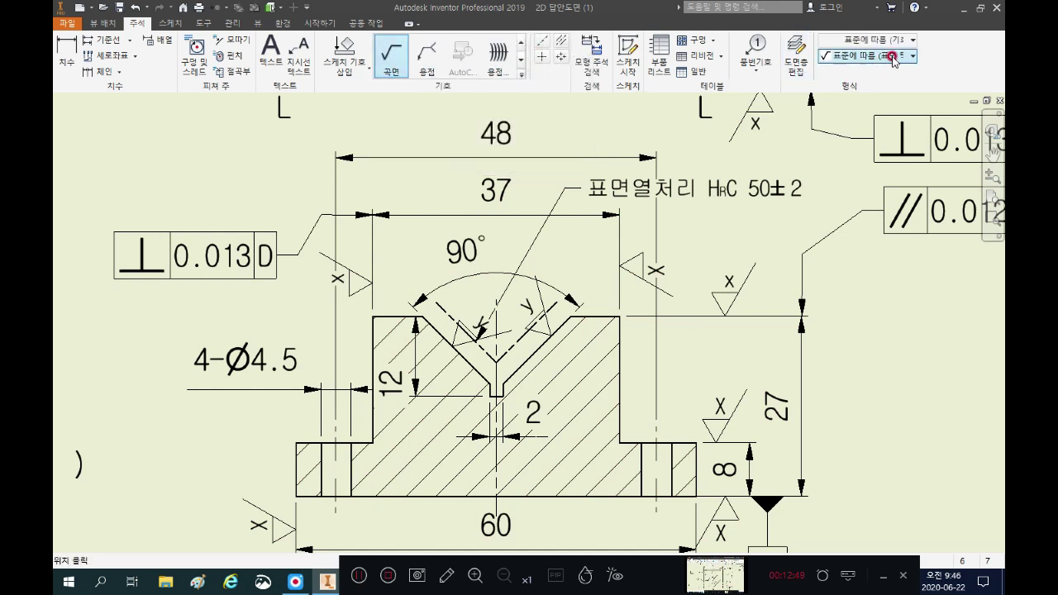
pyautogui.click(892, 58)
pyautogui.click(853, 86)
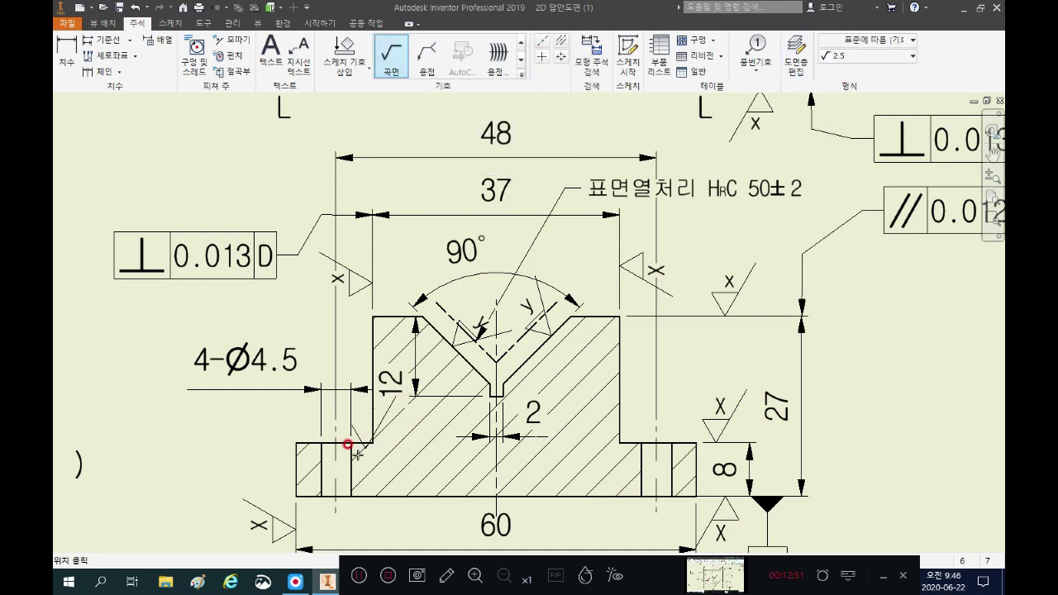
pyautogui.scroll(-3, 348, 444)
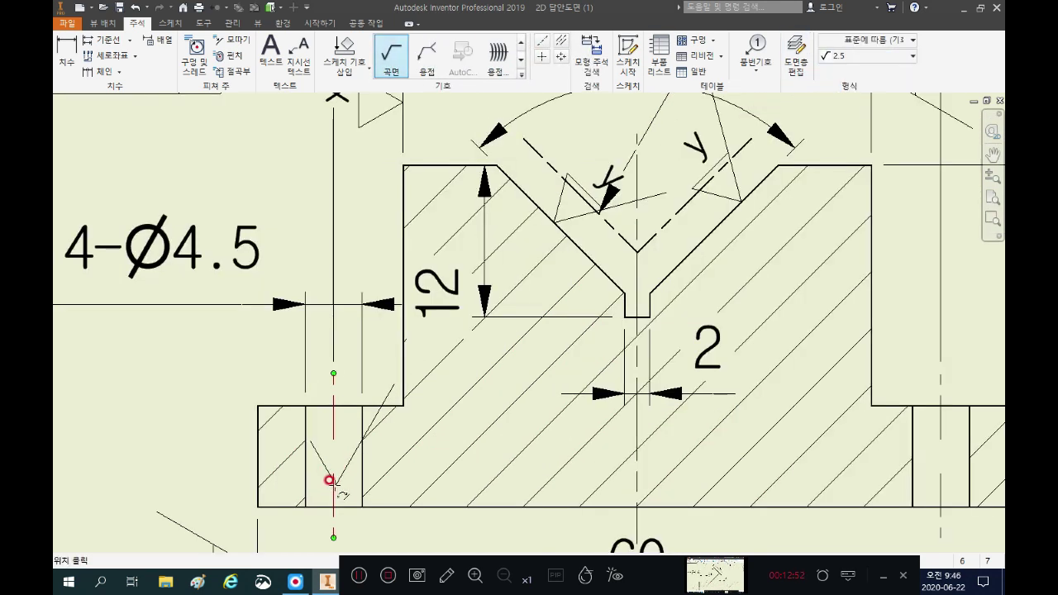
pyautogui.click(306, 372)
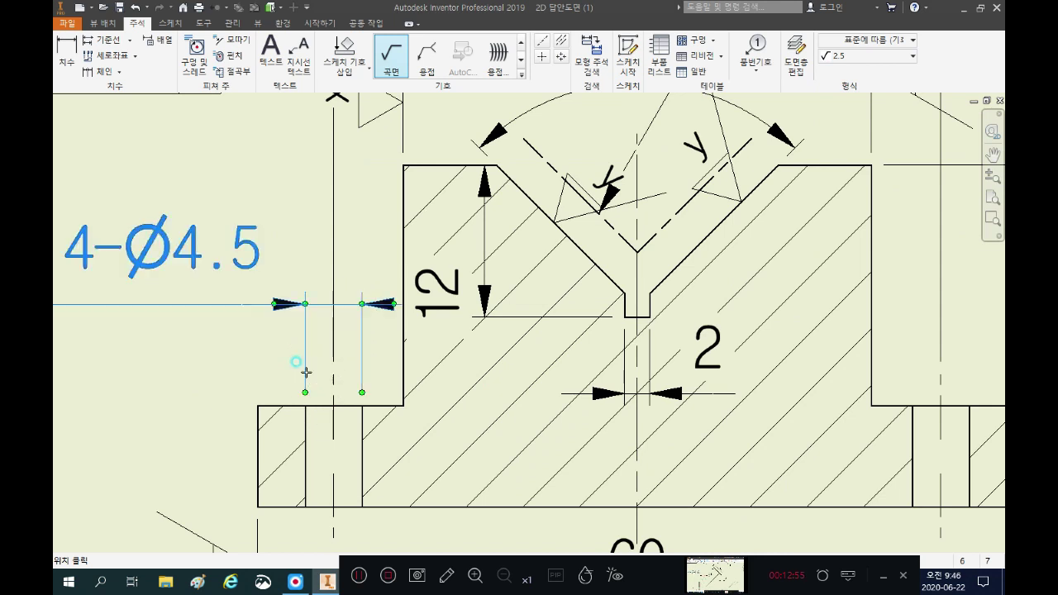
pyautogui.click(471, 403)
pyautogui.rightClick(529, 404)
pyautogui.click(385, 376)
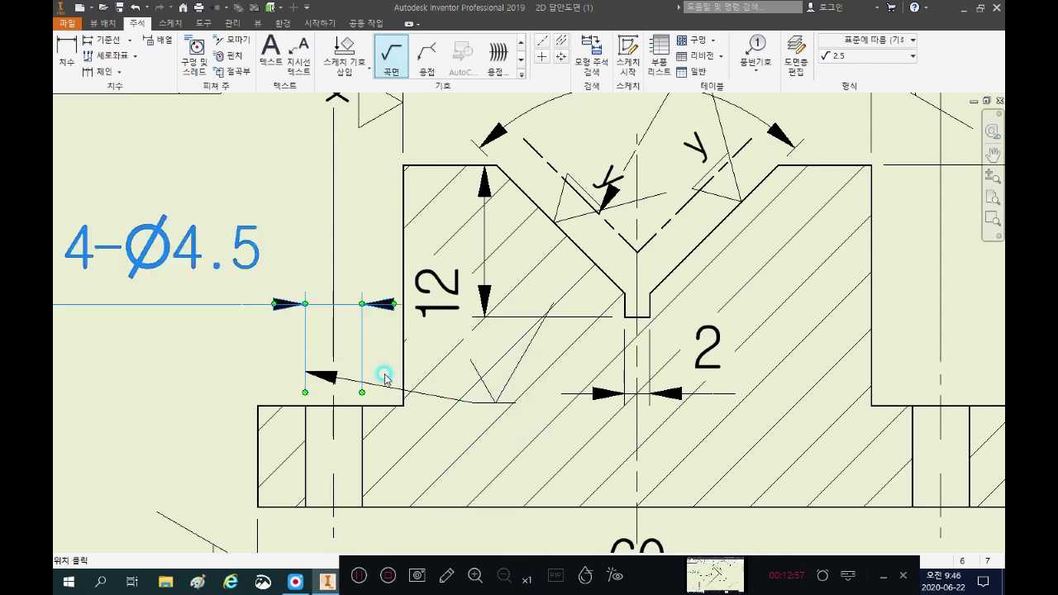
pyautogui.click(132, 142)
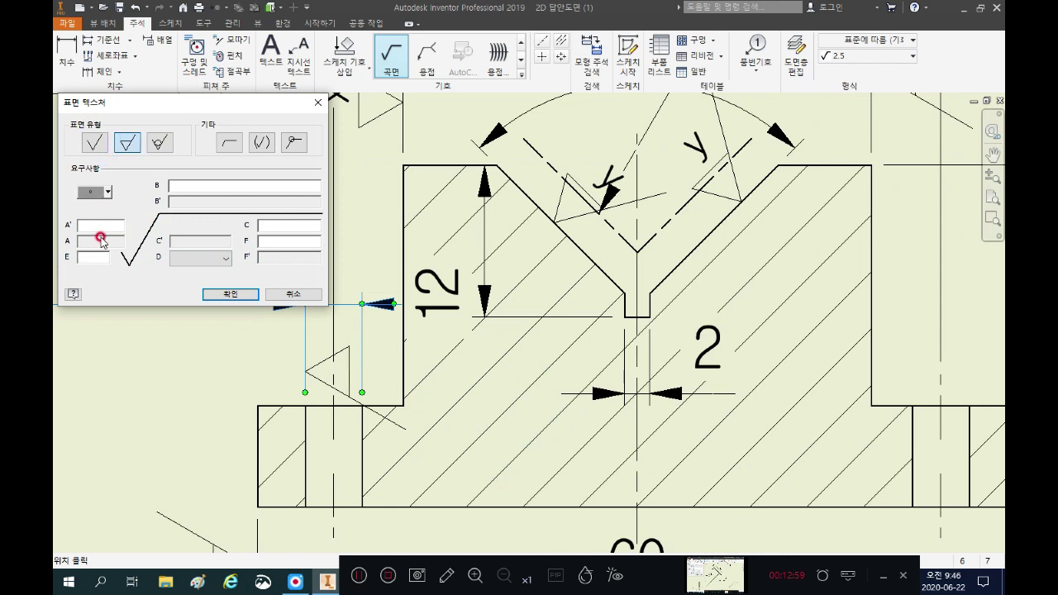
pyautogui.click(98, 222)
pyautogui.write('x')
pyautogui.click(216, 293)
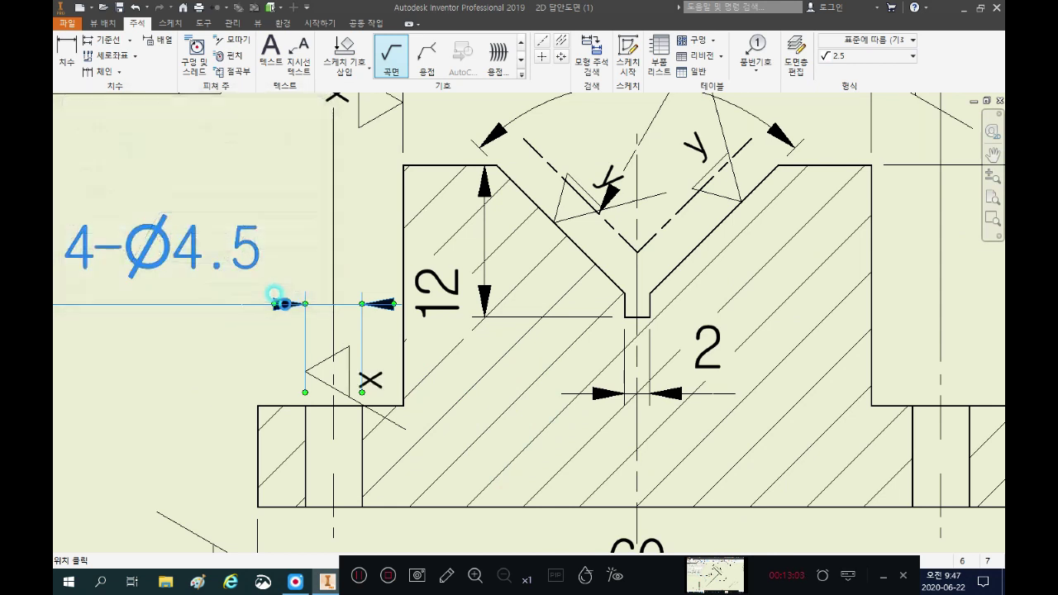
# Step: Add a material-removal surface texture symbol x to the right edge of the right flange hole in section L-L
pyautogui.scroll(-2, 274, 294)
pyautogui.scroll(2, 637, 378)
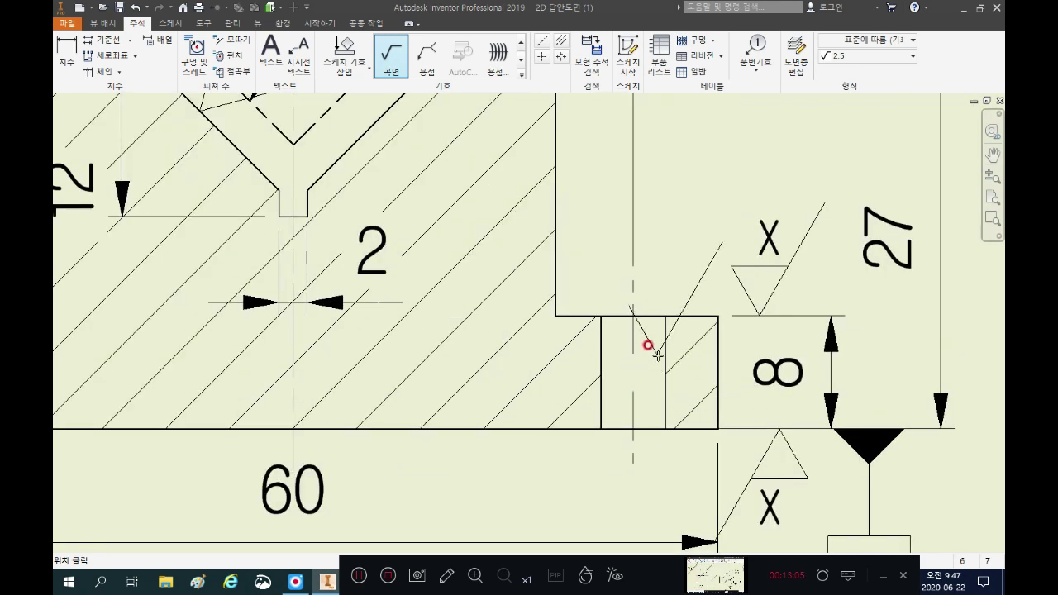
pyautogui.click(663, 354)
pyautogui.rightClick(525, 387)
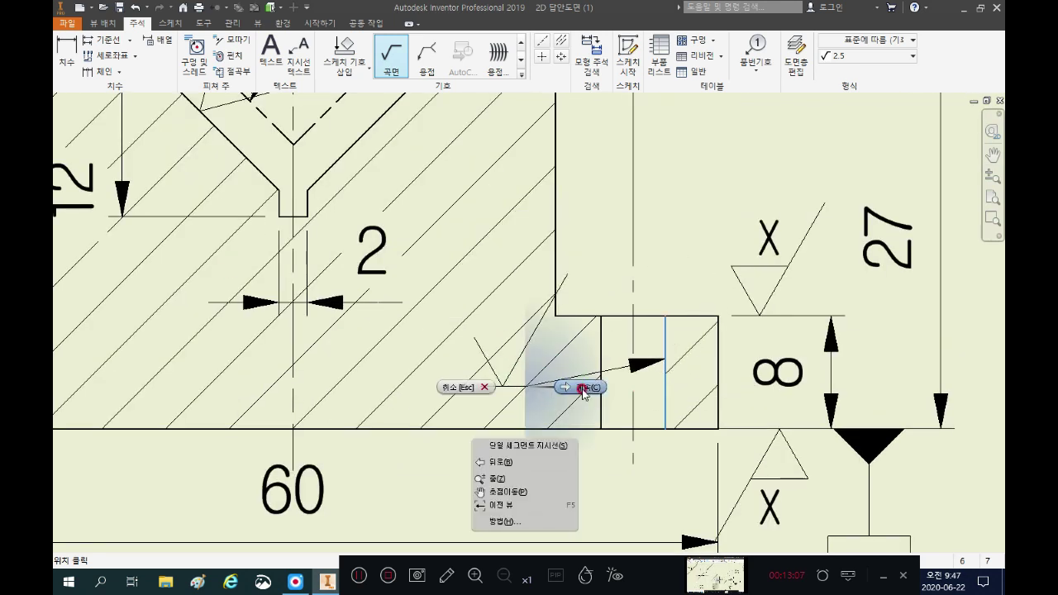
pyautogui.click(582, 388)
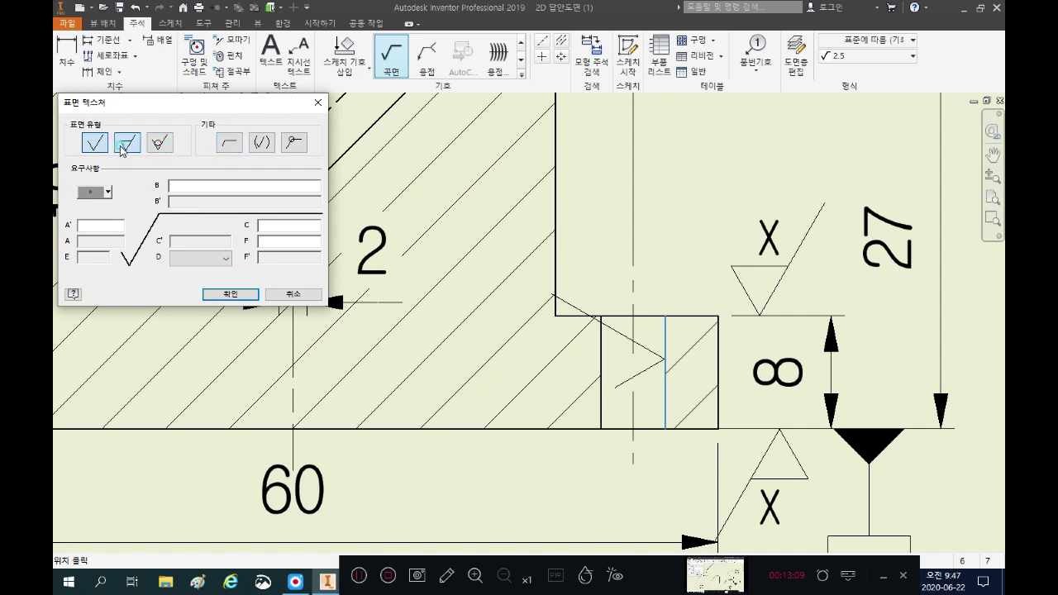
pyautogui.click(122, 147)
pyautogui.click(88, 224)
pyautogui.click(221, 293)
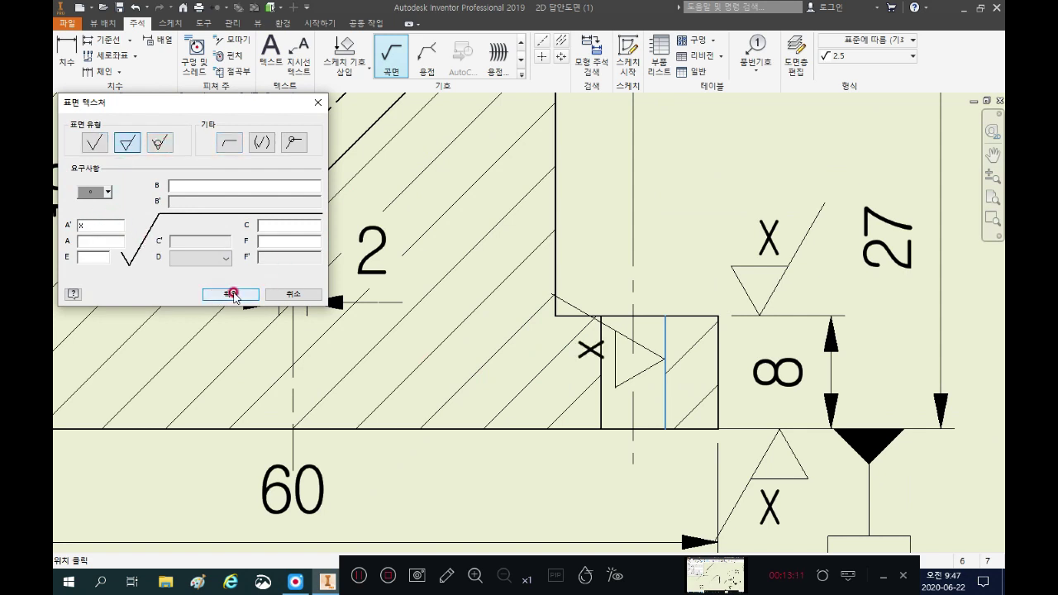
pyautogui.press('Escape')
pyautogui.scroll(-3, 538, 348)
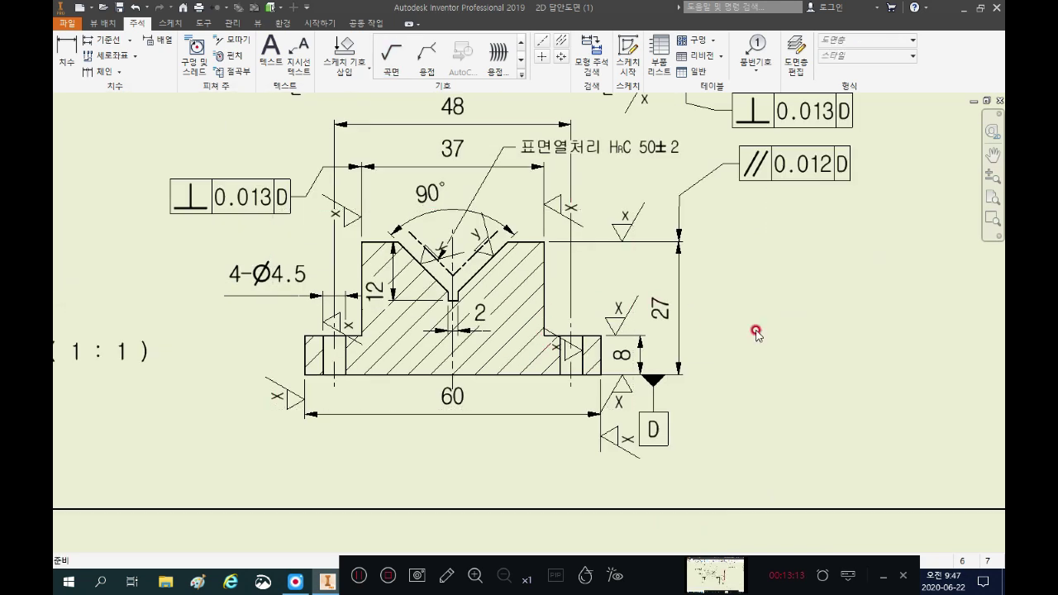
# Step: Examine part 9's front view and section K-K, checking which surfaces lack a surface texture symbol
pyautogui.scroll(-2, 374, 395)
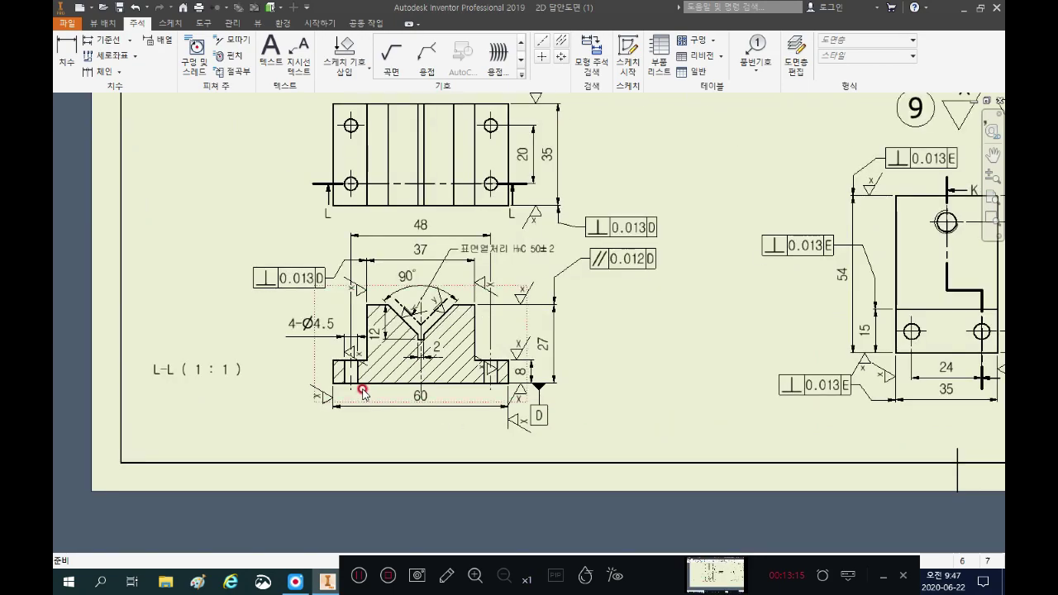
pyautogui.moveTo(639, 355)
pyautogui.mouseDown(button='middle')
pyautogui.moveTo(370, 435)
pyautogui.moveTo(437, 432)
pyautogui.moveTo(546, 380)
pyautogui.moveTo(562, 383)
pyautogui.moveTo(465, 416)
pyautogui.moveTo(276, 406)
pyautogui.moveTo(229, 363)
pyautogui.mouseUp(button='middle')
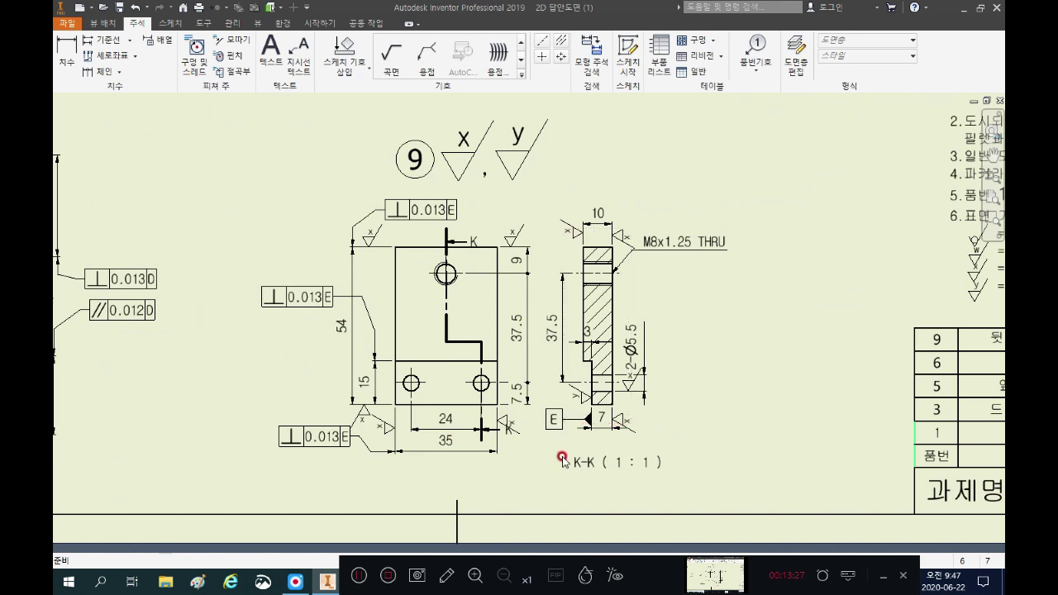
pyautogui.scroll(3, 563, 456)
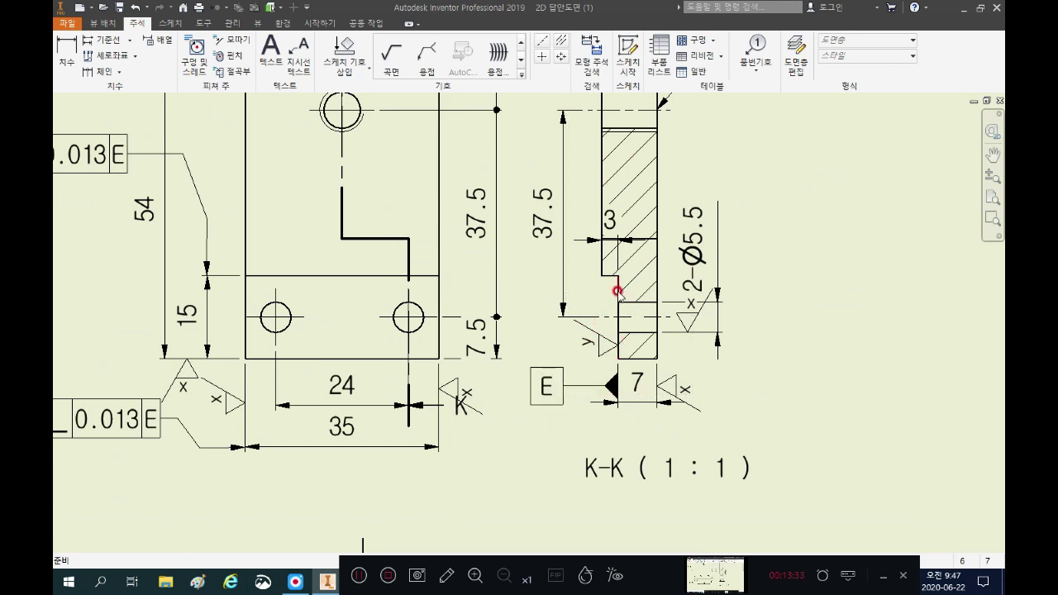
pyautogui.moveTo(618, 342); pyautogui.dragTo(597, 344)
# Step: Add a material-removal surface texture symbol x in the 2.5 style to the upper extension line of part 9's 15 dimension
pyautogui.click(381, 64)
pyautogui.click(876, 56)
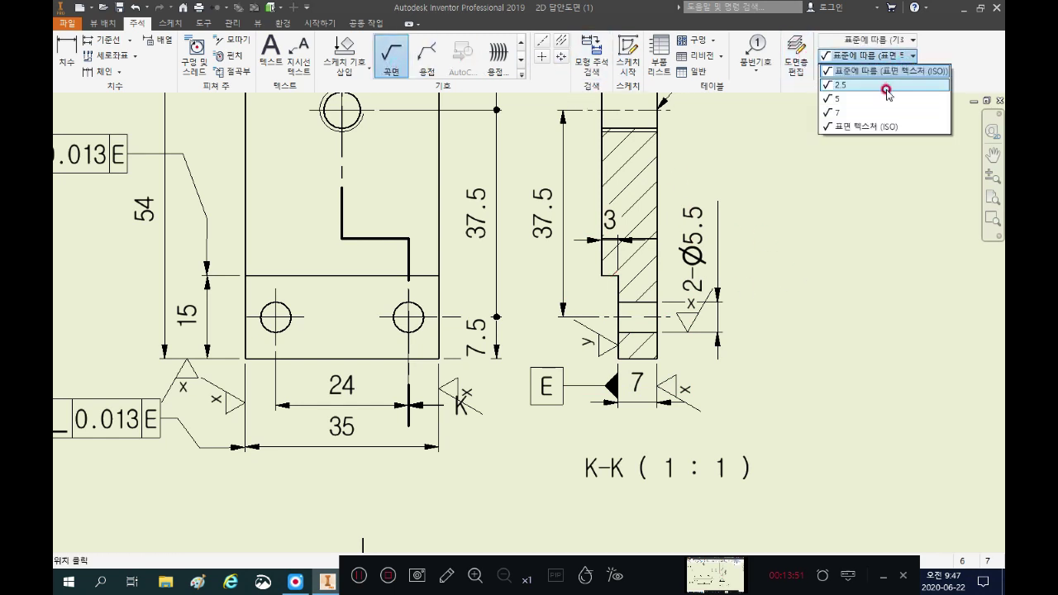
pyautogui.click(886, 87)
pyautogui.scroll(-4, 217, 278)
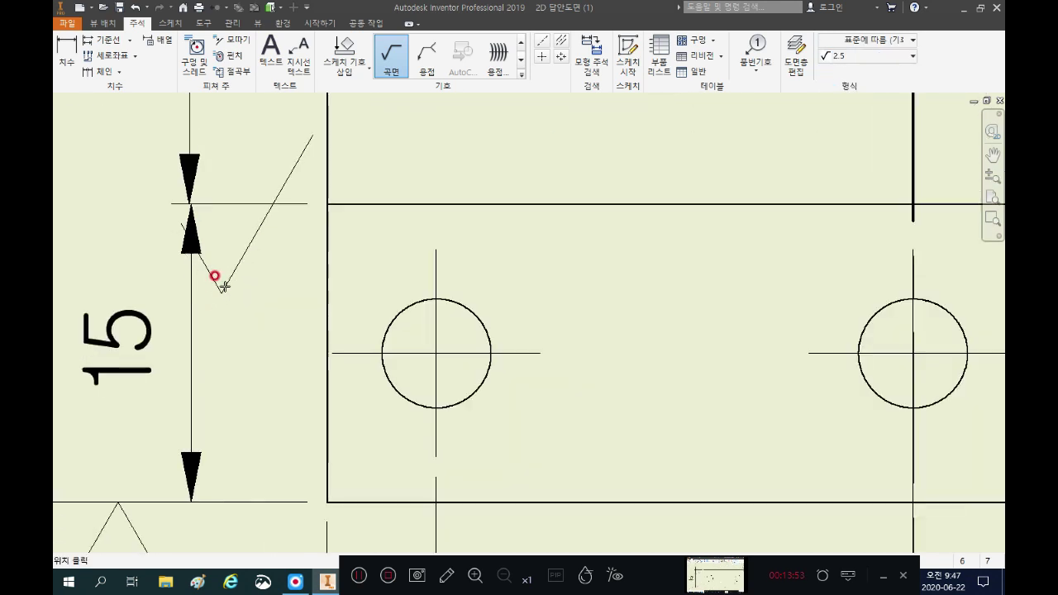
pyautogui.click(268, 204)
pyautogui.rightClick(295, 356)
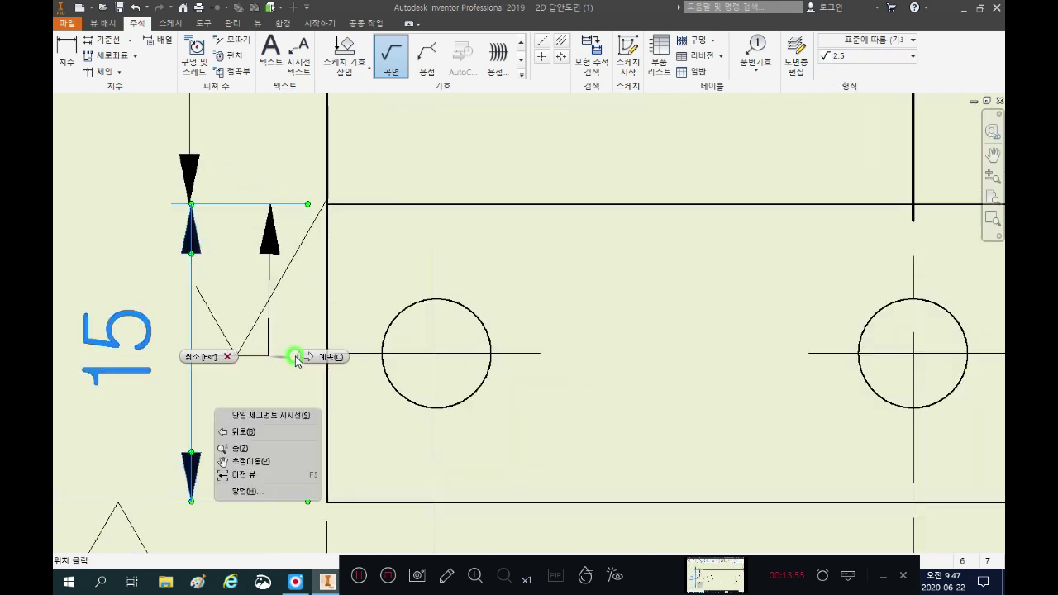
pyautogui.click(307, 356)
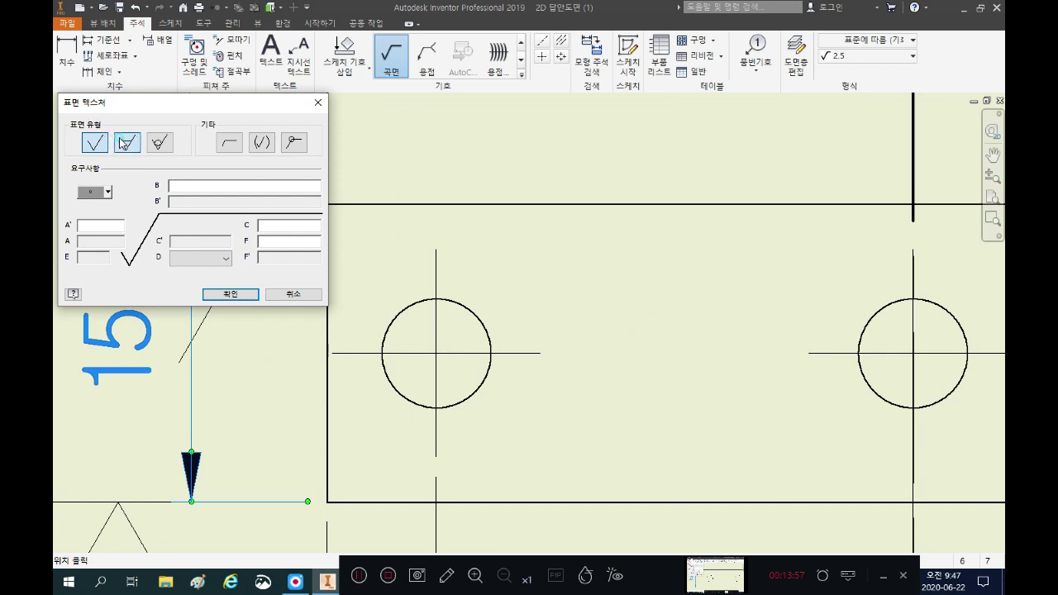
pyautogui.click(124, 143)
pyautogui.click(94, 222)
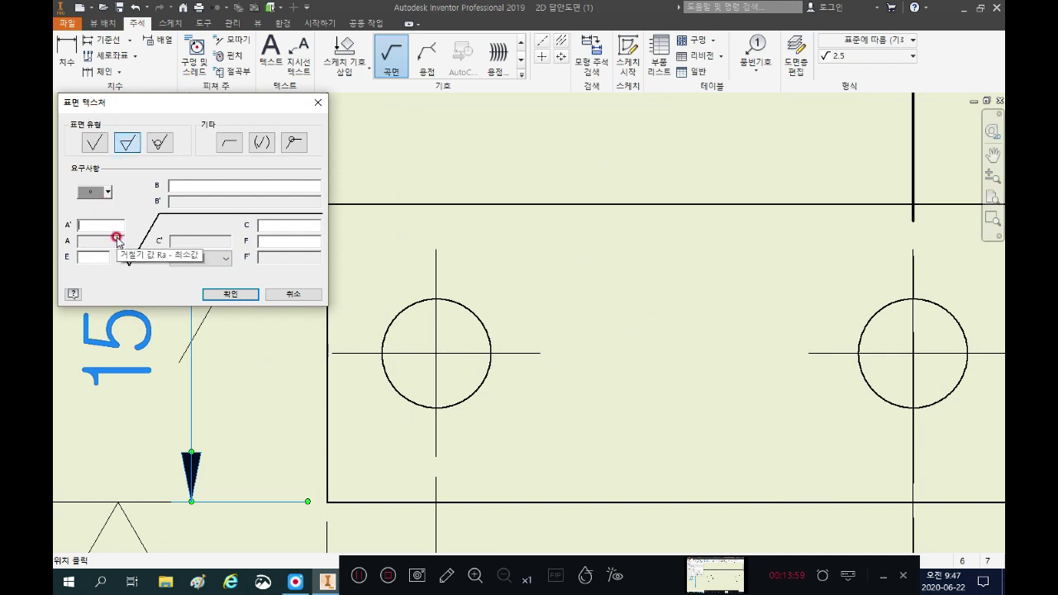
pyautogui.write('X')
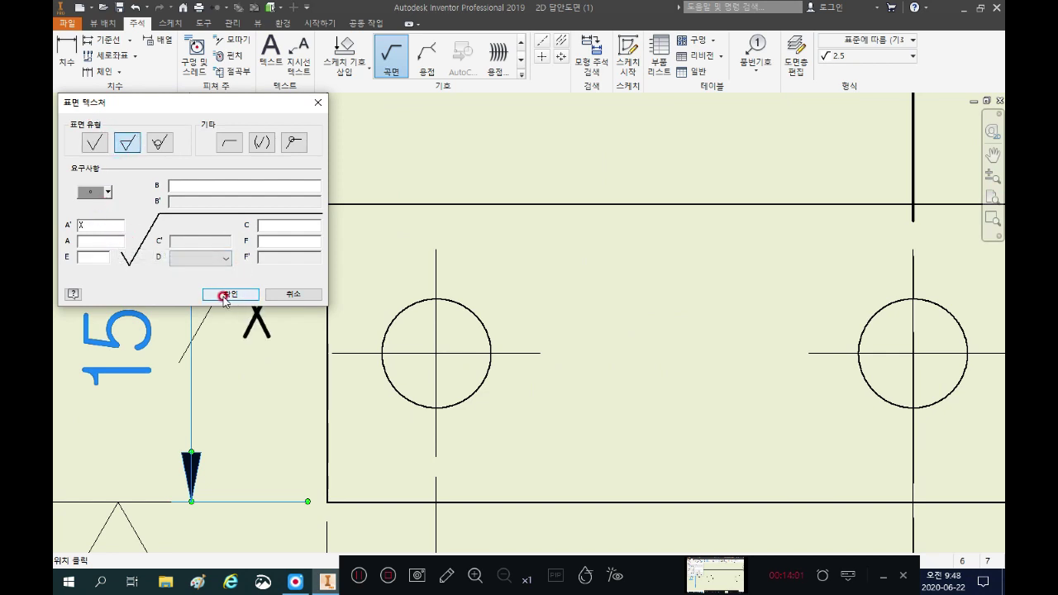
pyautogui.press('BackSpace')
pyautogui.write('X')
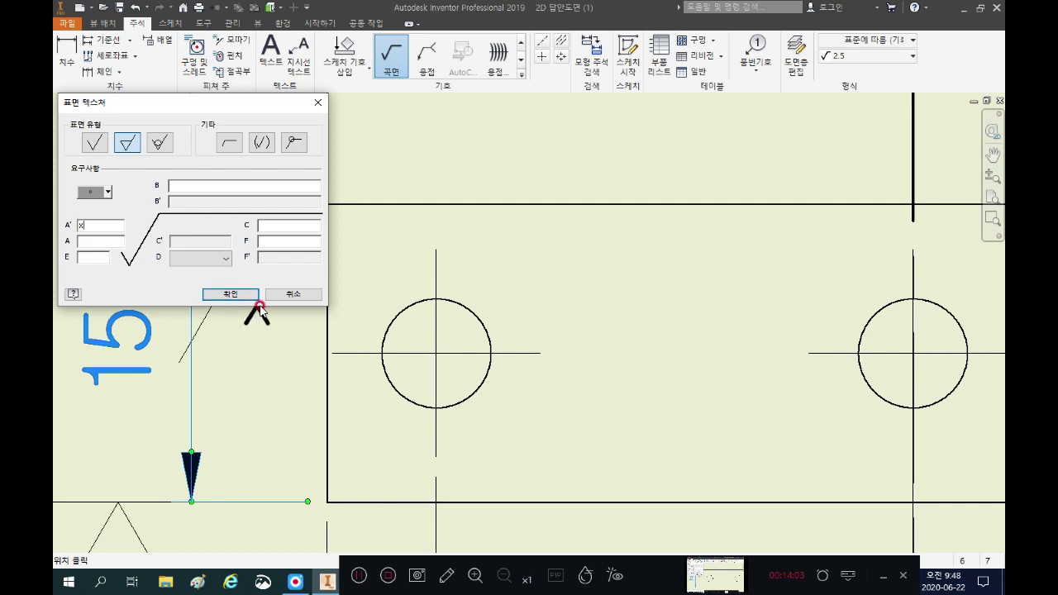
pyautogui.click(231, 294)
pyautogui.scroll(-2, 389, 250)
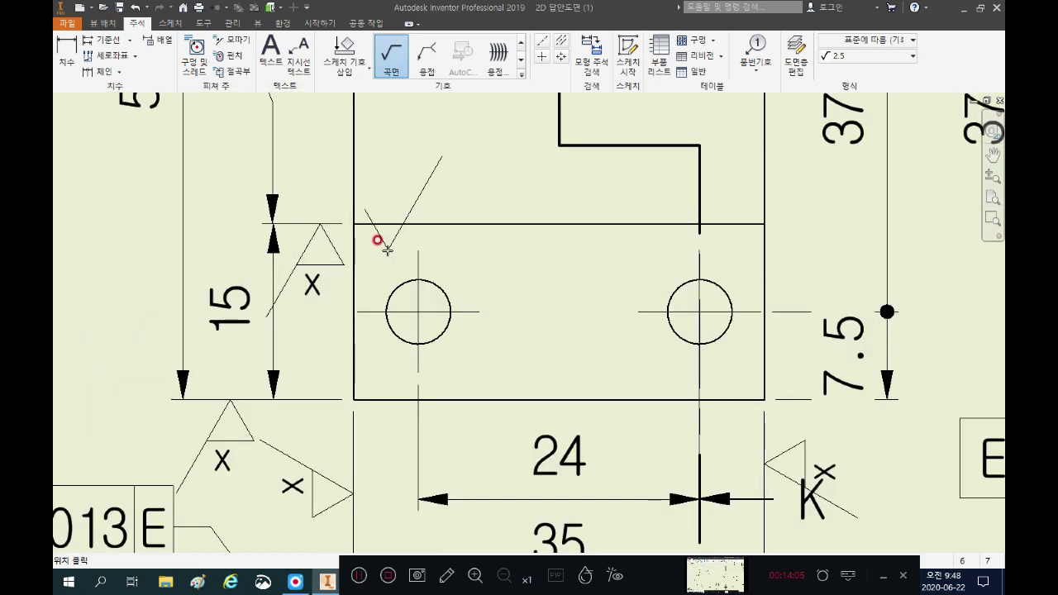
pyautogui.press('Escape')
# Step: Examine part 9's front view against section K-K, checking the stepped face, its surface texture symbols and the perpendicularity tolerances to datum E
pyautogui.scroll(-2, 372, 208)
pyautogui.scroll(-2, 438, 266)
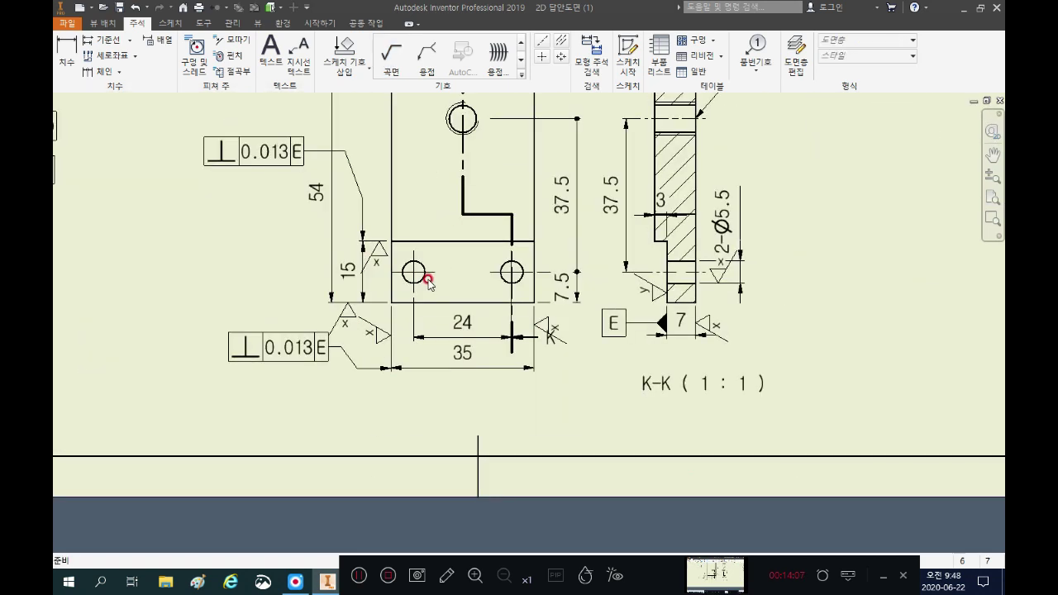
pyautogui.scroll(3, 351, 230)
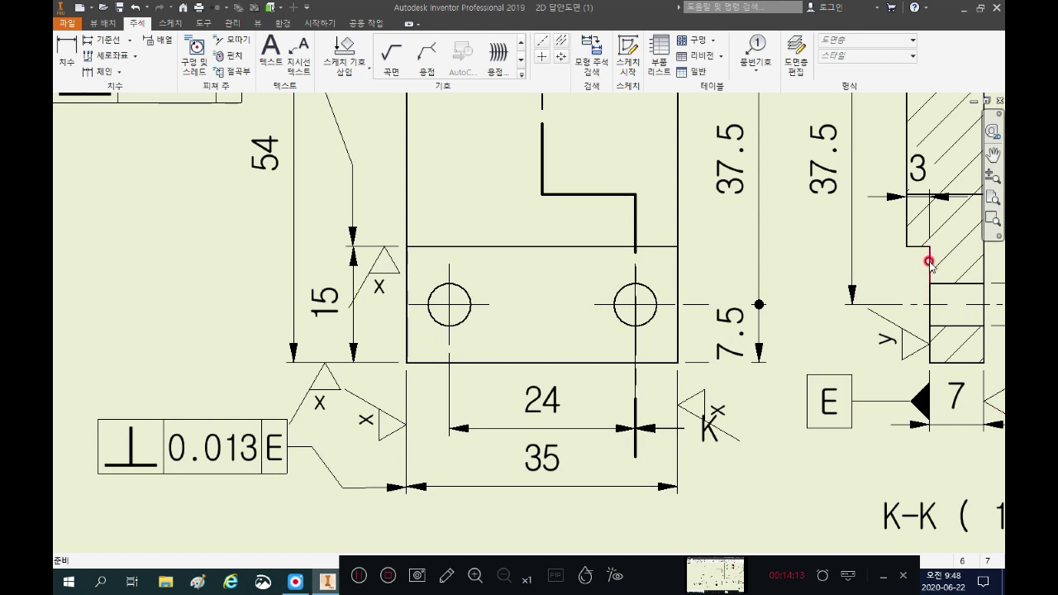
pyautogui.scroll(-3, 777, 334)
pyautogui.scroll(3, 562, 249)
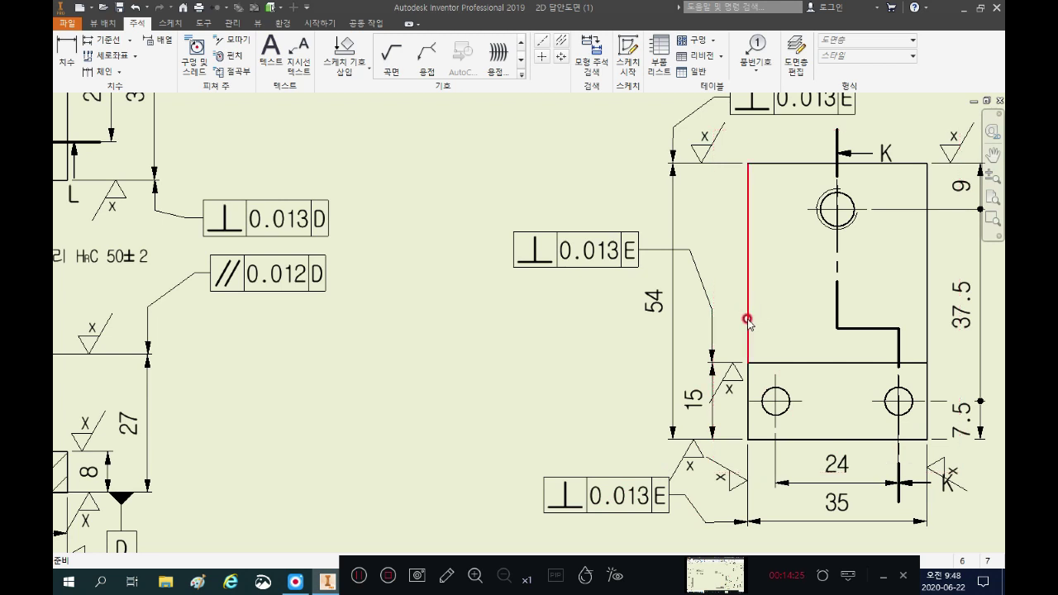
pyautogui.scroll(-3, 471, 297)
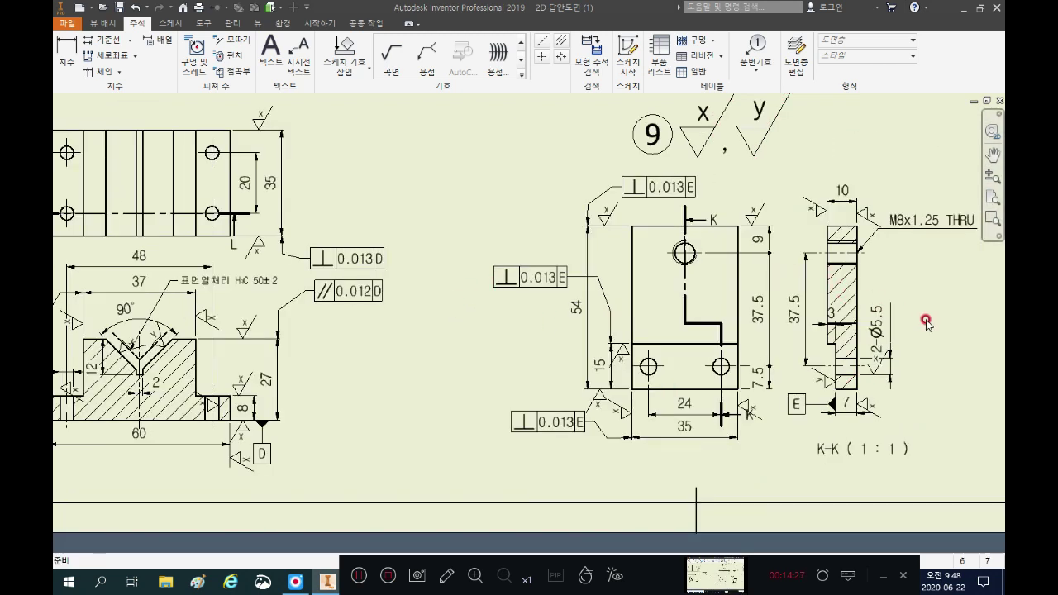
pyautogui.press('F2')
pyautogui.moveTo(949, 307)
pyautogui.mouseDown()
pyautogui.moveTo(890, 283)
pyautogui.moveTo(781, 293)
pyautogui.mouseUp()
pyautogui.moveTo(773, 285); pyautogui.dragTo(772, 285, button='middle')
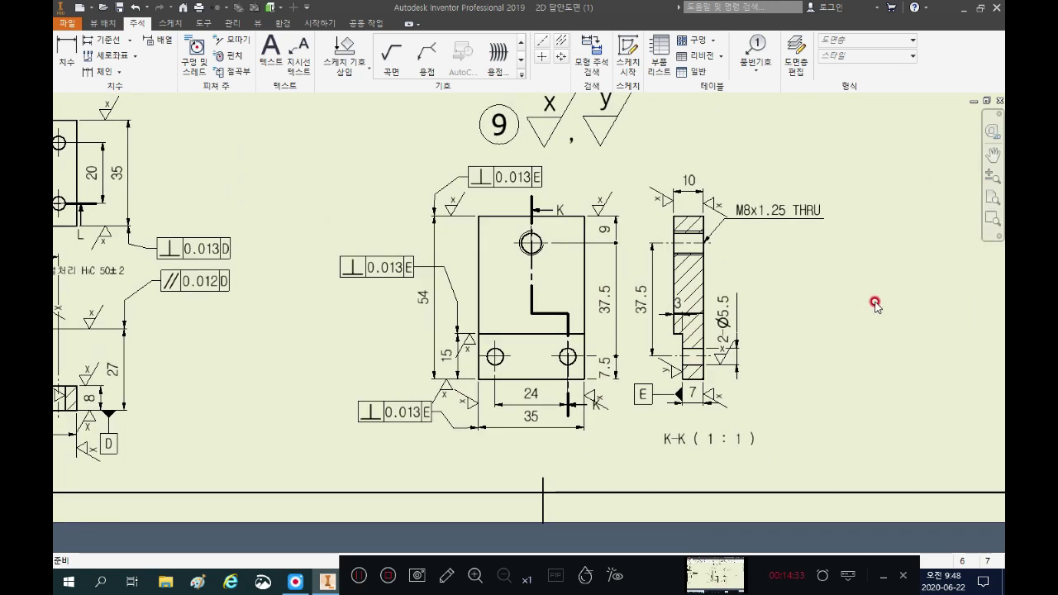
# Step: Examine part 10's knurled screw, checking the Ø3 conical tip, the dimensions, the F datums and the runout tolerance
pyautogui.scroll(-3, 402, 331)
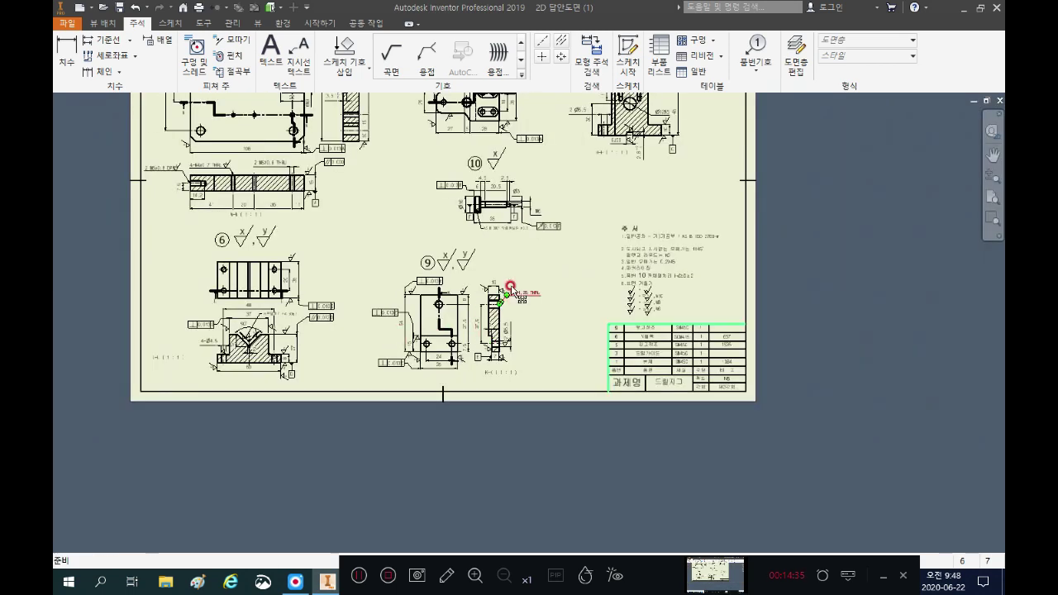
pyautogui.scroll(3, 476, 164)
pyautogui.scroll(4, 482, 189)
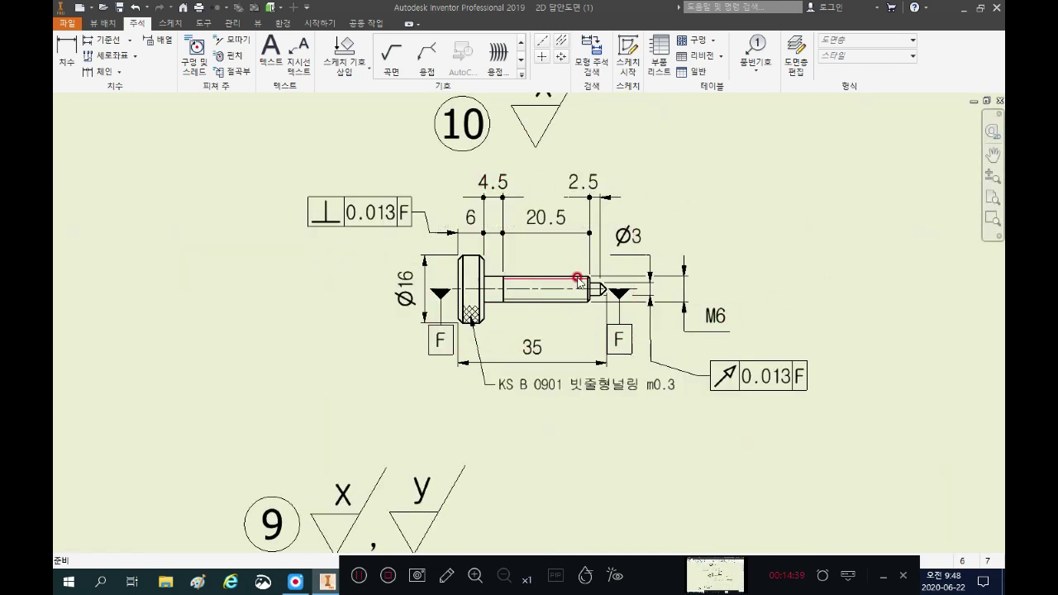
pyautogui.scroll(2, 614, 295)
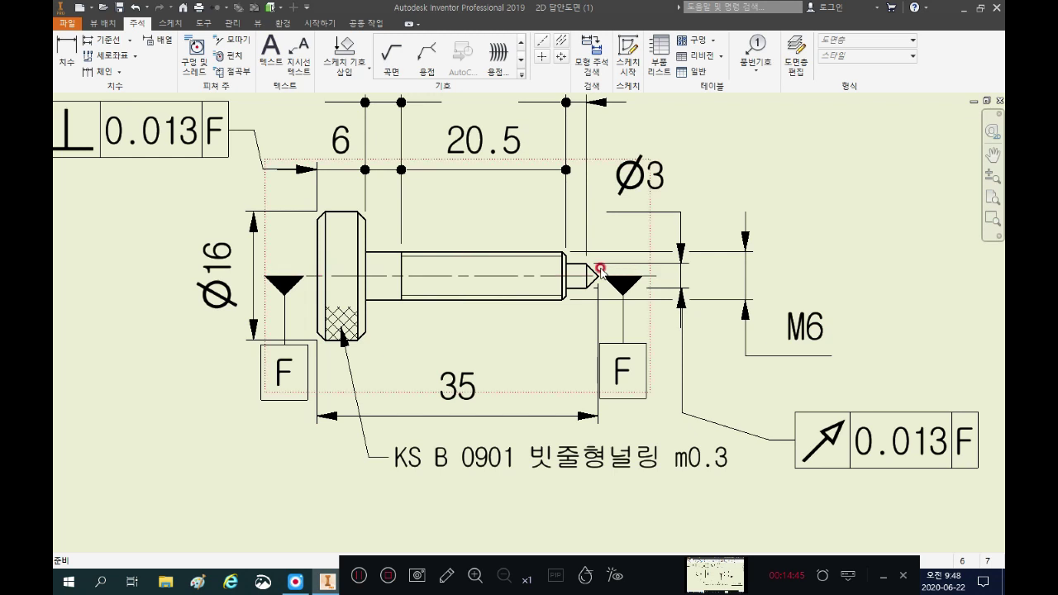
pyautogui.scroll(2, 576, 275)
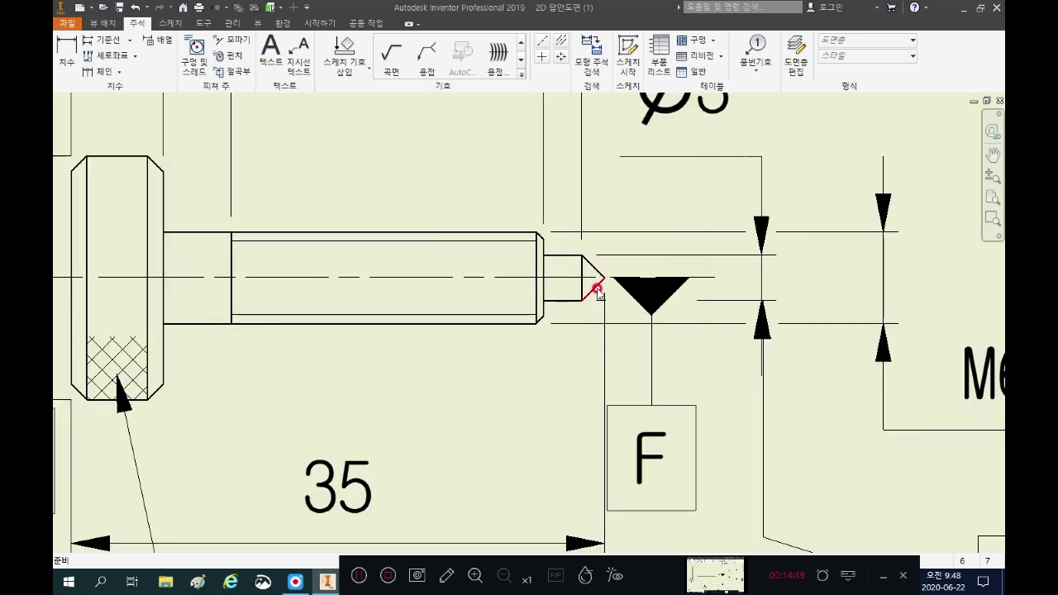
pyautogui.scroll(-2, 597, 289)
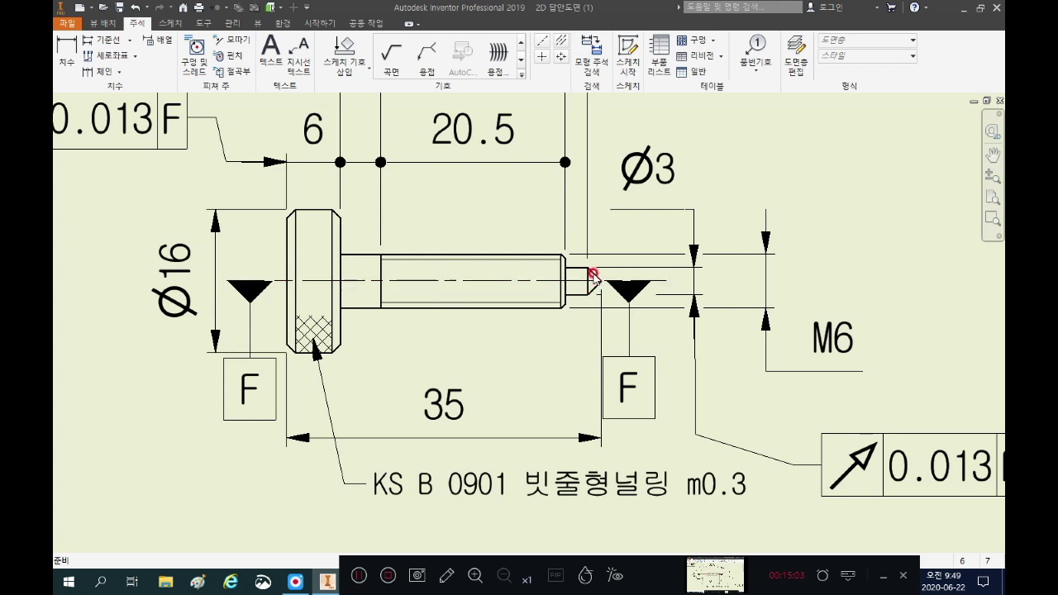
# Step: Add an angular dimension between the two slanted edges of part 10's conical tip, with its arc over the threaded shank
pyautogui.rightClick(823, 195)
pyautogui.click(619, 279)
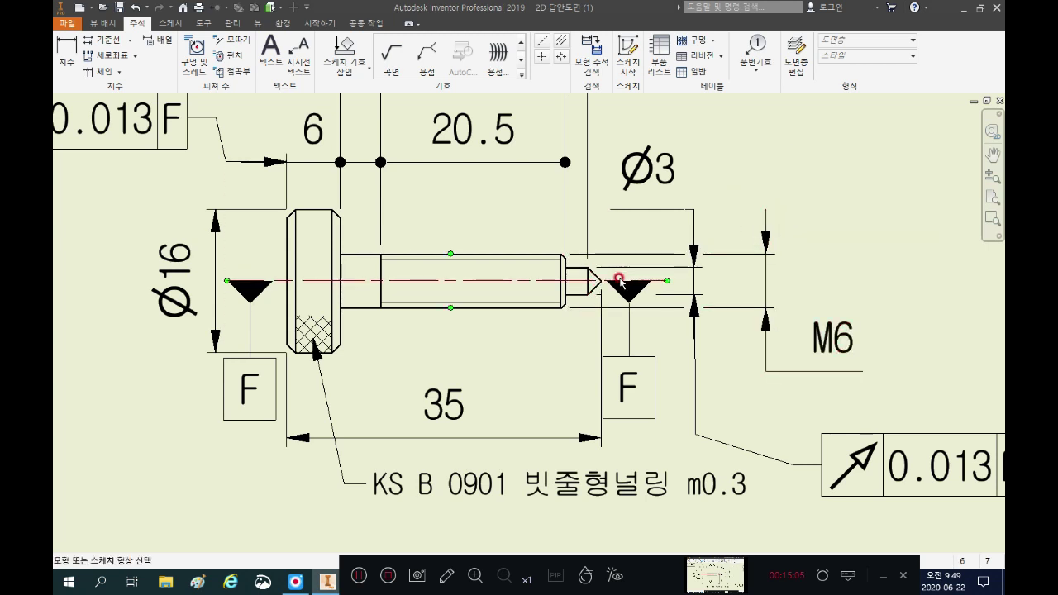
pyautogui.press('d')
pyautogui.scroll(4, 619, 279)
pyautogui.click(550, 255)
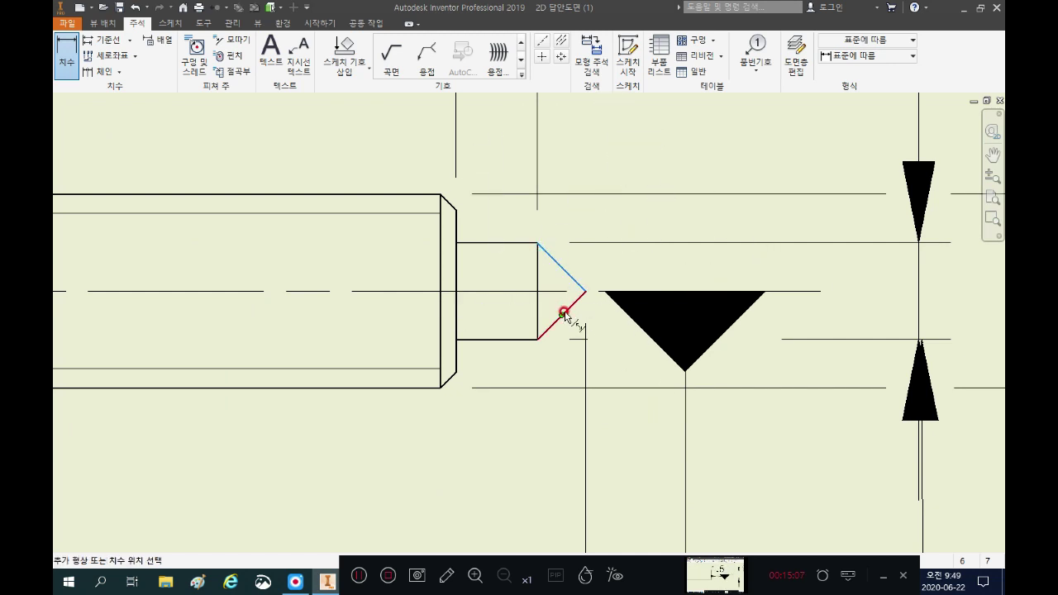
pyautogui.click(565, 312)
pyautogui.scroll(-4, 666, 291)
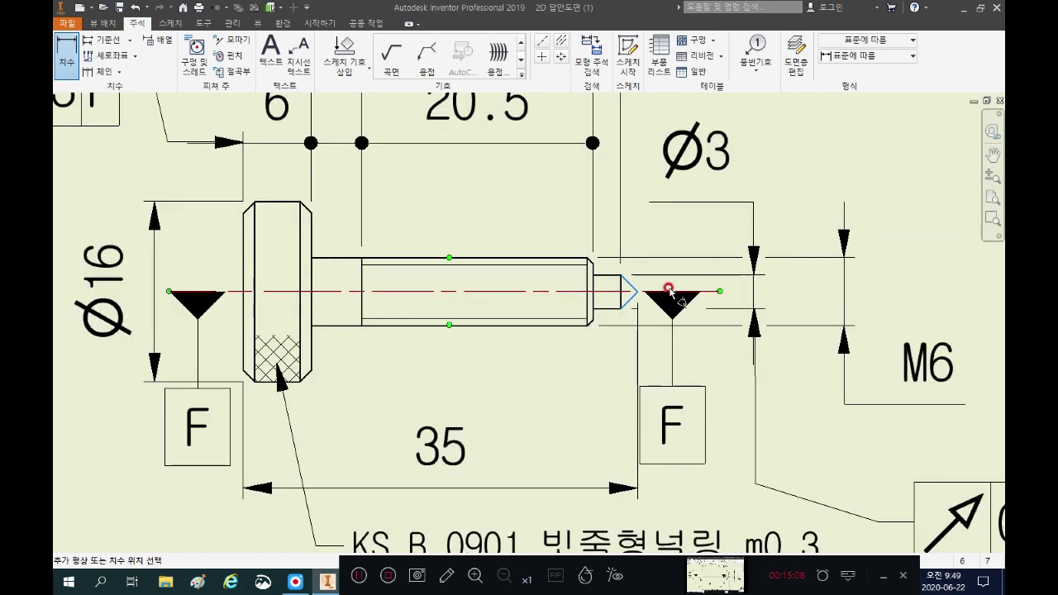
pyautogui.click(503, 275)
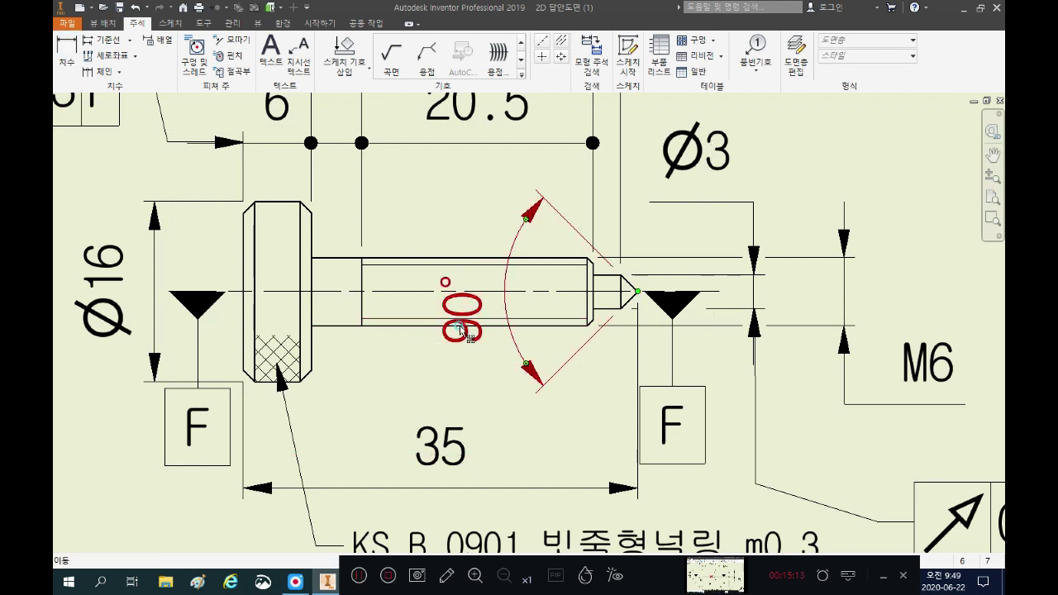
# Step: Move the conical tip's angle dimension outward and place its text above the threaded shank, clear of the centerline
pyautogui.moveTo(450, 331); pyautogui.dragTo(493, 220)
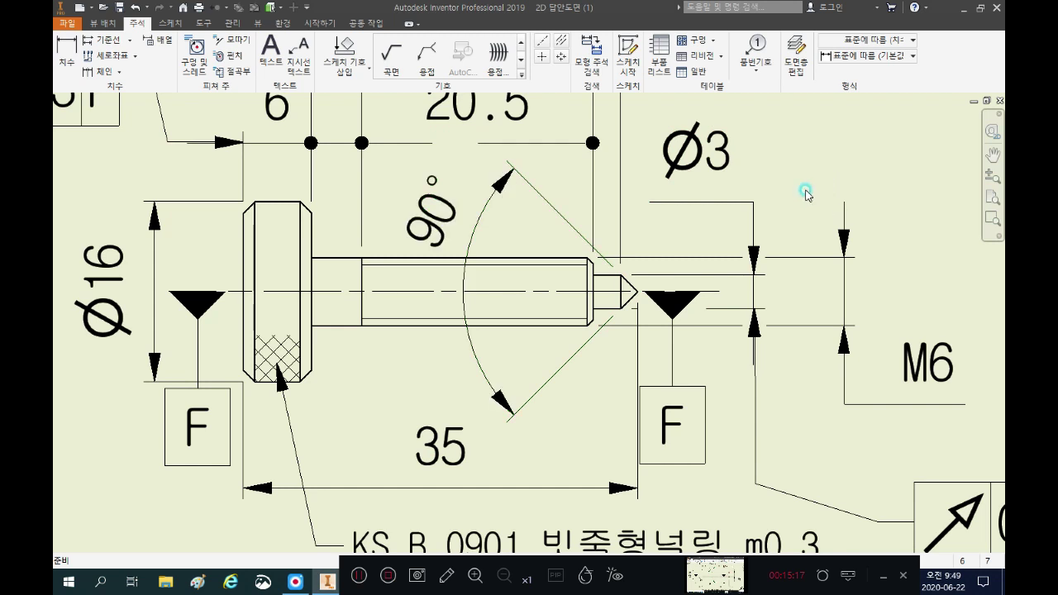
pyautogui.click(559, 292)
pyautogui.click(420, 221)
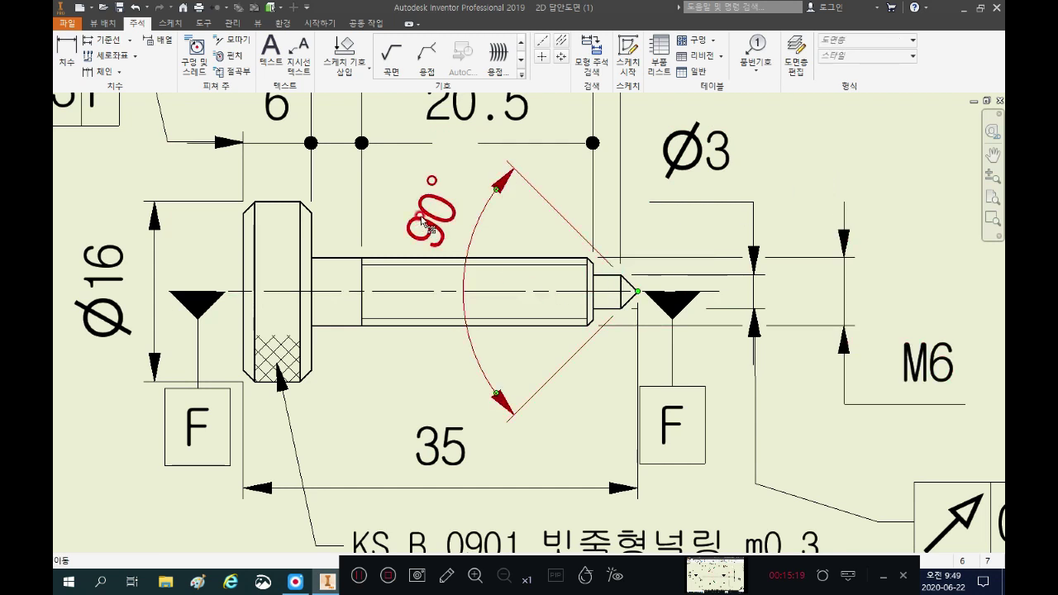
pyautogui.moveTo(428, 226); pyautogui.dragTo(439, 222)
pyautogui.scroll(-3, 458, 228)
pyautogui.click(457, 229)
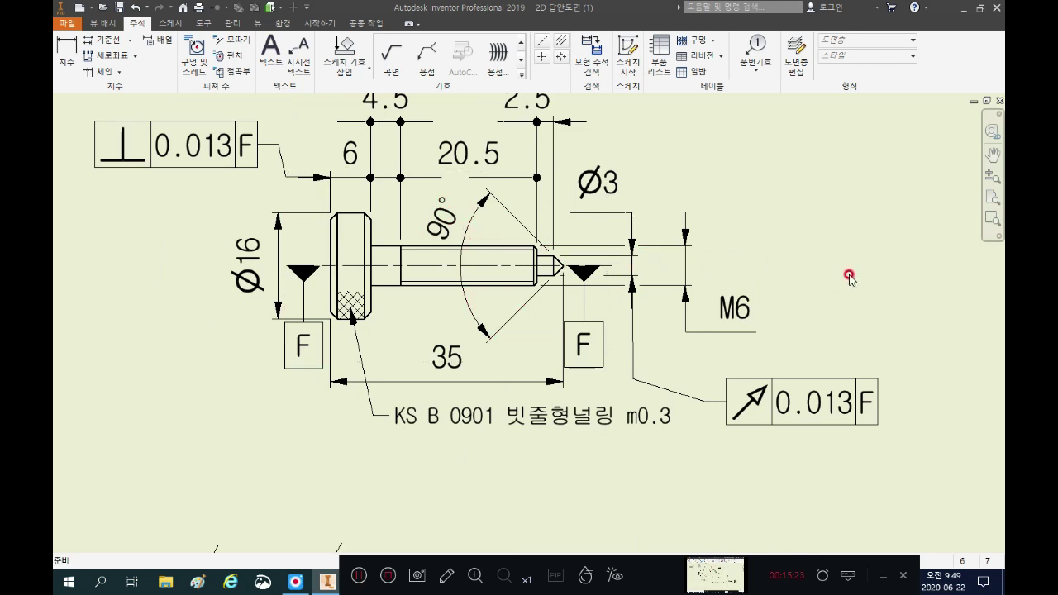
# Step: Examine part 10's knurling note KS B 0901 빗줄형널링 m0.3 against the knurled pattern on the screw head
pyautogui.click(517, 420)
pyautogui.click(580, 432)
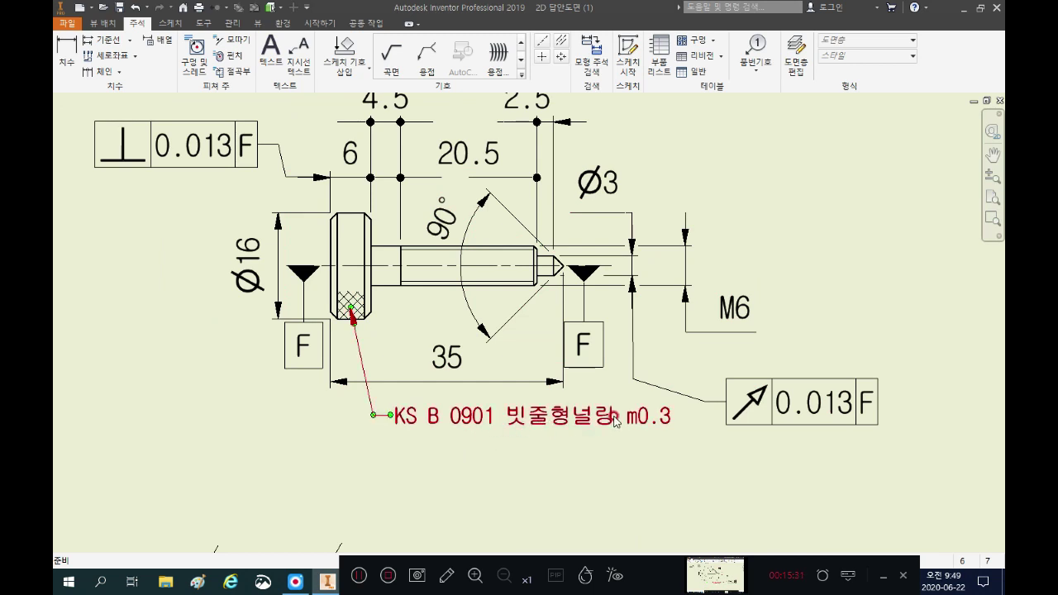
pyautogui.click(593, 410)
pyautogui.click(582, 429)
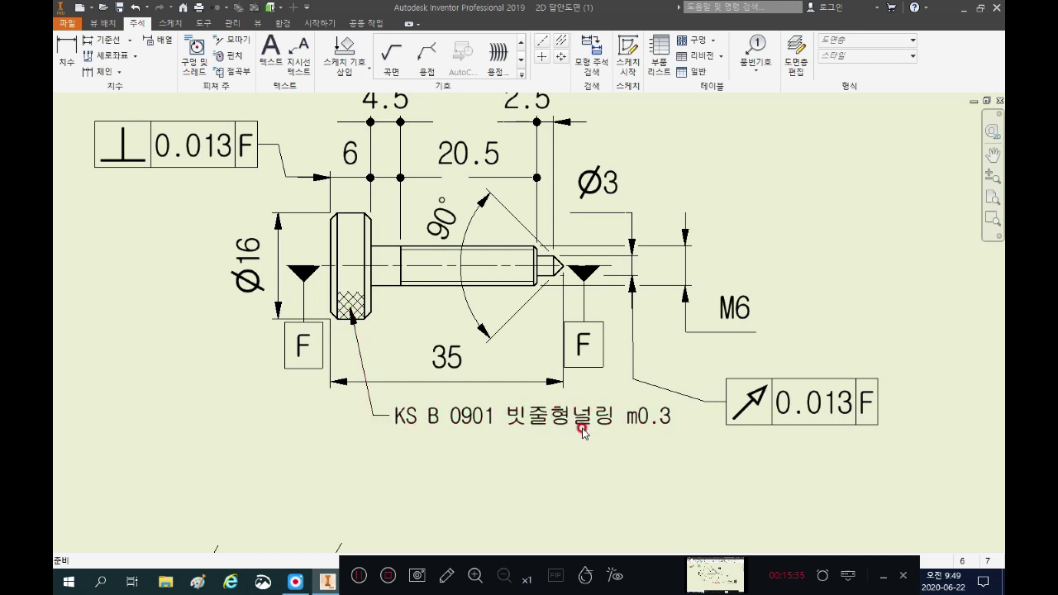
pyautogui.click(559, 418)
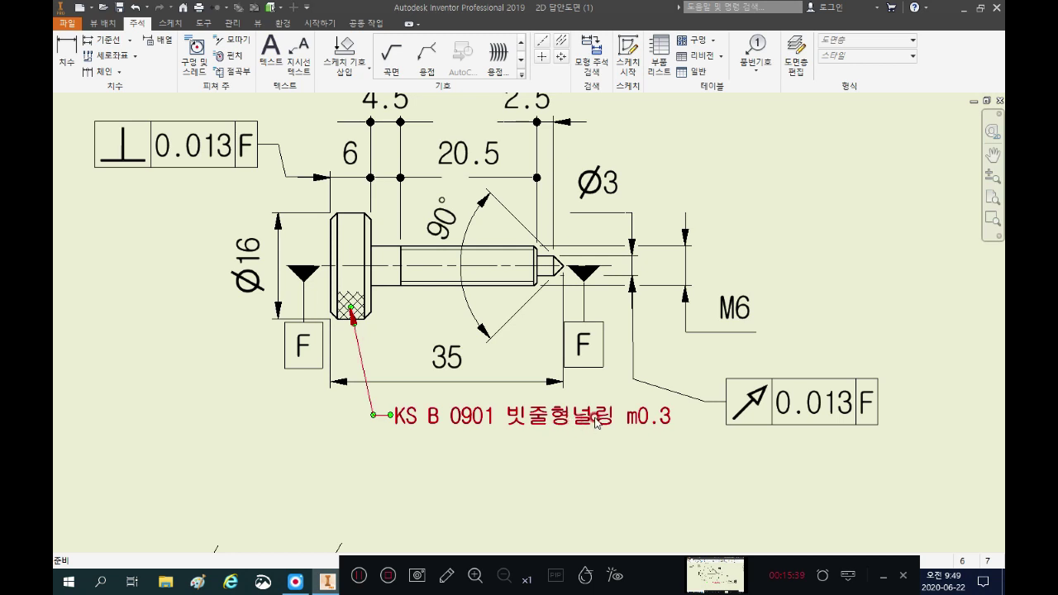
pyautogui.click(374, 293)
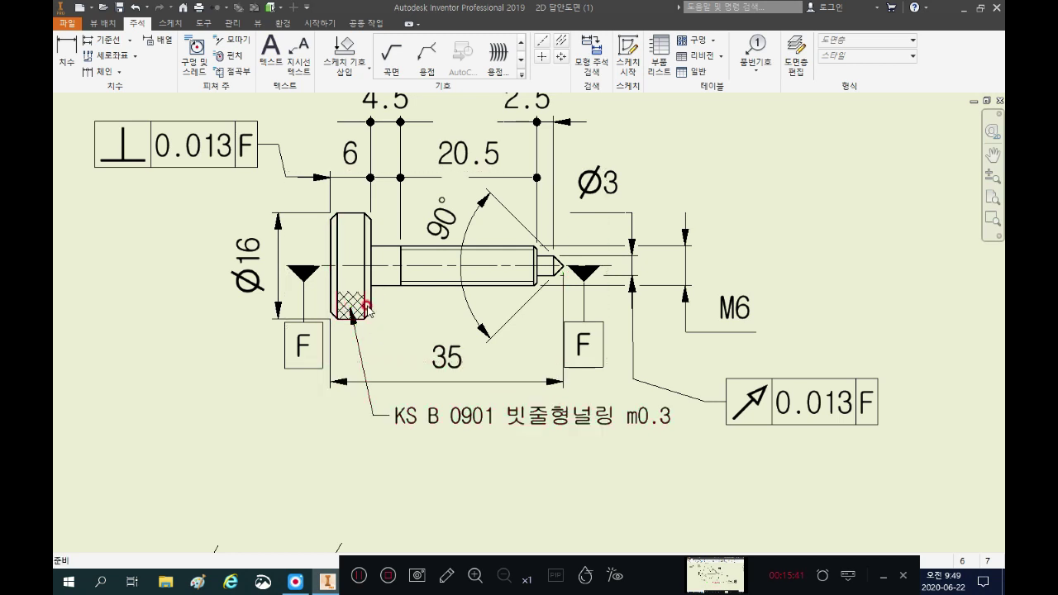
pyautogui.click(633, 418)
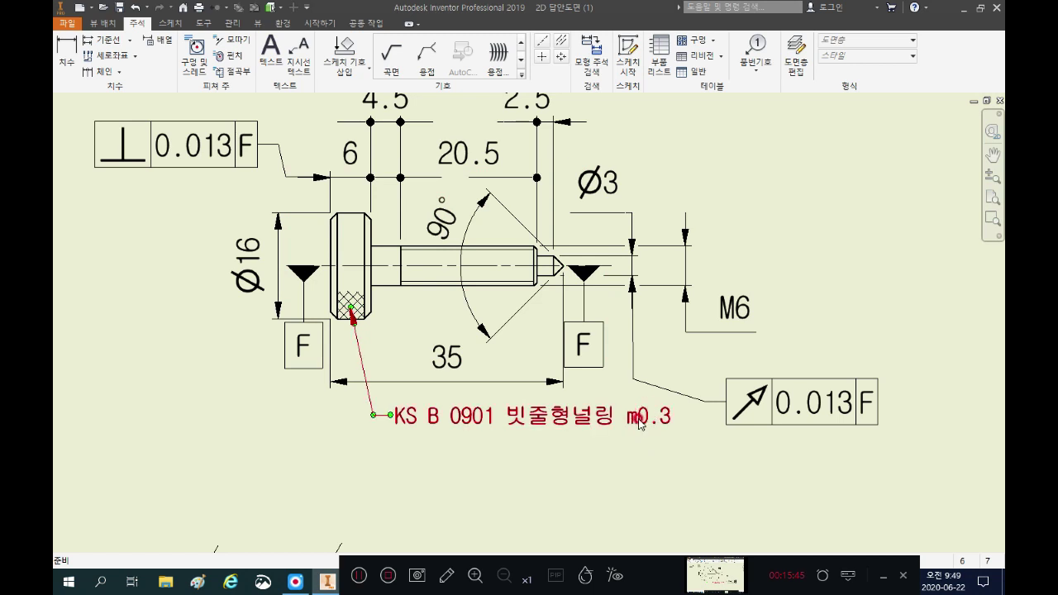
pyautogui.click(661, 426)
pyautogui.click(668, 426)
pyautogui.click(562, 404)
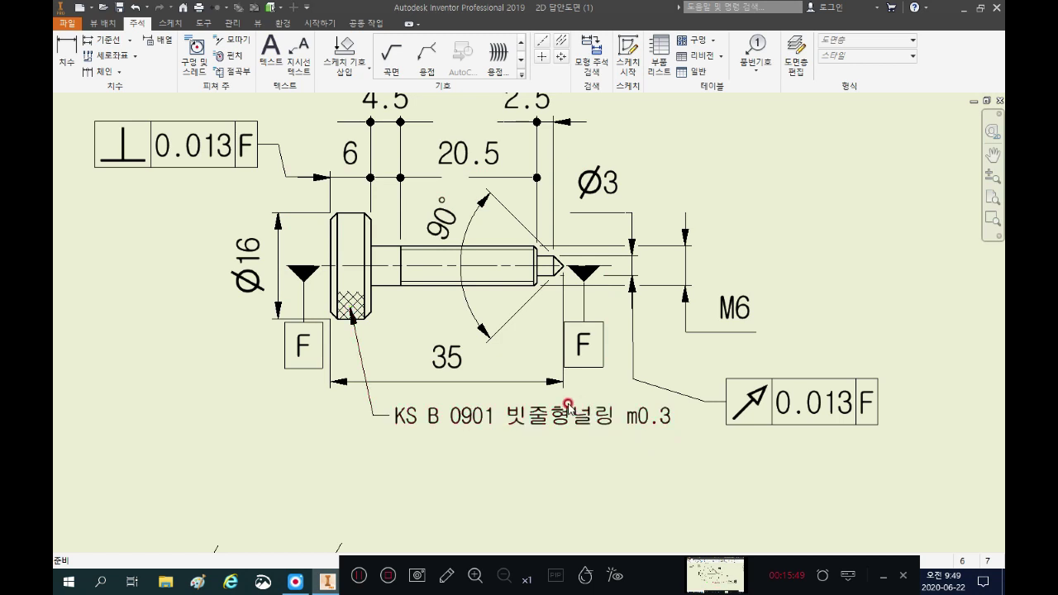
# Step: Examine part 10's centerline, both F datum symbols and the dimensions around the threaded shank and conical tip
pyautogui.scroll(-3, 565, 401)
pyautogui.click(564, 390)
pyautogui.scroll(3, 564, 390)
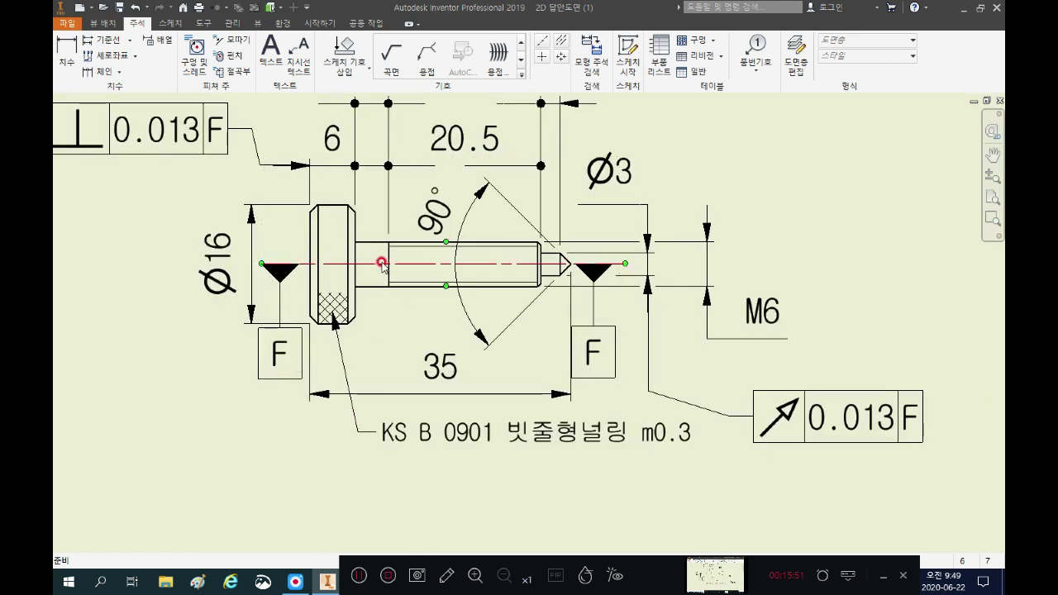
pyautogui.click(259, 346)
pyautogui.scroll(-3, 395, 328)
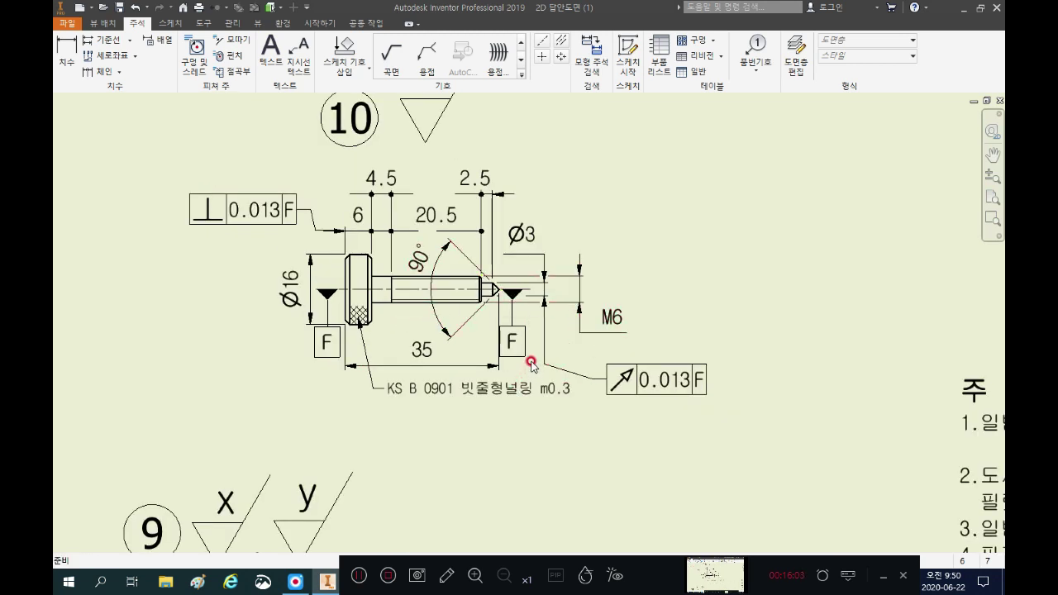
pyautogui.scroll(3, 486, 306)
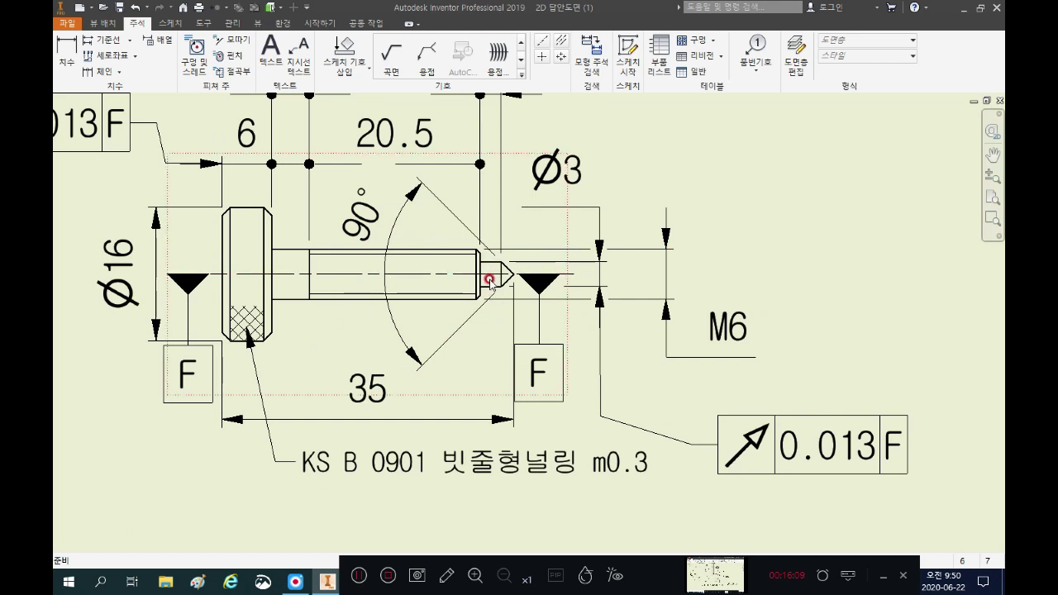
pyautogui.scroll(-4, 489, 286)
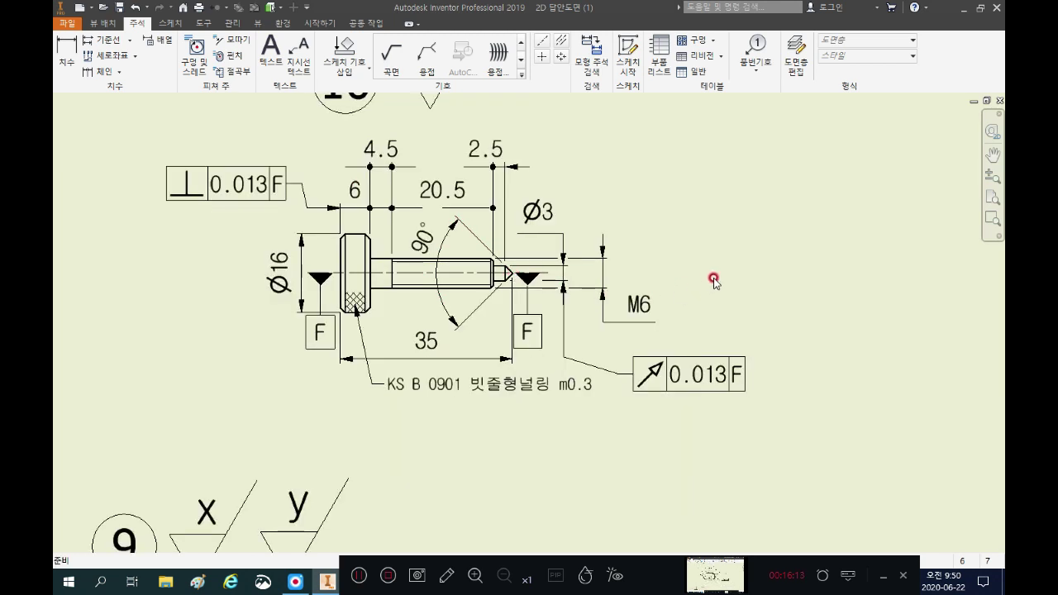
# Step: Review the sheet's general notes (주서), checking the chamfer, parkerizing, part 10 heat treatment and surface roughness entries
pyautogui.scroll(-2, 354, 342)
pyautogui.scroll(-3, 569, 281)
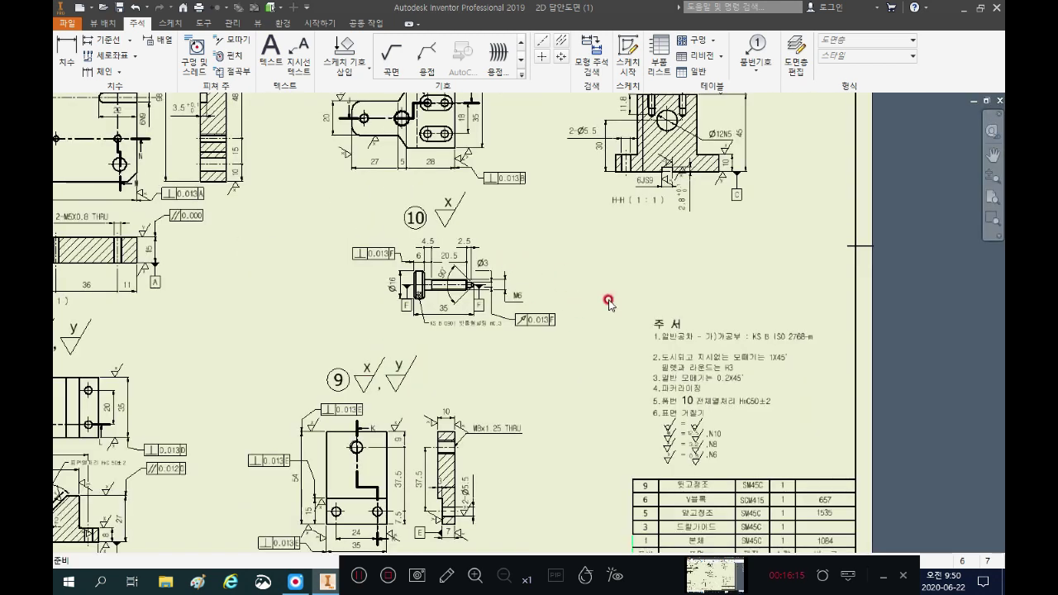
pyautogui.scroll(3, 786, 433)
pyautogui.scroll(-2, 387, 278)
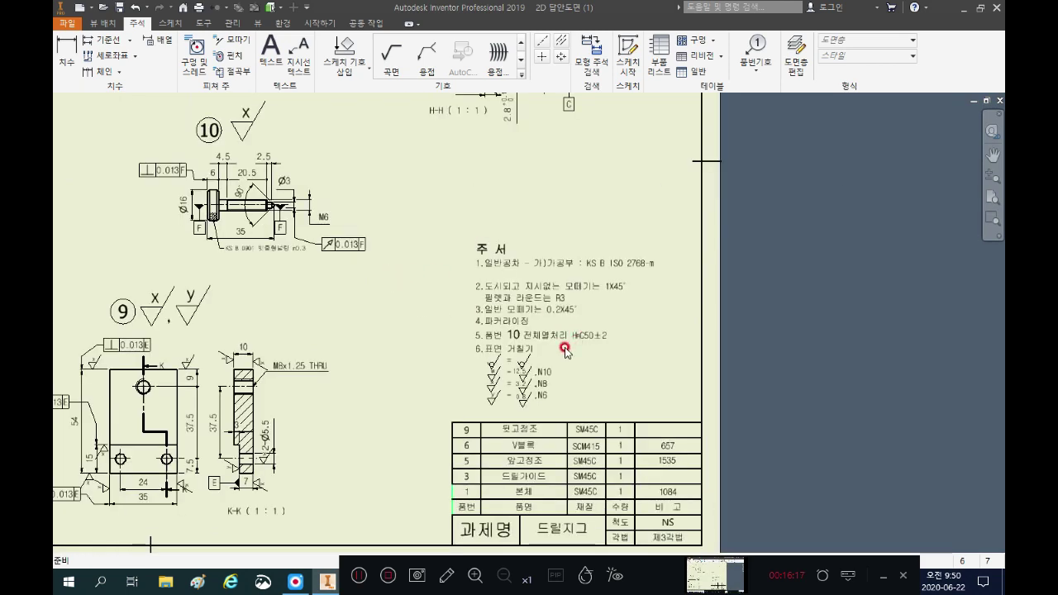
pyautogui.scroll(2, 510, 327)
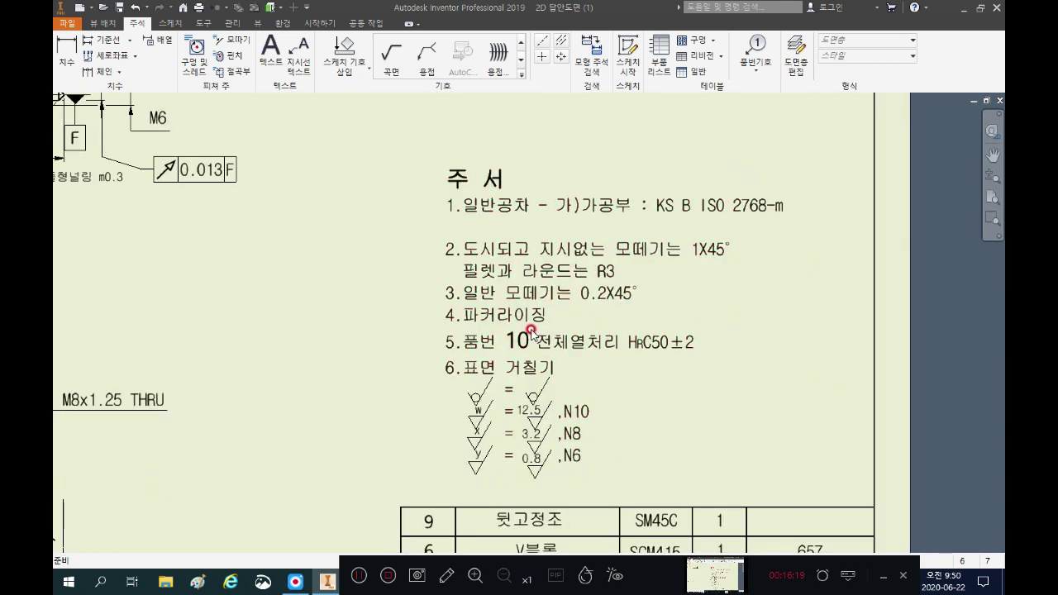
pyautogui.scroll(2, 533, 318)
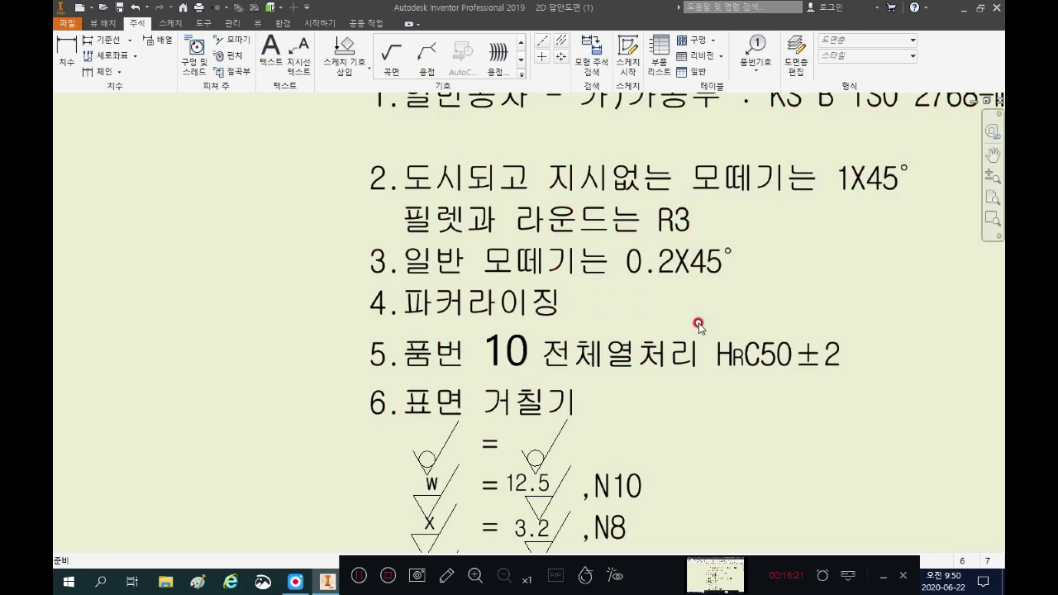
pyautogui.scroll(-2, 685, 307)
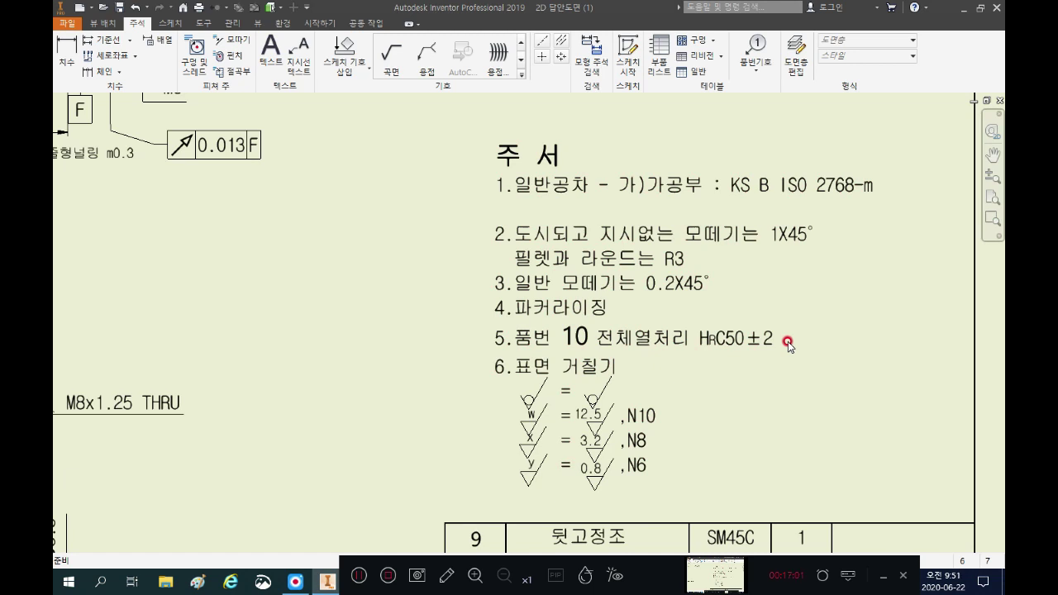
pyautogui.click(553, 301)
pyautogui.scroll(-3, 640, 301)
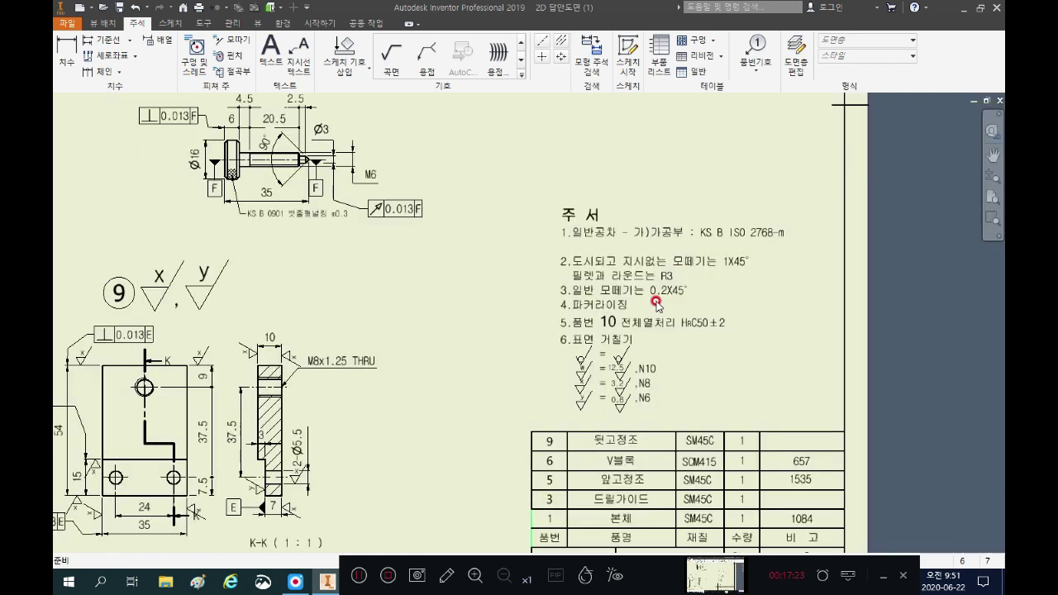
# Step: Review the whole sheet a final time, checking the views, tolerances and surface symbols of parts 9, 1, 3, 5, 6 and 10
pyautogui.scroll(-3, 443, 339)
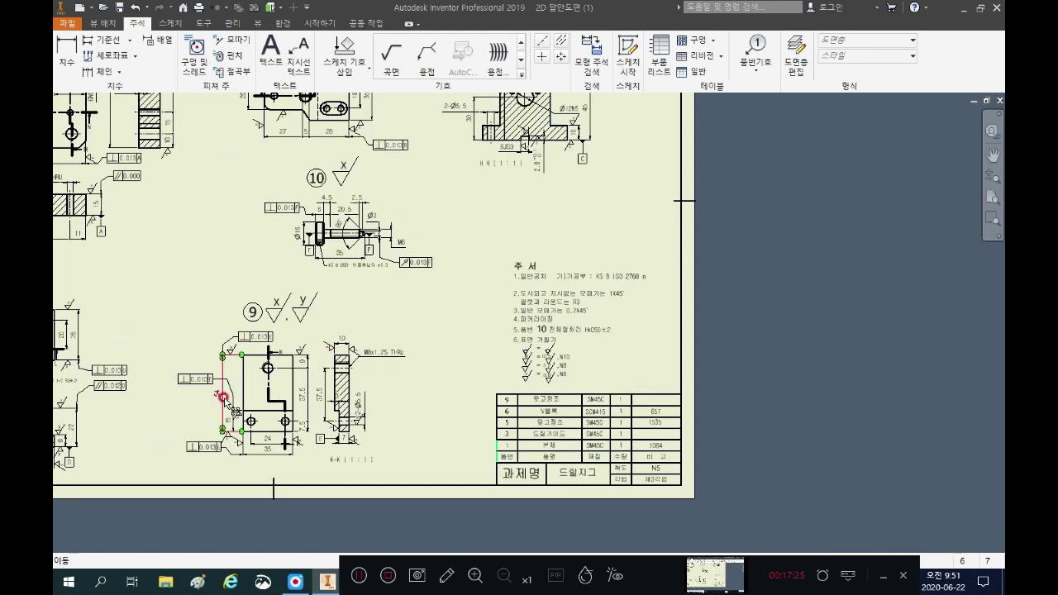
pyautogui.scroll(4, 223, 389)
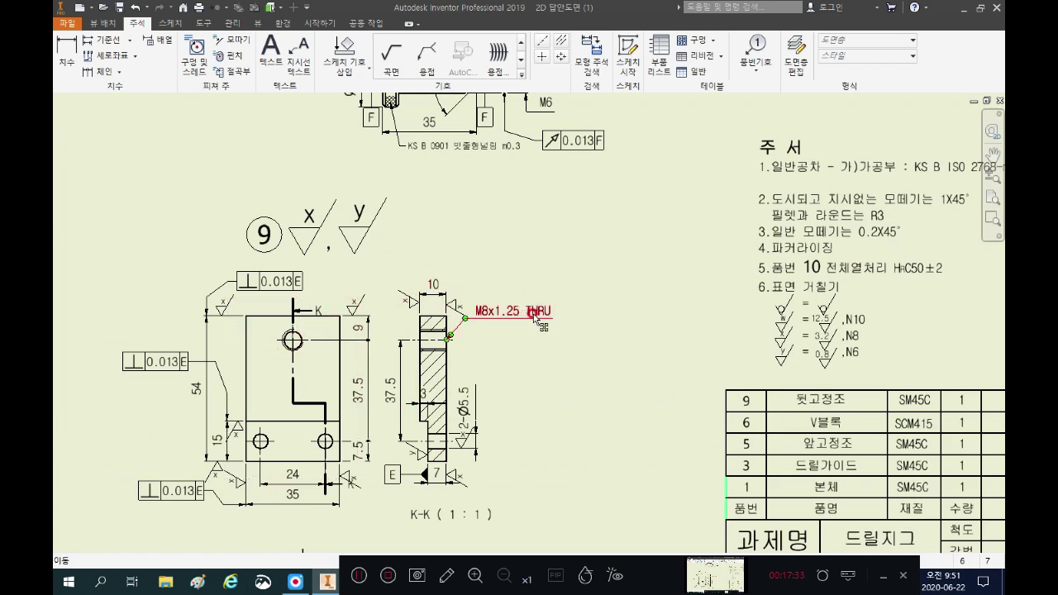
pyautogui.scroll(3, 480, 300)
pyautogui.scroll(2, 380, 306)
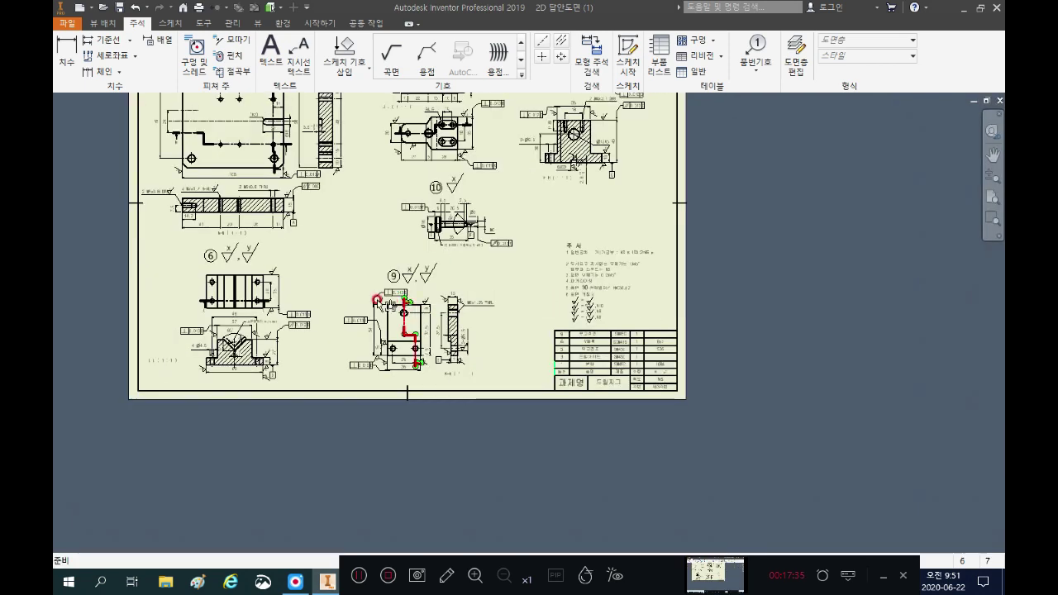
pyautogui.moveTo(331, 228); pyautogui.dragTo(273, 333, button='middle')
pyautogui.scroll(-2, 206, 201)
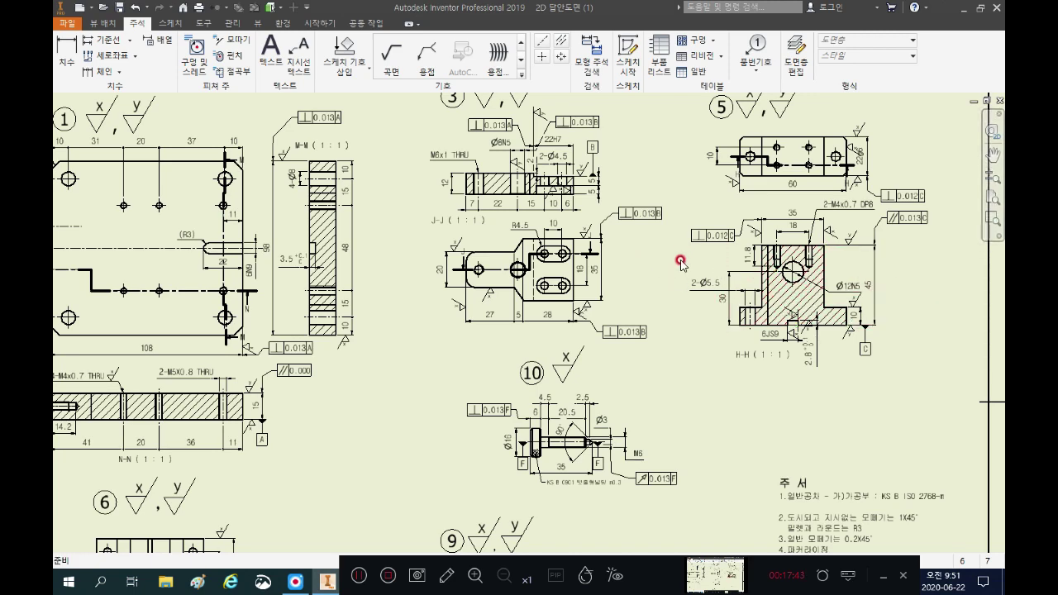
pyautogui.moveTo(700, 339); pyautogui.dragTo(653, 199, button='middle')
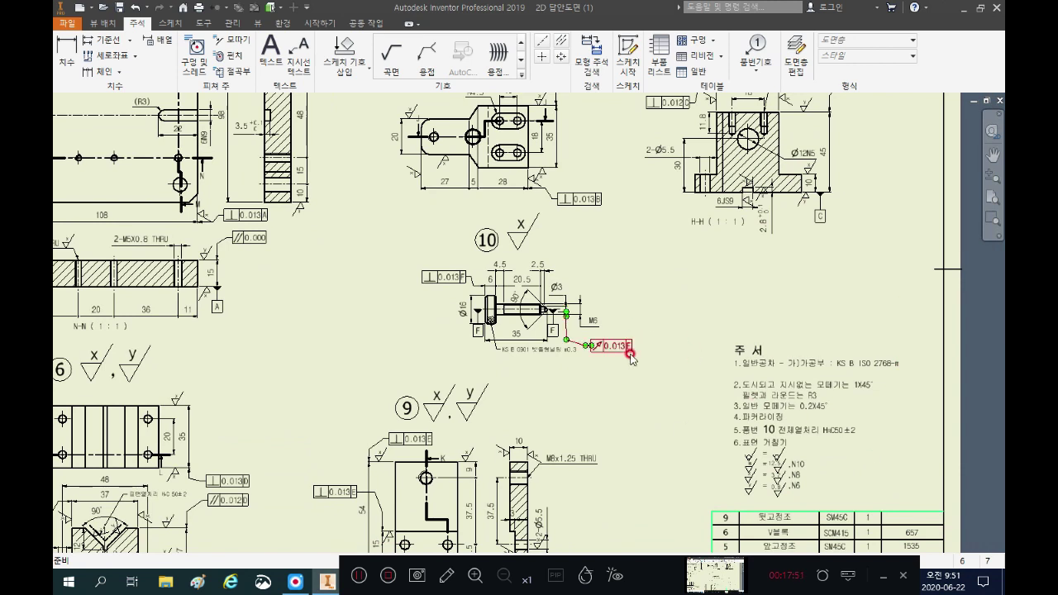
pyautogui.scroll(-3, 637, 358)
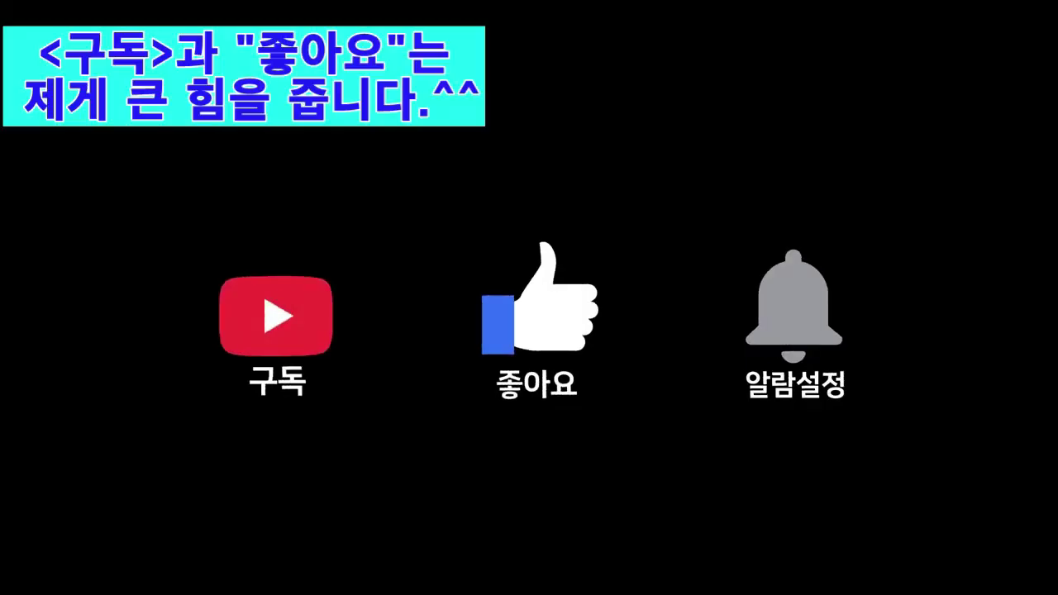